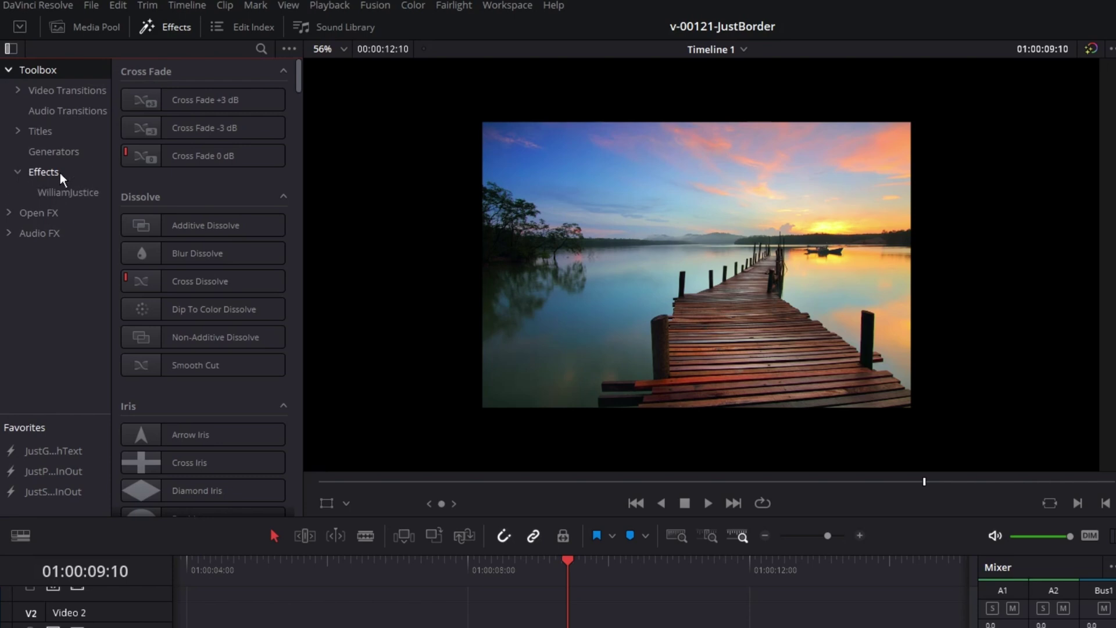
Apply the JustBorder effect to the pexels-pok-rie-132037.jpg clip and set its border size to 0.0178.
{"action": "left_click", "coordinate": [70, 193]}
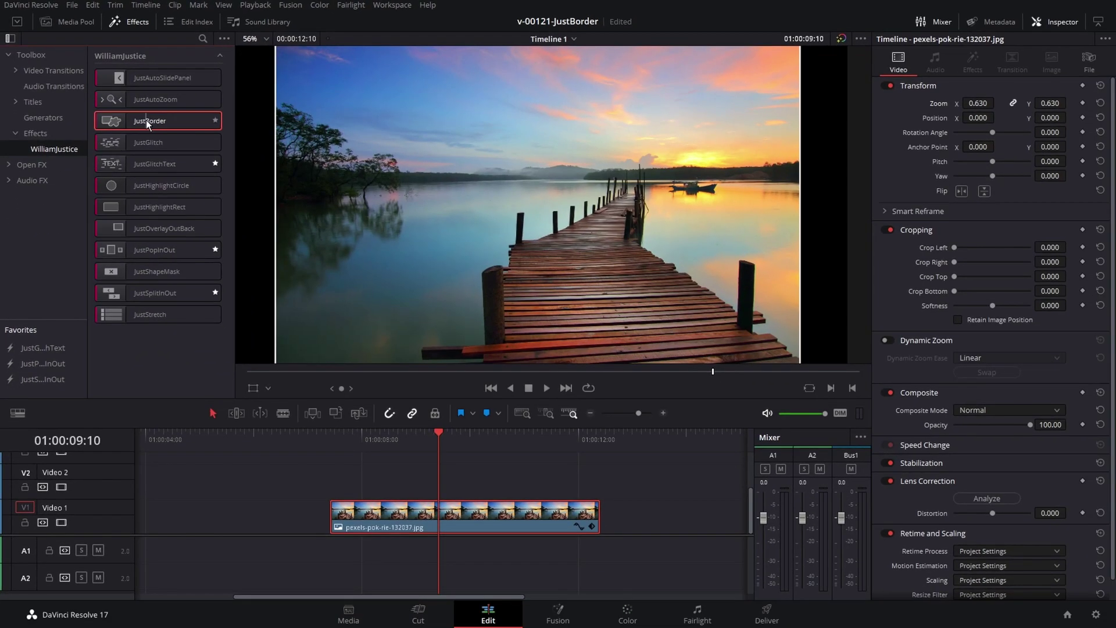
{"action": "left_click_drag", "start_coordinate": [145, 120], "coordinate": [462, 521]}
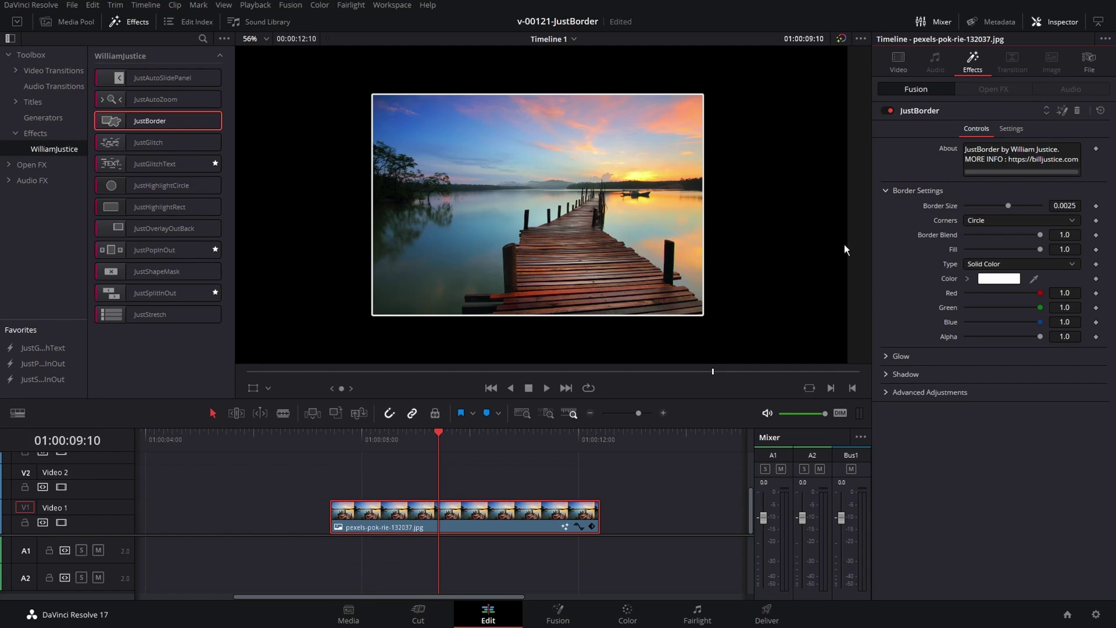
{"action": "left_click_drag", "start_coordinate": [1007, 205], "coordinate": [951, 243]}
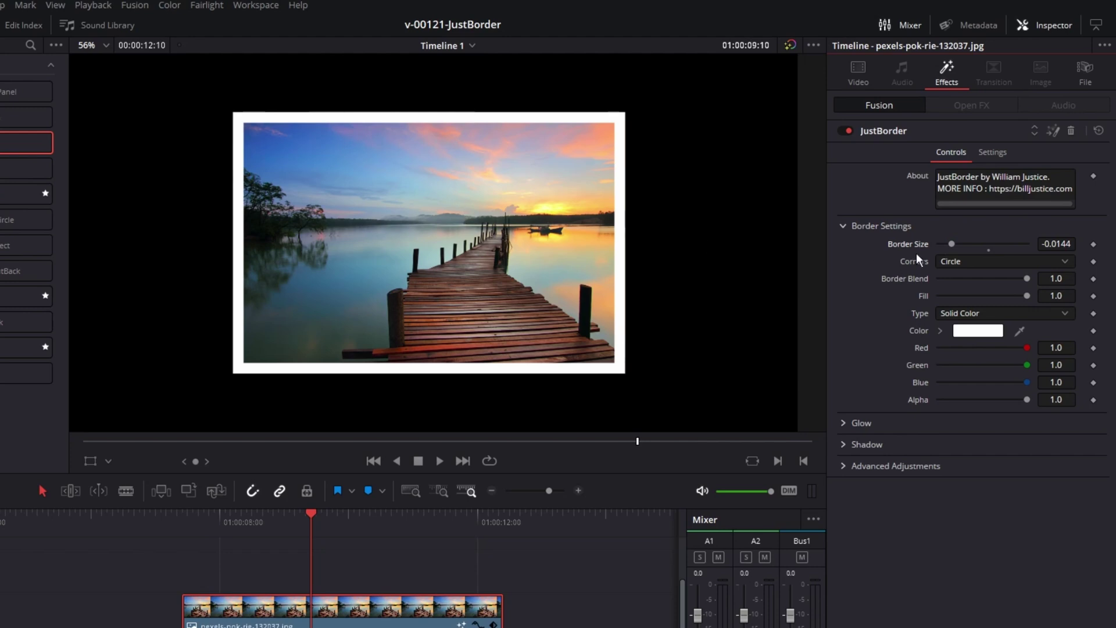
{"action": "left_click_drag", "start_coordinate": [954, 242], "coordinate": [1022, 243]}
Try Box corners and a fill of 0.0 on the border, restoring Circle corners and a fill of 1.0.
{"action": "left_click", "coordinate": [971, 261]}
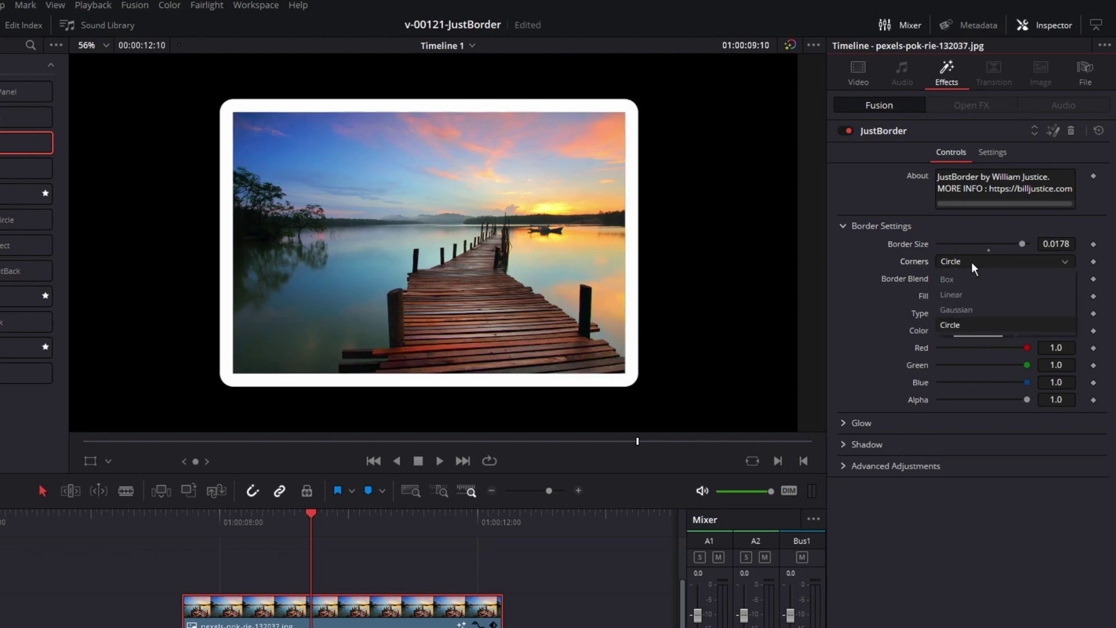
{"action": "left_click", "coordinate": [971, 280]}
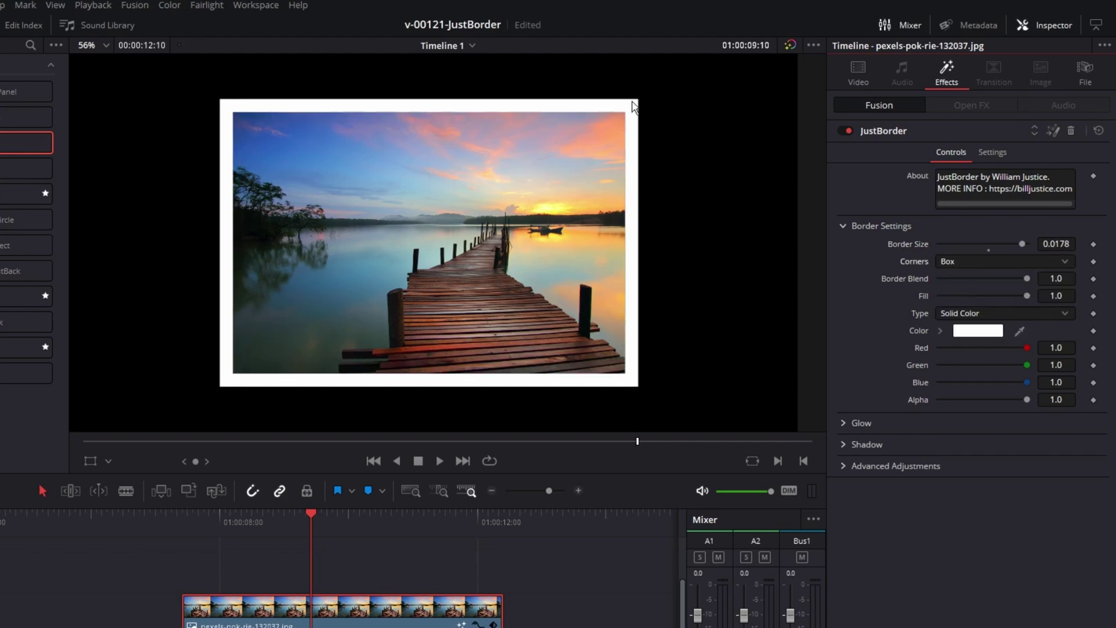
{"action": "left_click", "coordinate": [975, 262]}
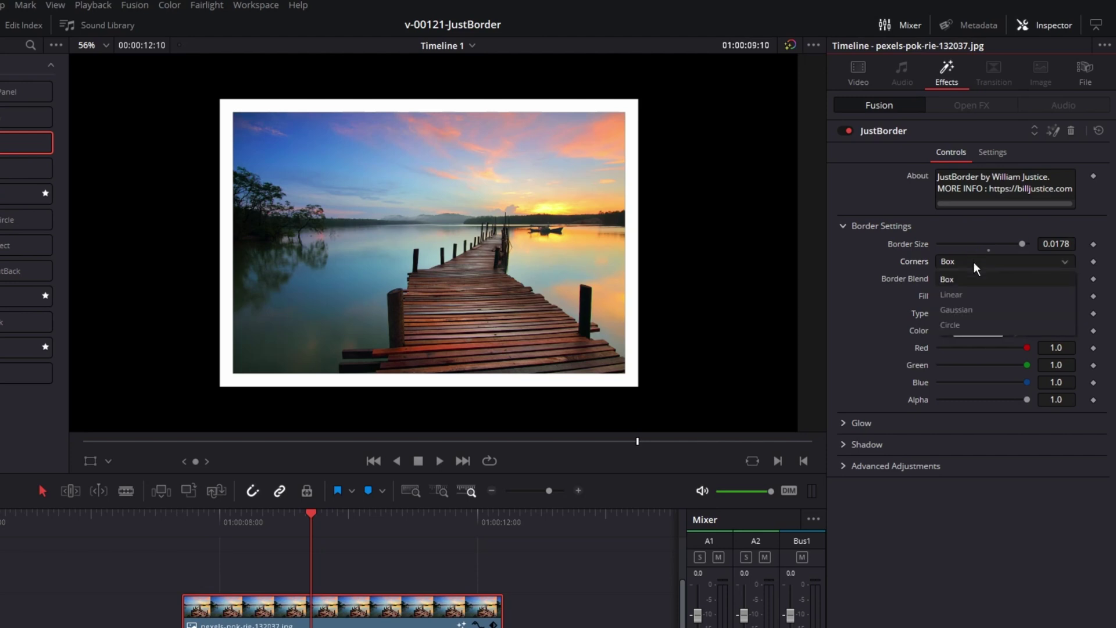
{"action": "left_click", "coordinate": [971, 326]}
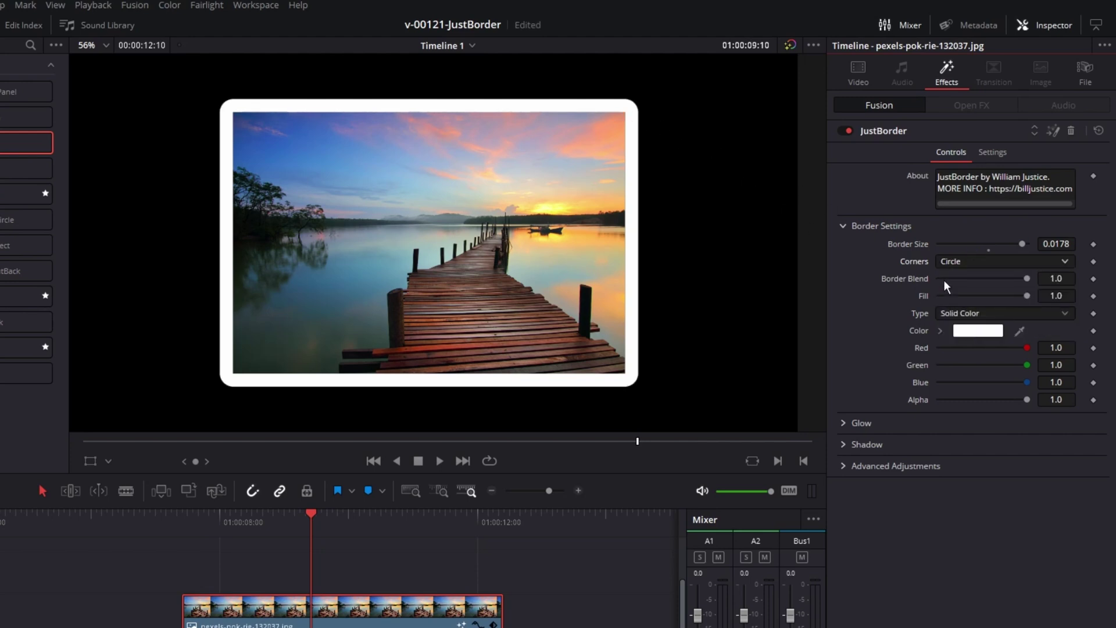
{"action": "left_click_drag", "start_coordinate": [1026, 279], "coordinate": [937, 295]}
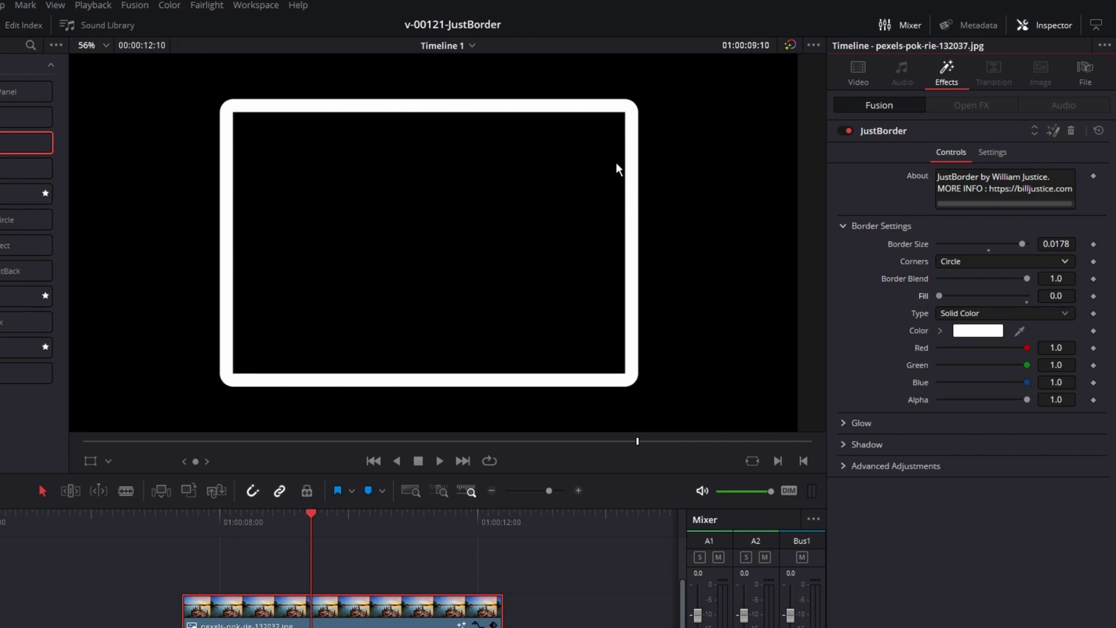
{"action": "double_click", "coordinate": [939, 296]}
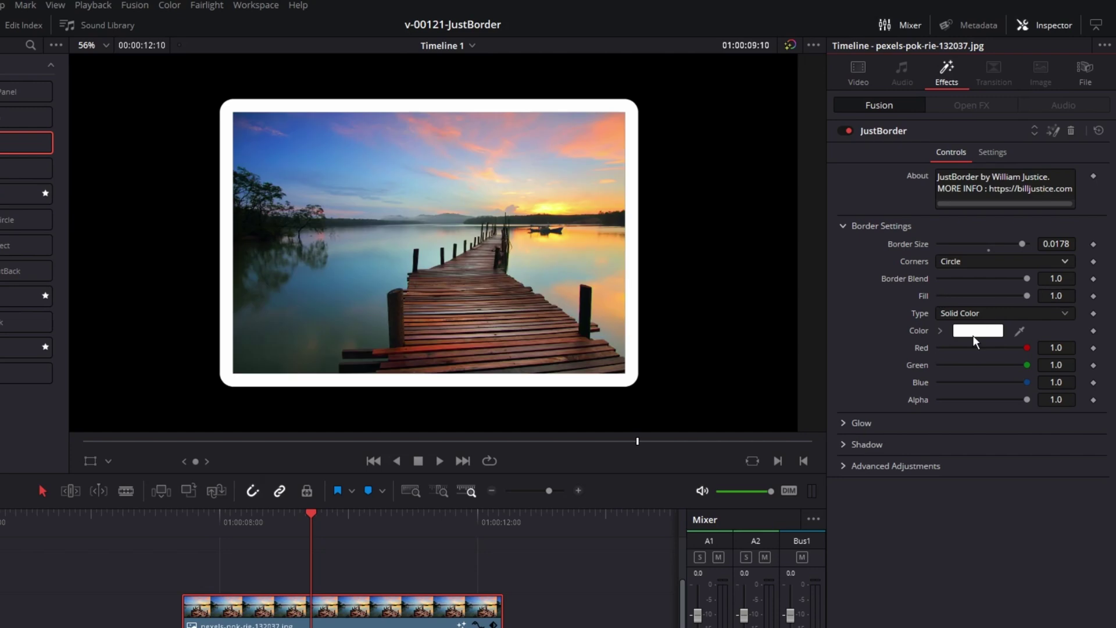
Try an orange border color (#ff920c) and return the border to white (#ffffff).
{"action": "left_click", "coordinate": [978, 331]}
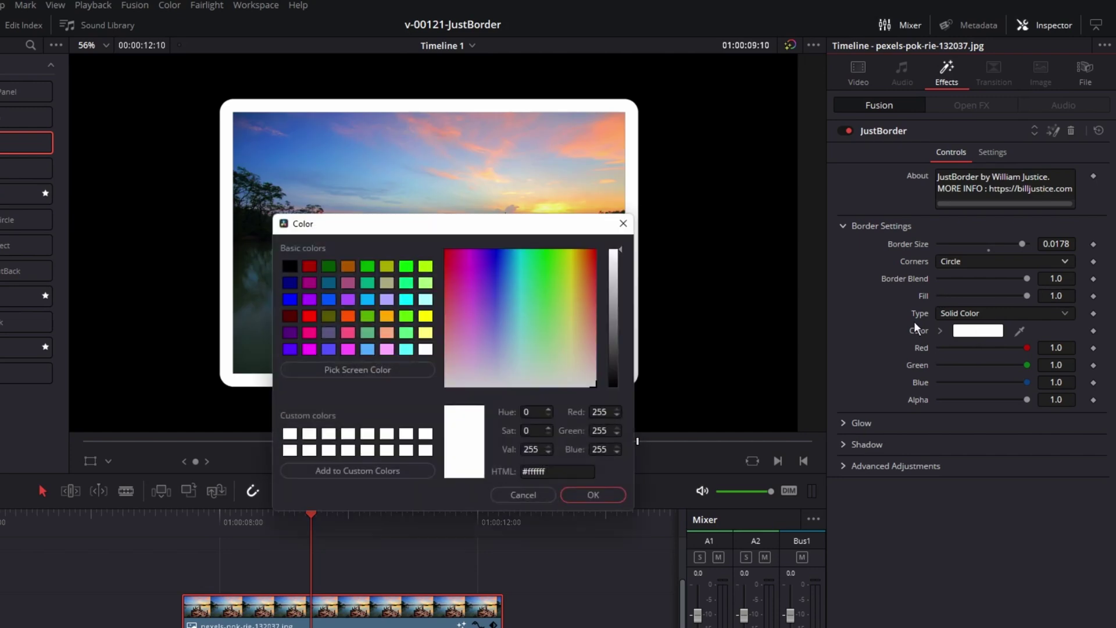
{"action": "left_click", "coordinate": [581, 257]}
{"action": "left_click", "coordinate": [590, 487]}
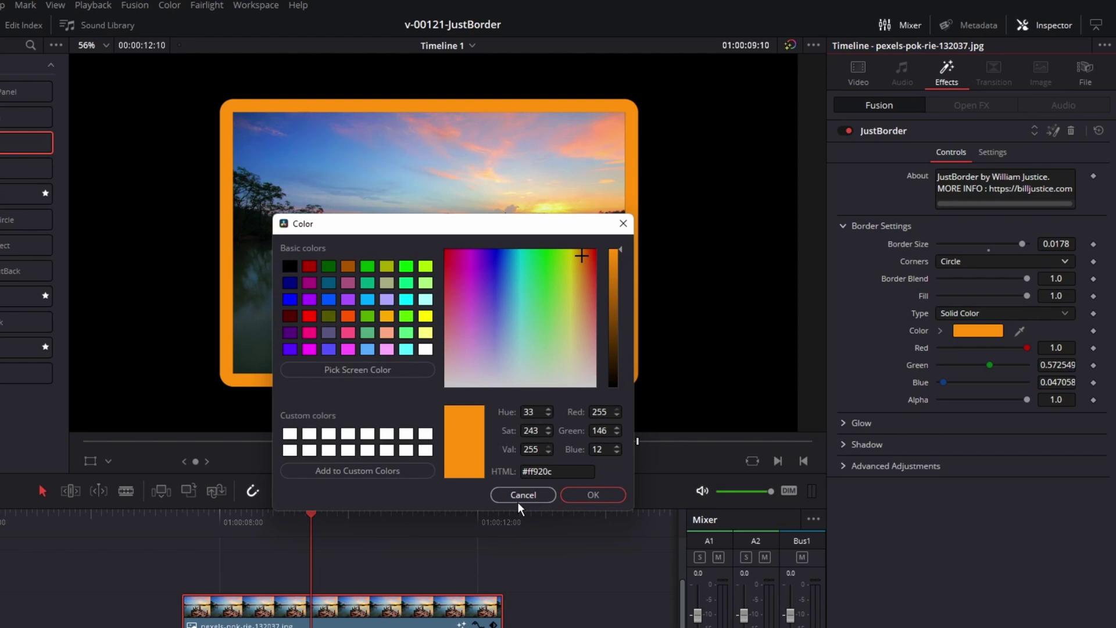
{"action": "left_click", "coordinate": [519, 494]}
{"action": "left_click", "coordinate": [979, 330]}
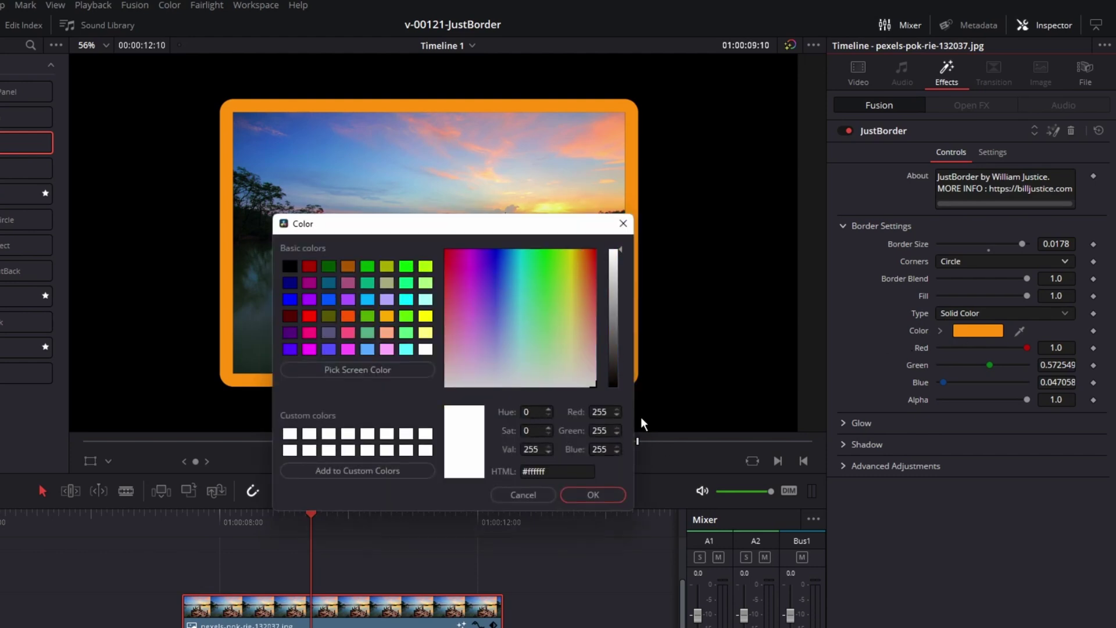
{"action": "key", "text": "Return"}
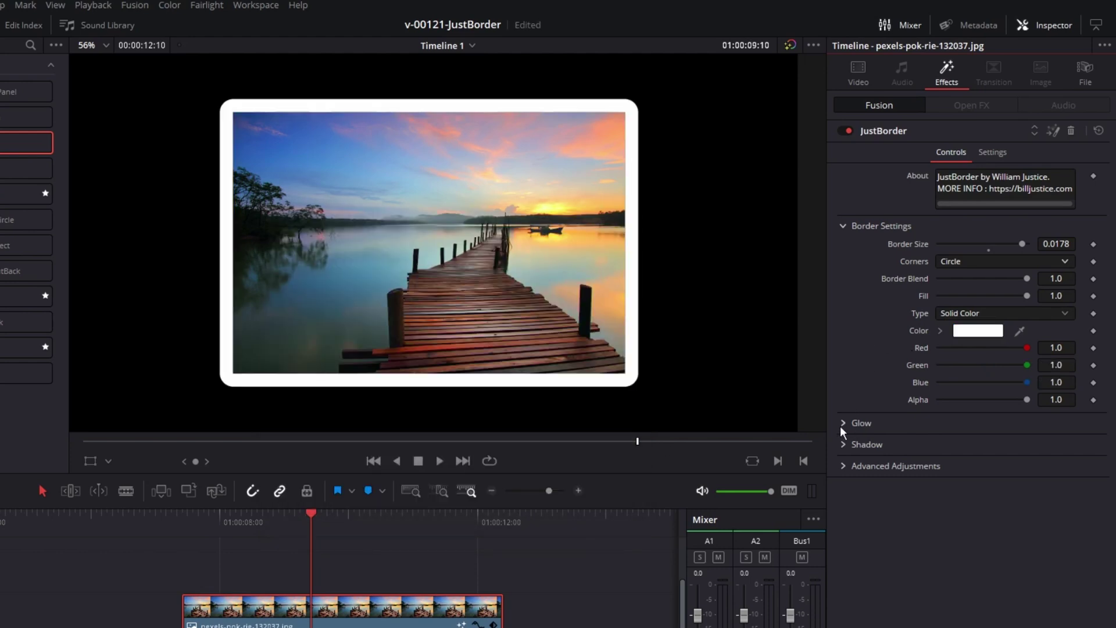
Give the border a red glow with Glow Blend 1.0, Glow Size 11.0, Red Scale 2.0, and Green and Blue Scale 0.0.
{"action": "left_click", "coordinate": [843, 424]}
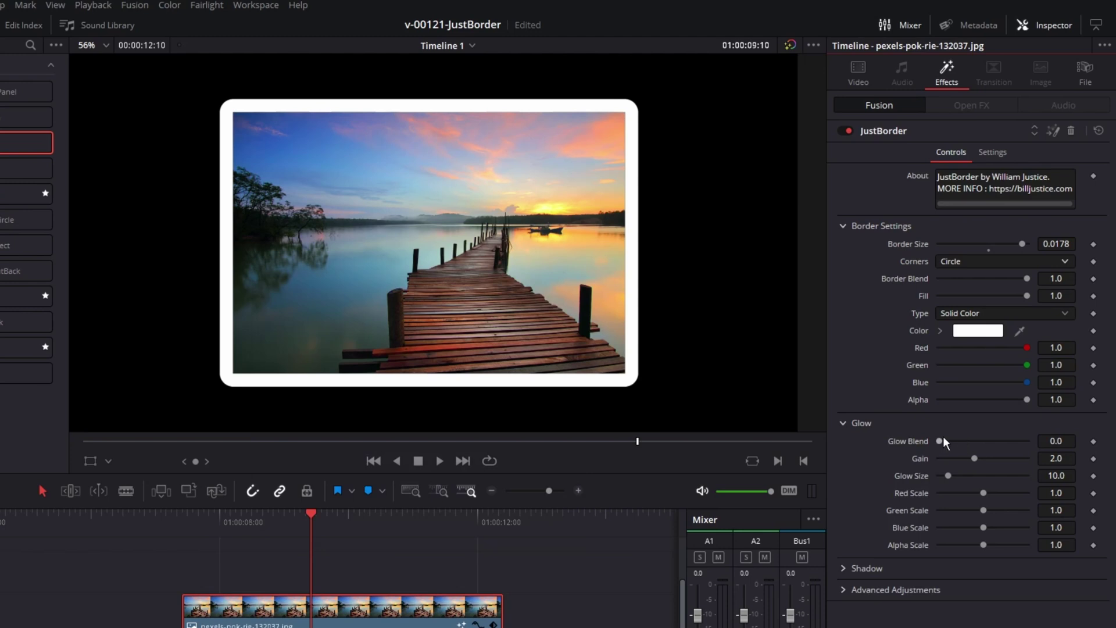
{"action": "left_click_drag", "start_coordinate": [937, 441], "coordinate": [1027, 444]}
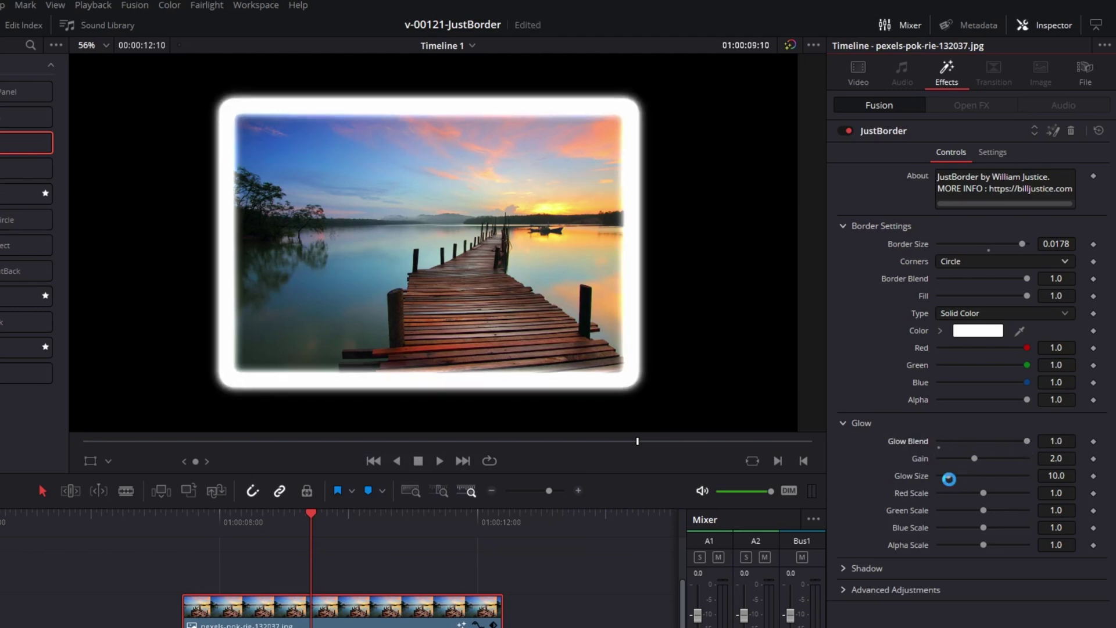
{"action": "left_click_drag", "start_coordinate": [949, 478], "coordinate": [939, 528]}
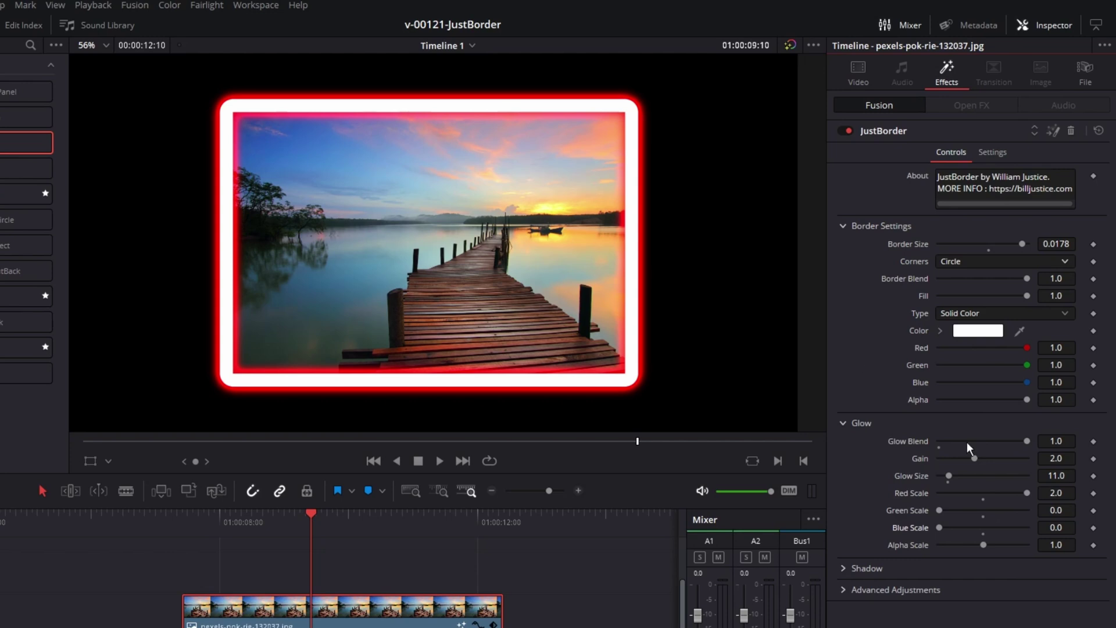
Set Glow Size to 22.0, Gain to 1.457 and Border Size to 0.014, and turn the glow off with Glow Blend 0.0.
{"action": "mouse_move", "coordinate": [953, 475]}
{"action": "left_mouse_down"}
{"action": "mouse_move", "coordinate": [967, 476]}
{"action": "mouse_move", "coordinate": [951, 457]}
{"action": "mouse_move", "coordinate": [965, 458]}
{"action": "left_mouse_up"}
{"action": "mouse_move", "coordinate": [1019, 244]}
{"action": "left_mouse_down"}
{"action": "mouse_move", "coordinate": [999, 240]}
{"action": "mouse_move", "coordinate": [1011, 243]}
{"action": "left_mouse_up"}
{"action": "left_click_drag", "start_coordinate": [1027, 441], "coordinate": [916, 438]}
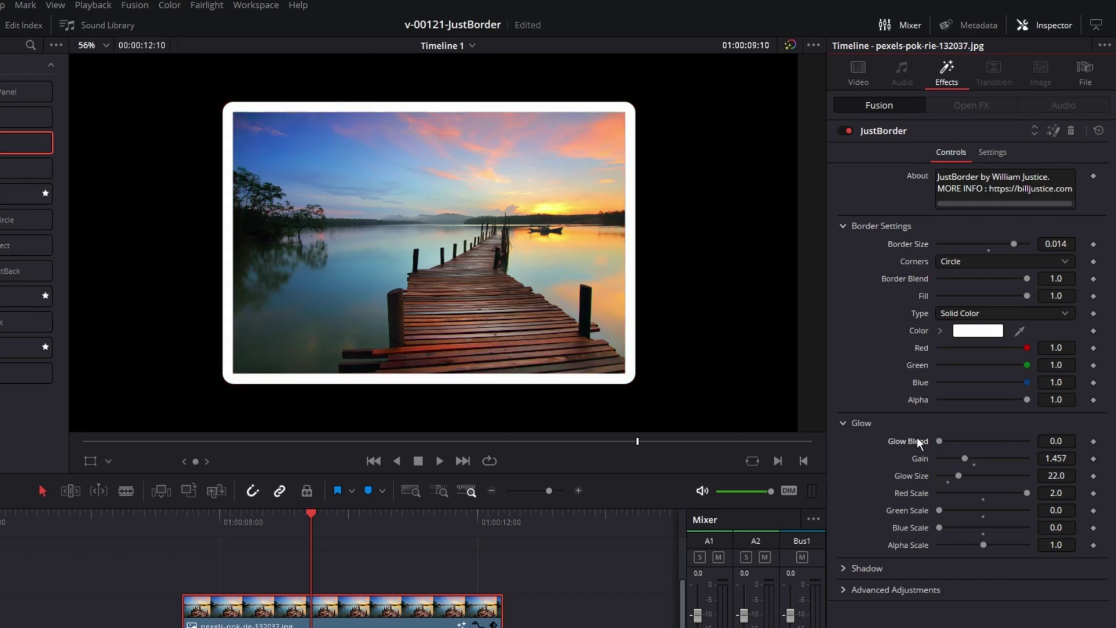
{"action": "left_click", "coordinate": [861, 423]}
Add a shadow to the border with Shadow Blend 1.0 and Blur 0.535, and open the advanced adjustments.
{"action": "left_click", "coordinate": [866, 444]}
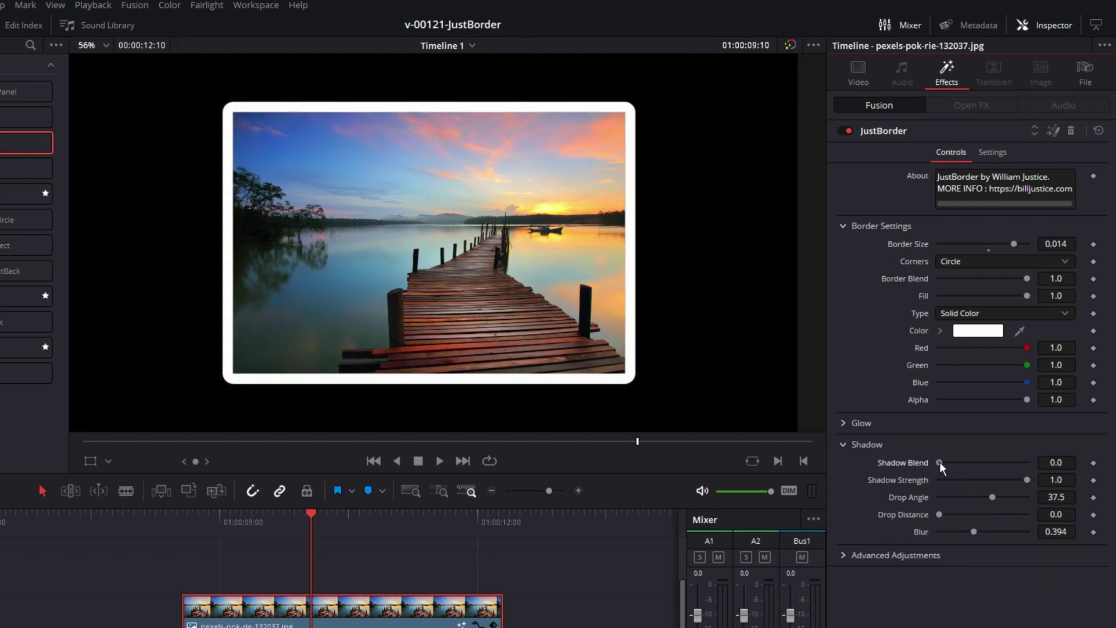
{"action": "left_click_drag", "start_coordinate": [936, 462], "coordinate": [1050, 459]}
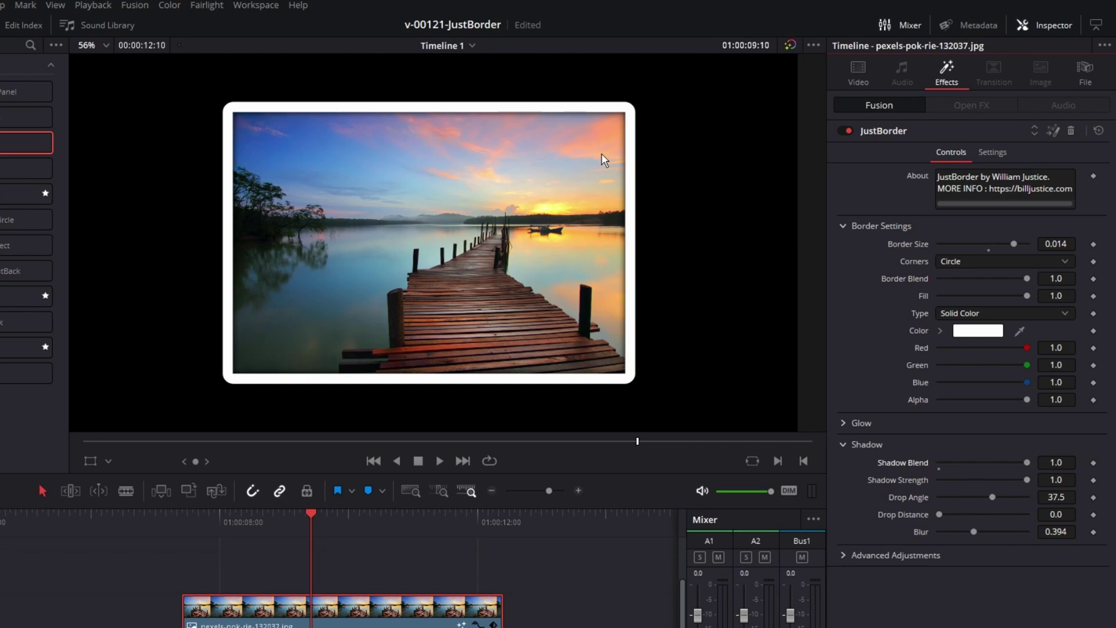
{"action": "scroll", "coordinate": [632, 192], "scroll_direction": "up", "scroll_amount": 3}
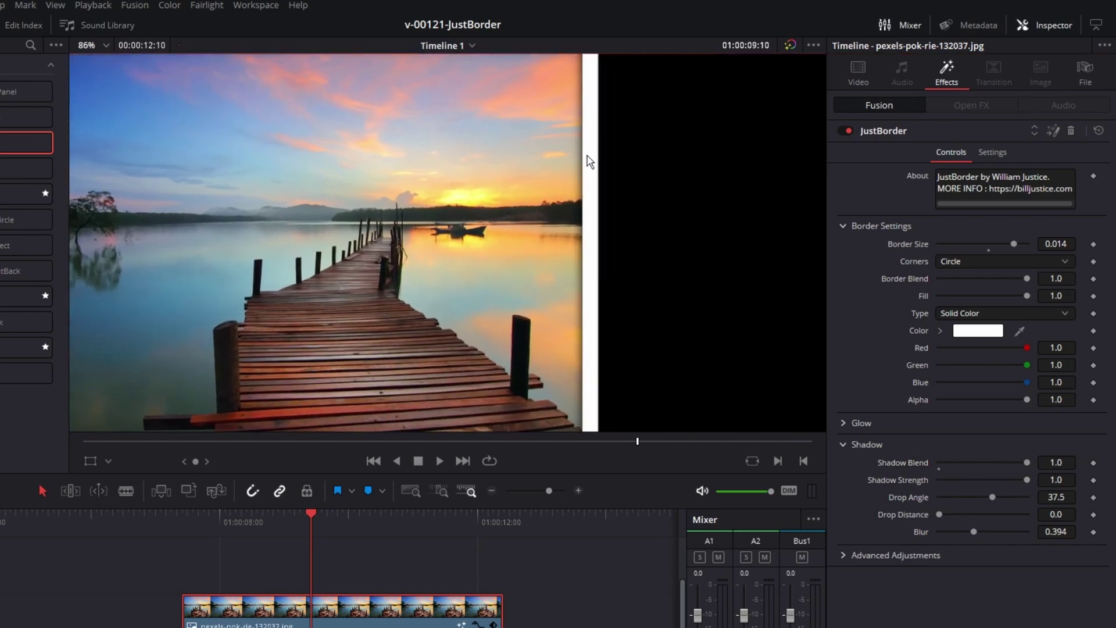
{"action": "mouse_move", "coordinate": [974, 531]}
{"action": "left_mouse_down"}
{"action": "mouse_move", "coordinate": [997, 531]}
{"action": "mouse_move", "coordinate": [985, 532]}
{"action": "left_mouse_up"}
{"action": "scroll", "coordinate": [596, 268], "scroll_direction": "down", "scroll_amount": 2}
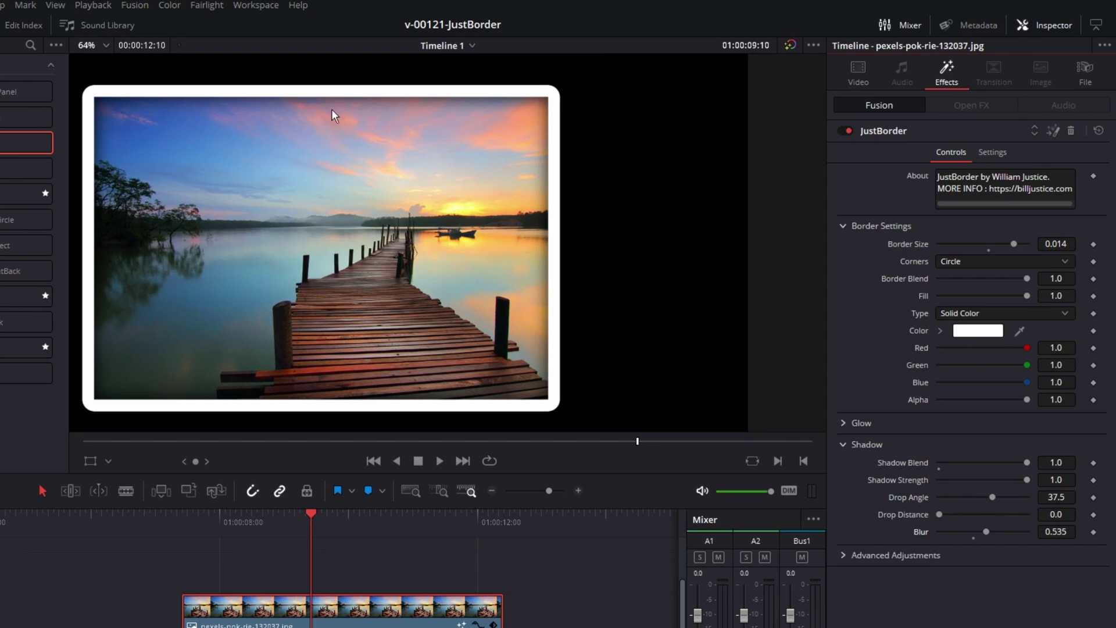
{"action": "scroll", "coordinate": [654, 245], "scroll_direction": "down", "scroll_amount": 1}
{"action": "left_click", "coordinate": [844, 444]}
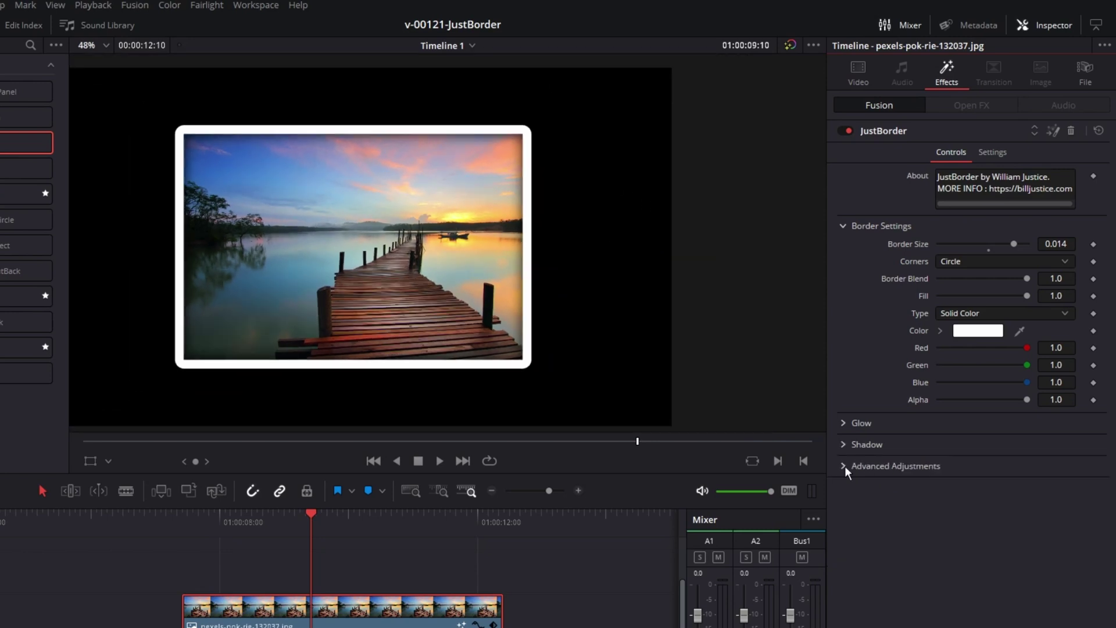
{"action": "left_click", "coordinate": [844, 465]}
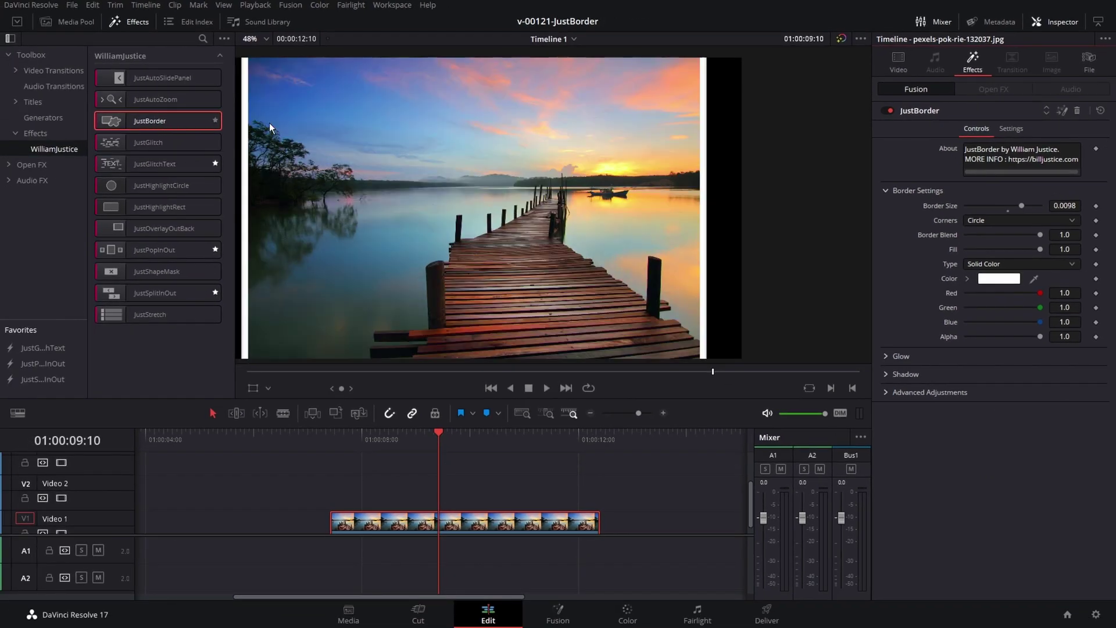
Add a second JustBorder effect to the clip and set its border size to 0.0098.
{"action": "left_click_drag", "start_coordinate": [156, 122], "coordinate": [499, 533]}
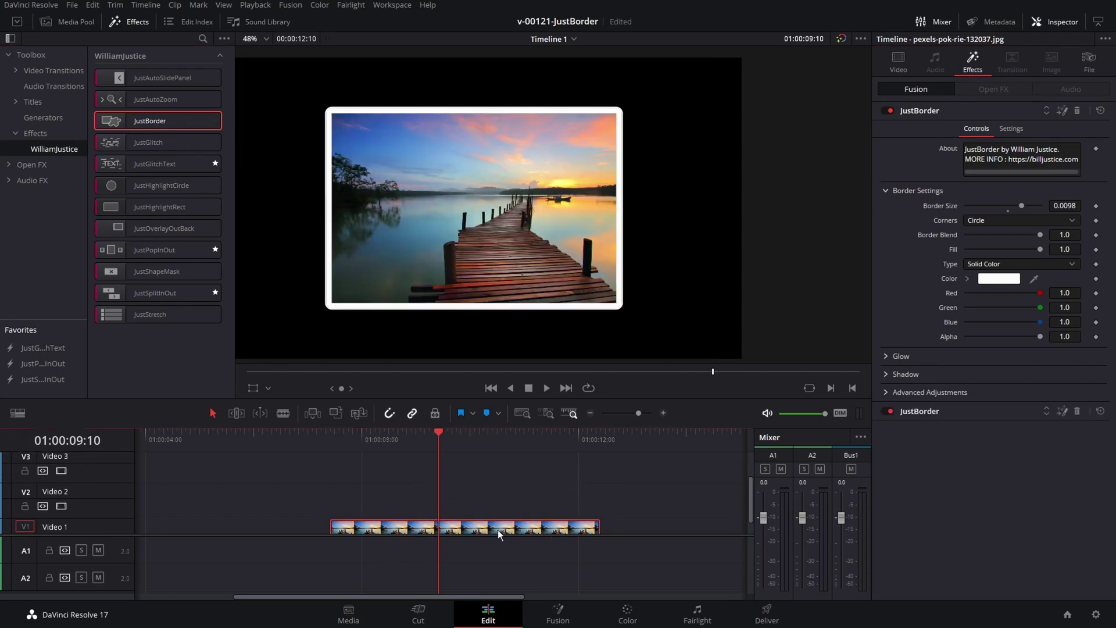
{"action": "left_click", "coordinate": [925, 110]}
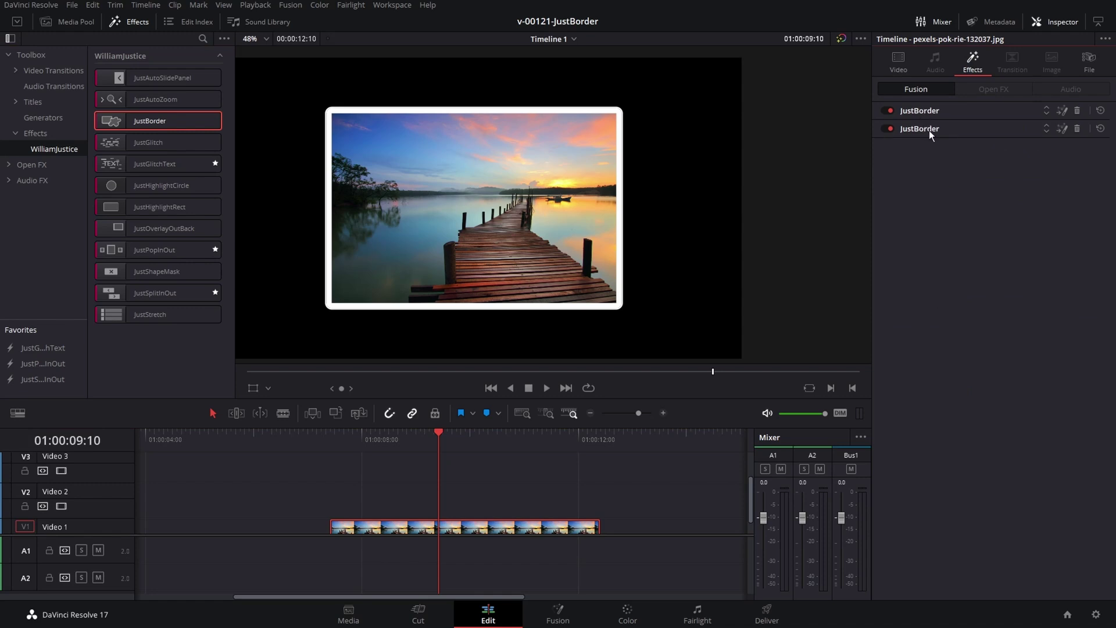
{"action": "left_click", "coordinate": [929, 130]}
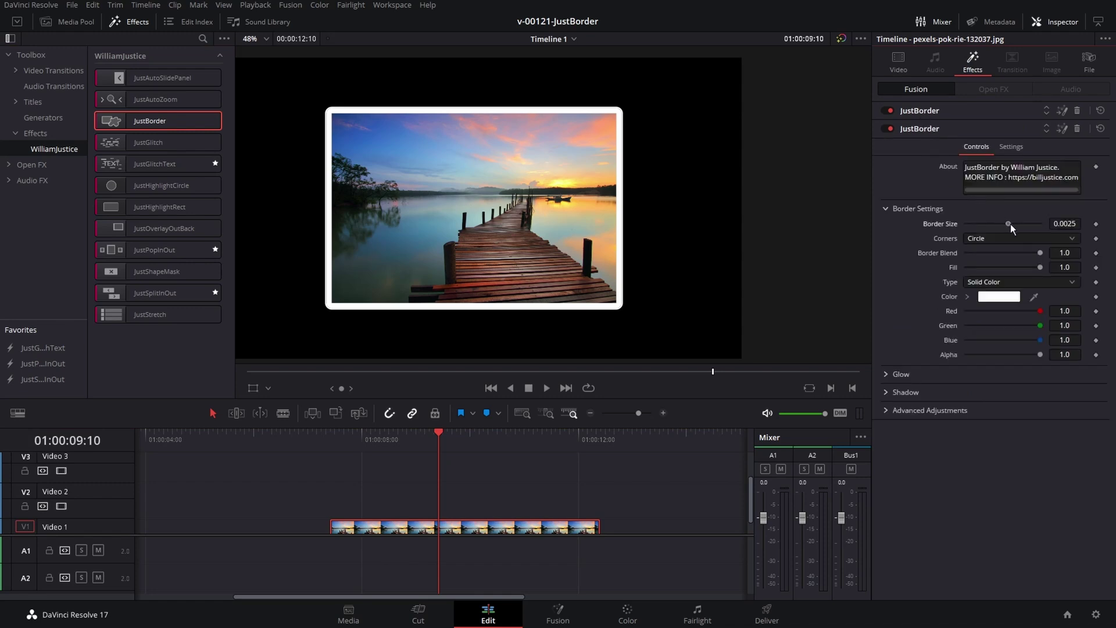
{"action": "left_click_drag", "start_coordinate": [1011, 225], "coordinate": [1022, 225]}
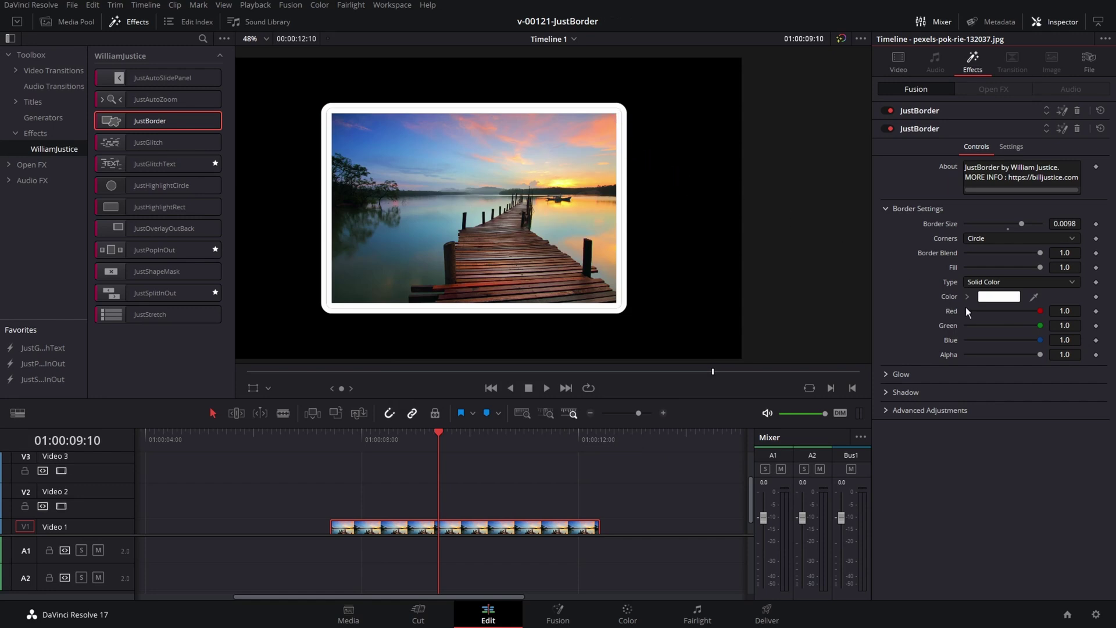
Change the second border's color to red.
{"action": "left_click", "coordinate": [991, 296]}
{"action": "left_click", "coordinate": [675, 216]}
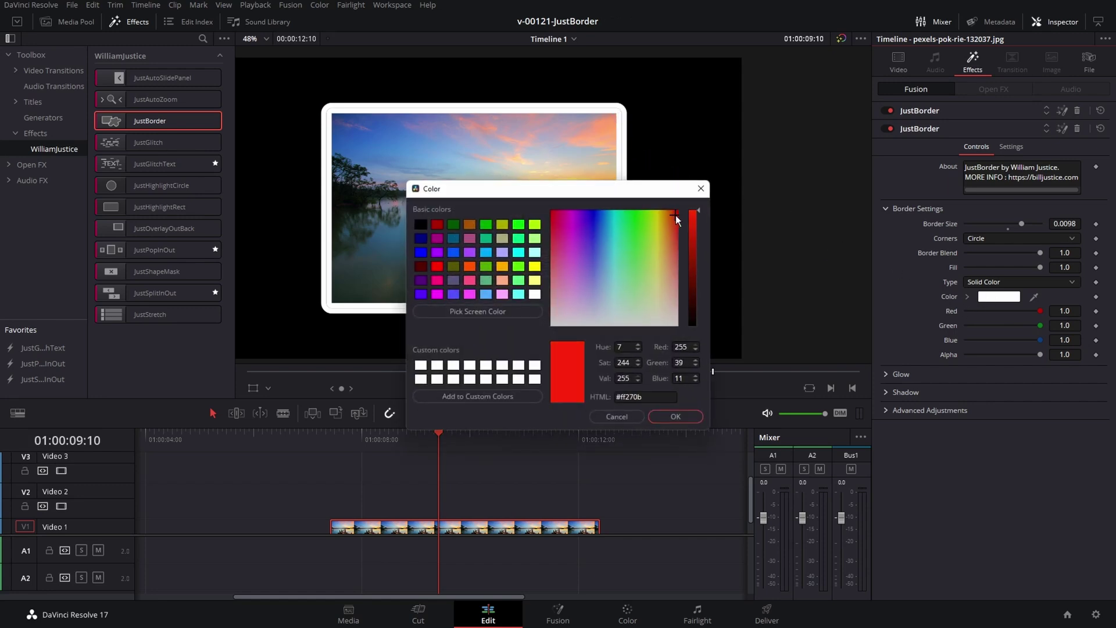
{"action": "left_click", "coordinate": [691, 417]}
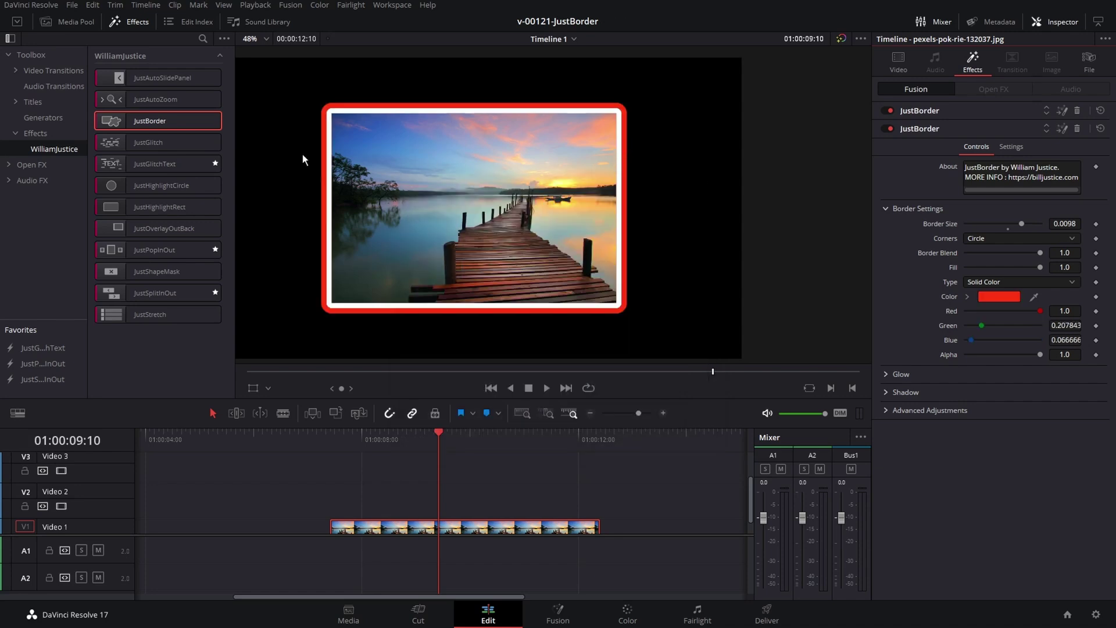
Add a third JustBorder effect to the clip and set its border size to 0.0089.
{"action": "left_click_drag", "start_coordinate": [157, 120], "coordinate": [494, 529]}
{"action": "scroll", "coordinate": [496, 507], "scroll_direction": "down", "scroll_amount": 1}
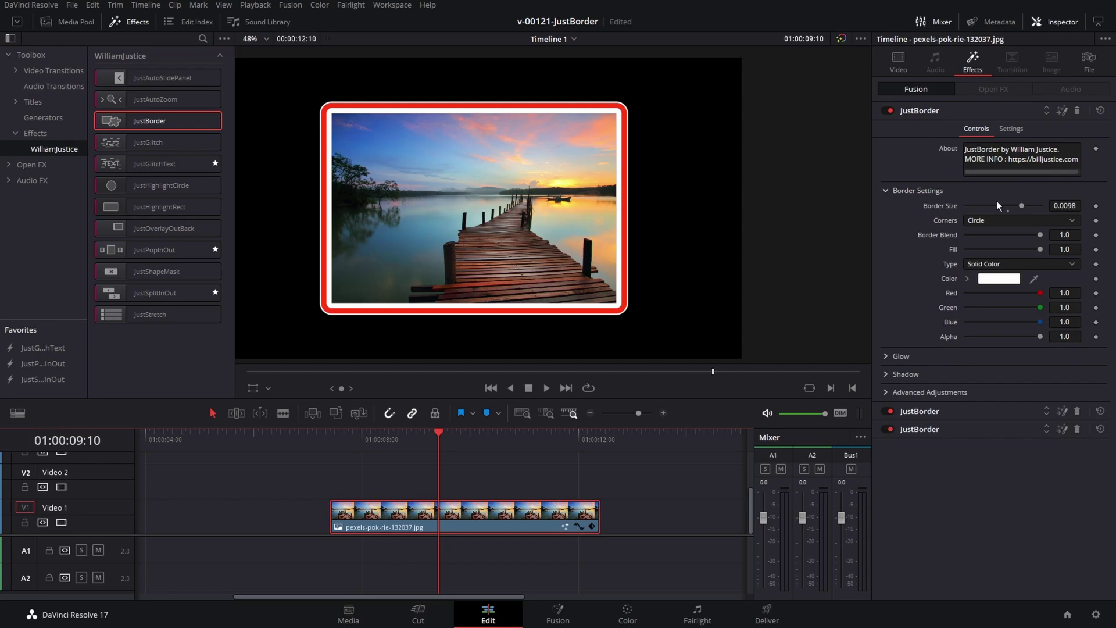
{"action": "left_click_drag", "start_coordinate": [1018, 207], "coordinate": [1020, 207]}
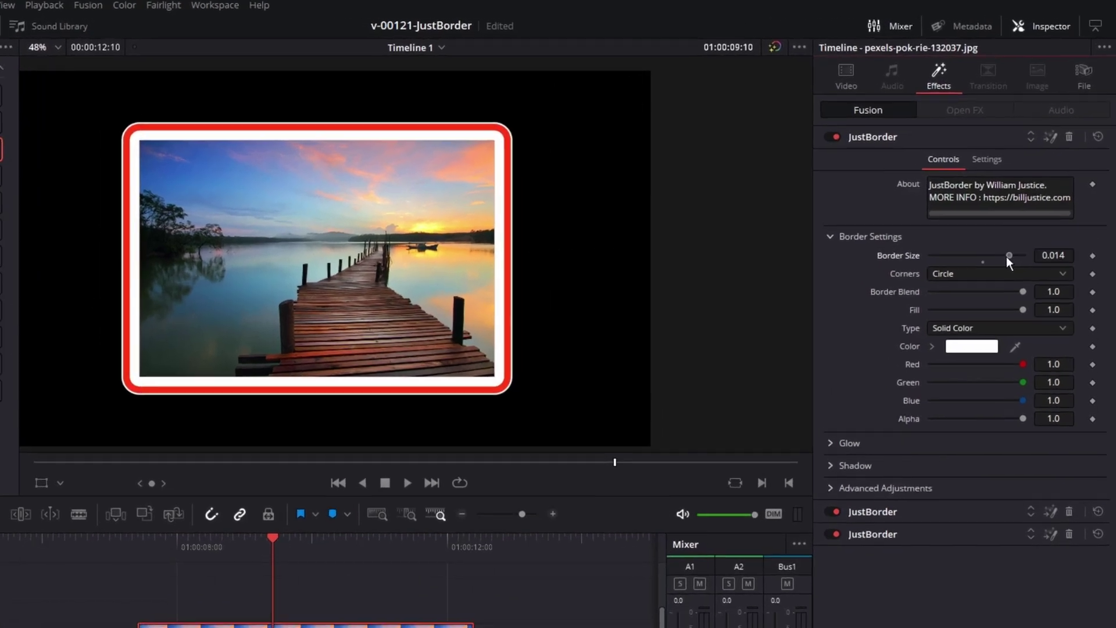
{"action": "left_click", "coordinate": [872, 139]}
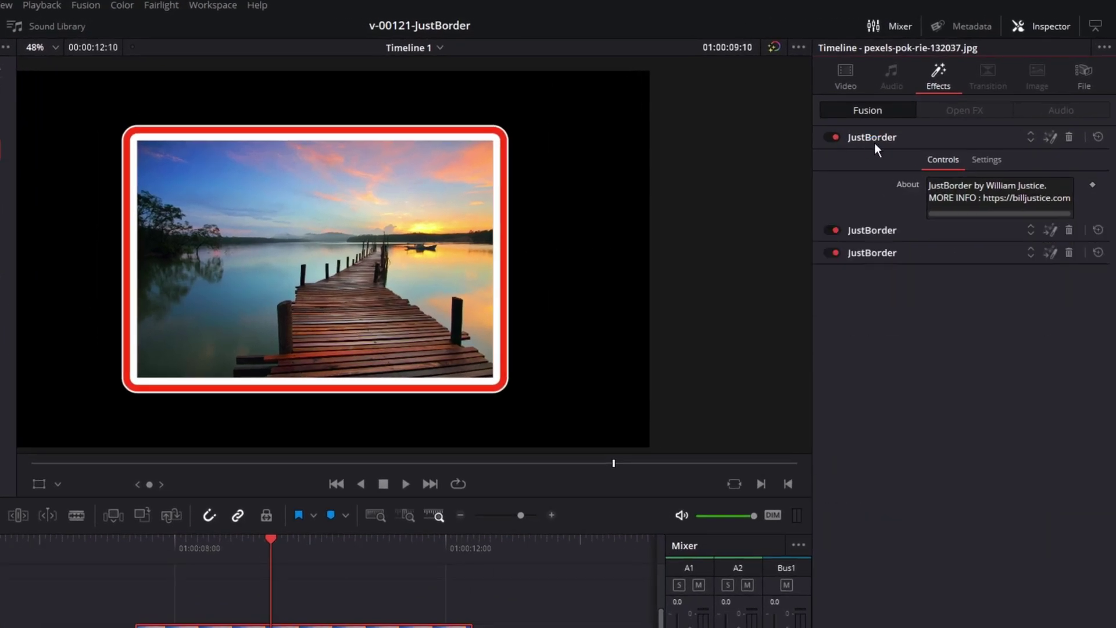
{"action": "left_click", "coordinate": [872, 183]}
{"action": "left_click_drag", "start_coordinate": [981, 301], "coordinate": [996, 301]}
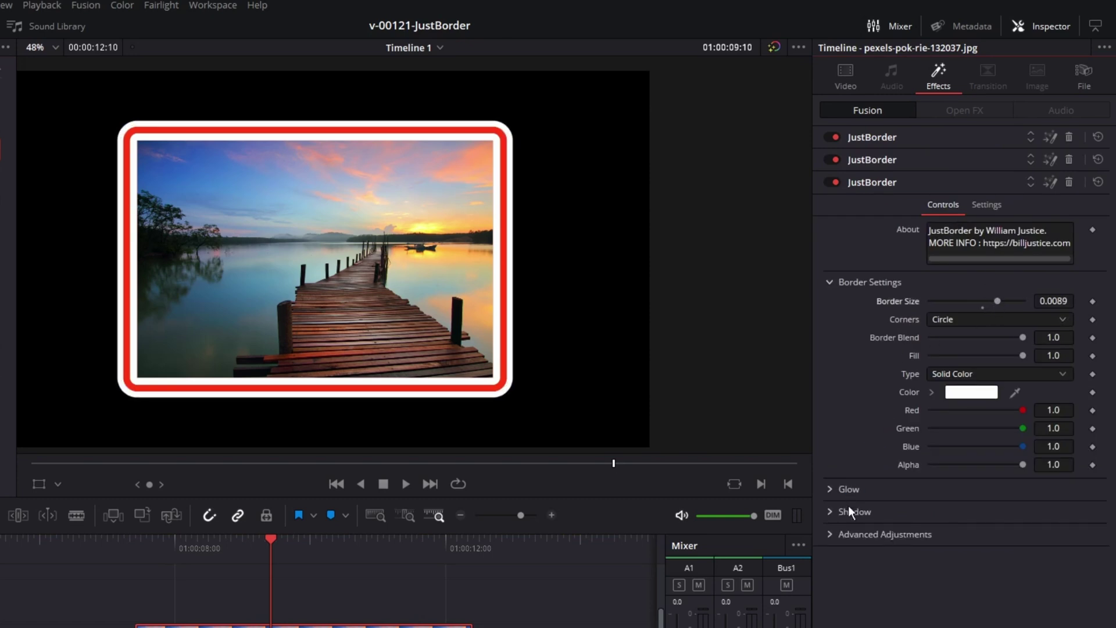
Turn on the third border's shadow with Shadow Blend 1.0 and inspect it up close.
{"action": "left_click", "coordinate": [832, 513]}
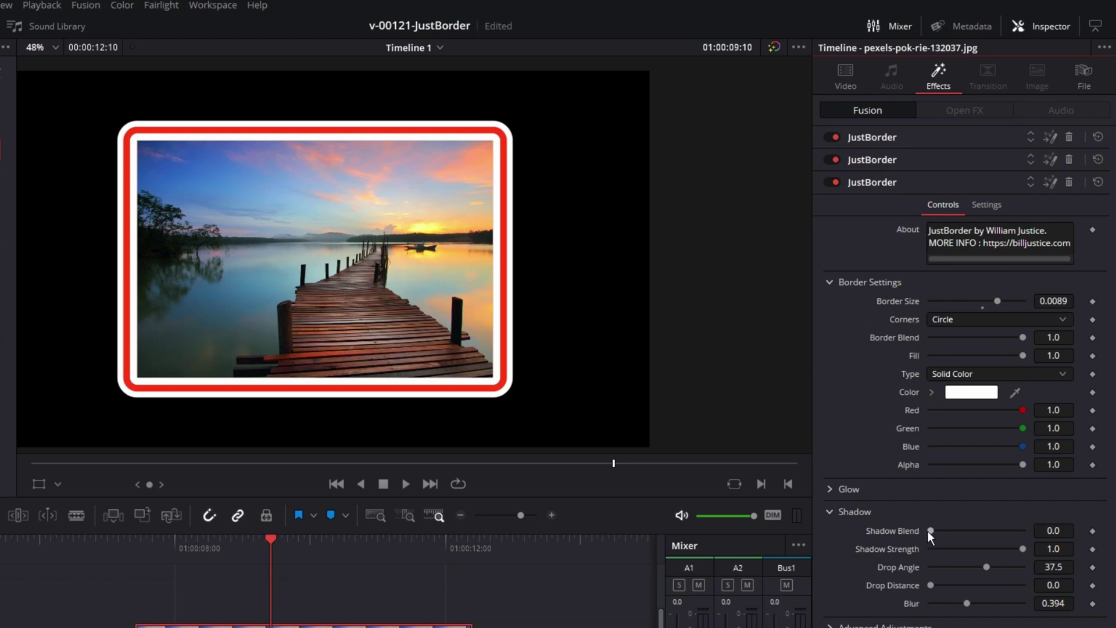
{"action": "left_click_drag", "start_coordinate": [930, 530], "coordinate": [1033, 531]}
{"action": "scroll", "coordinate": [494, 340], "scroll_direction": "up", "scroll_amount": 5}
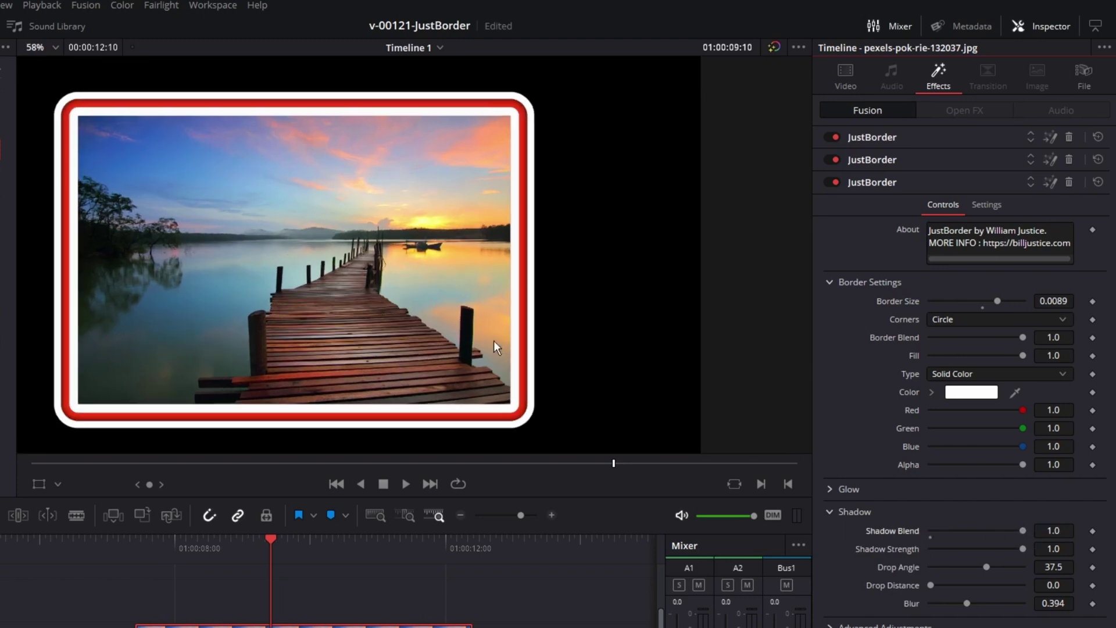
Tilt the triple-bordered pier image in perspective with Pitch -0.057 and Yaw 0.263, and set its Zoom to 0.530.
{"action": "scroll", "coordinate": [555, 202], "scroll_direction": "down", "scroll_amount": 1}
{"action": "scroll", "coordinate": [568, 249], "scroll_direction": "down", "scroll_amount": 1}
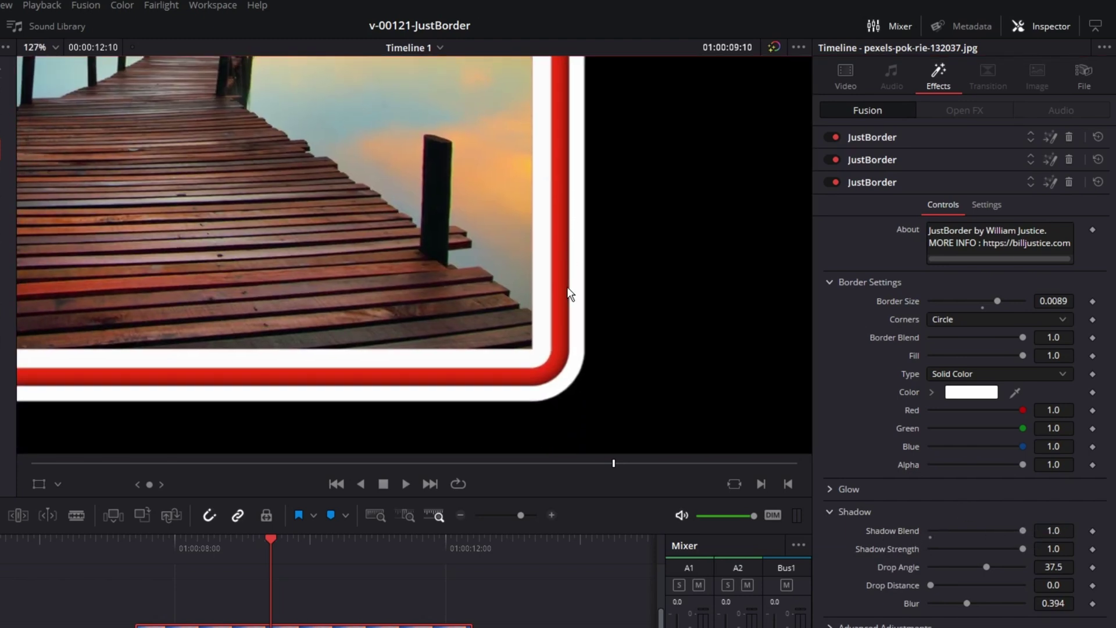
{"action": "scroll", "coordinate": [557, 257], "scroll_direction": "down", "scroll_amount": 5}
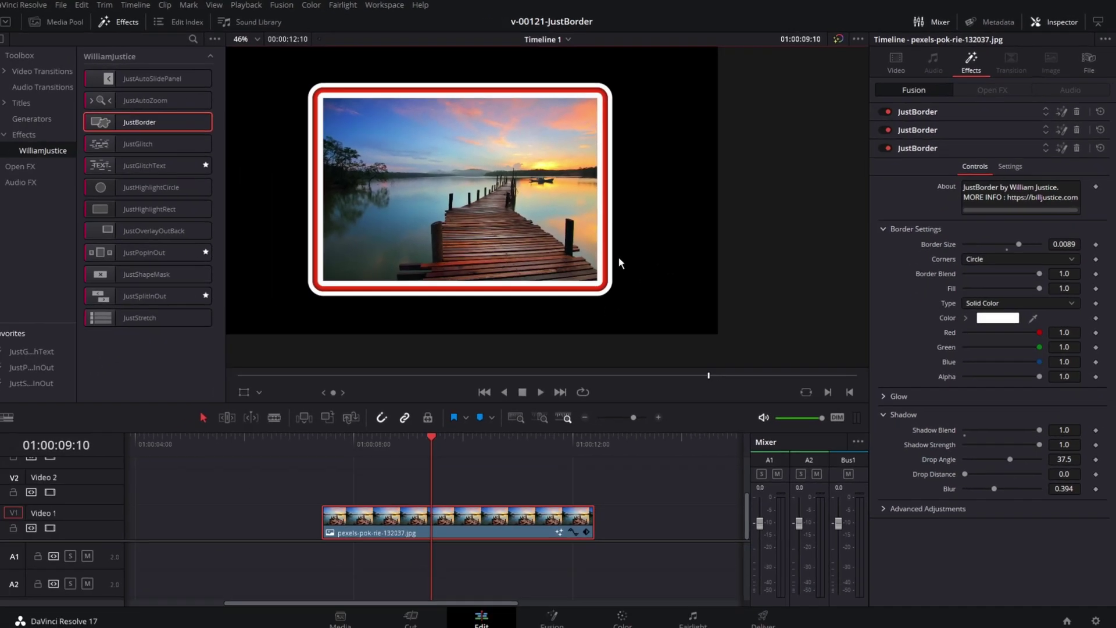
{"action": "scroll", "coordinate": [619, 263], "scroll_direction": "down", "scroll_amount": 1}
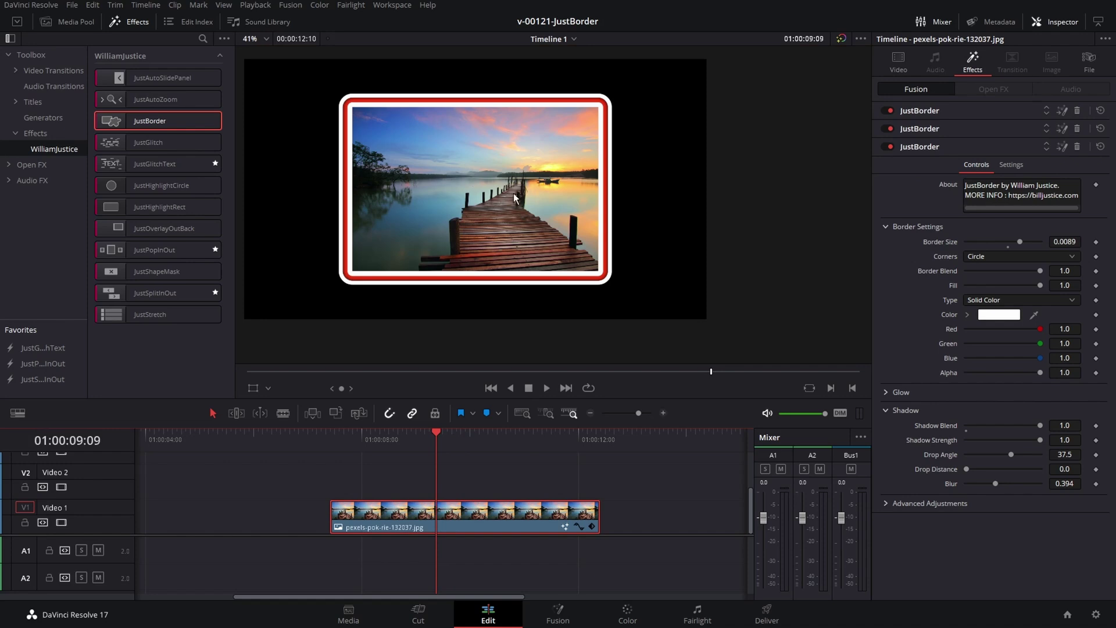
{"action": "left_click", "coordinate": [907, 59]}
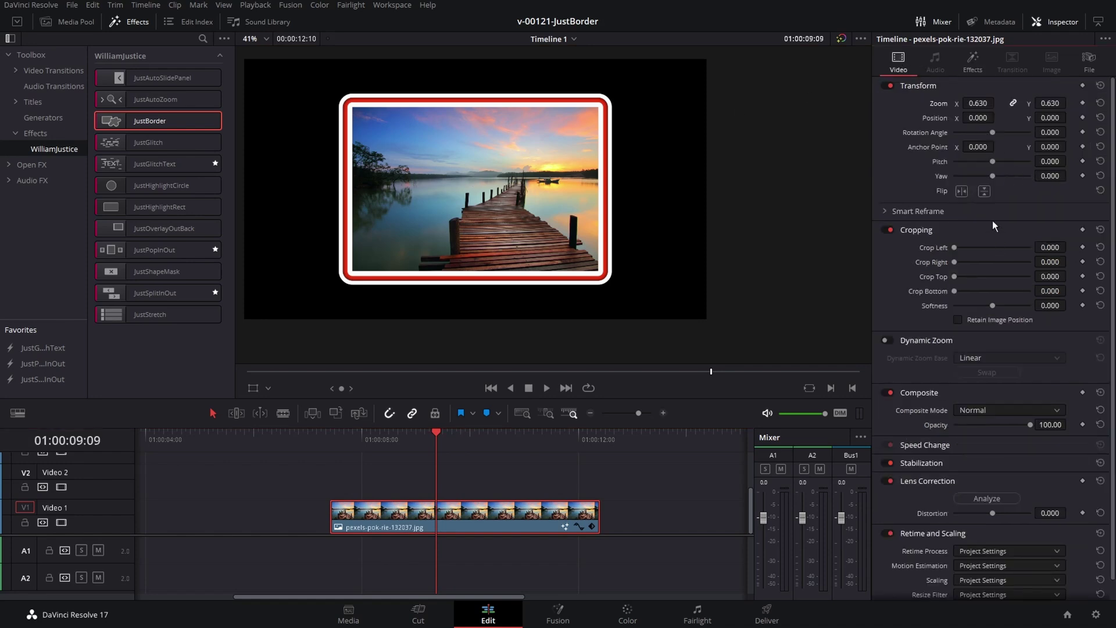
{"action": "left_click_drag", "start_coordinate": [991, 159], "coordinate": [999, 162]}
{"action": "mouse_move", "coordinate": [964, 219]}
{"action": "left_mouse_down"}
{"action": "mouse_move", "coordinate": [954, 220]}
{"action": "mouse_move", "coordinate": [963, 206]}
{"action": "left_mouse_up"}
{"action": "scroll", "coordinate": [541, 261], "scroll_direction": "down", "scroll_amount": 2}
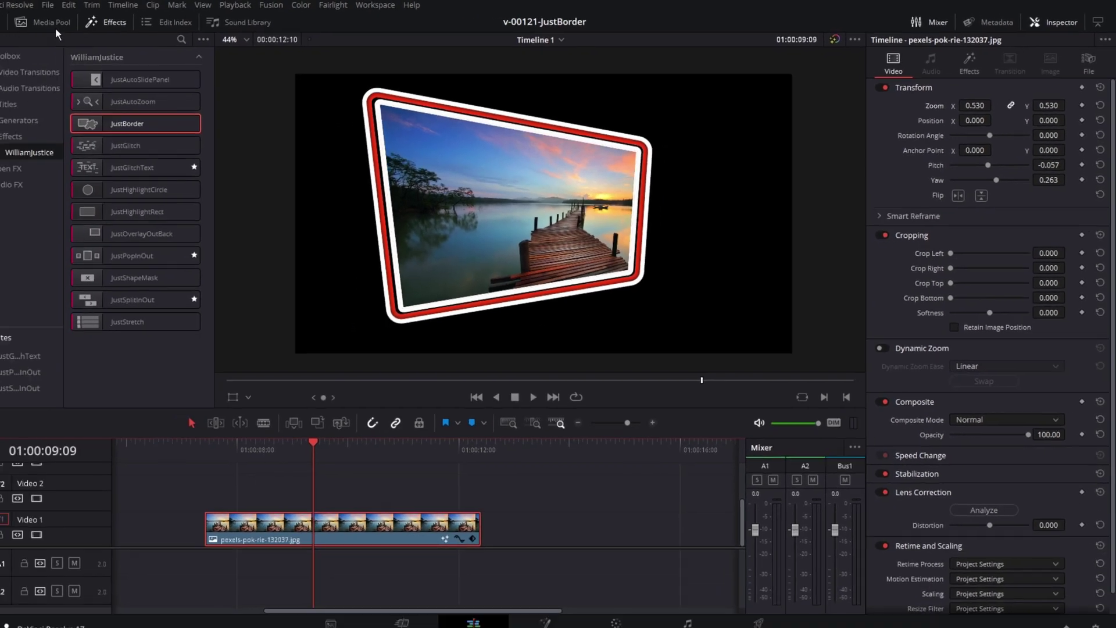
Add CoffeeCut.png to track Video 1 after the pier clip and set its Zoom to 0.800.
{"action": "left_click", "coordinate": [75, 24]}
{"action": "left_click_drag", "start_coordinate": [132, 69], "coordinate": [575, 502]}
{"action": "left_click", "coordinate": [599, 512]}
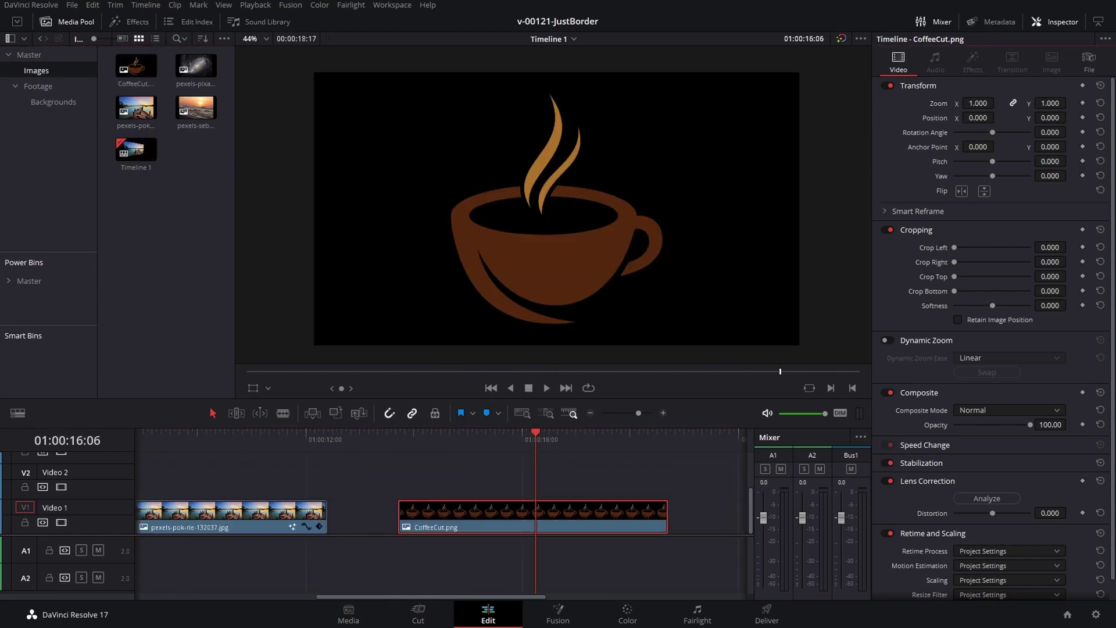
{"action": "left_click_drag", "start_coordinate": [978, 103], "coordinate": [961, 114]}
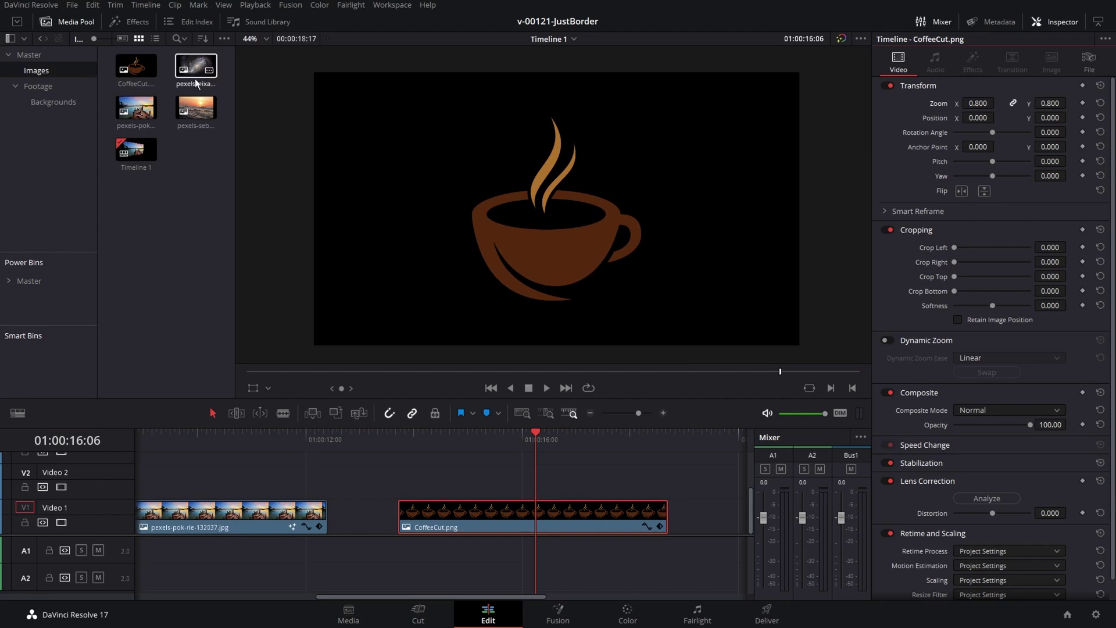
Apply the JustBorder effect to the CoffeeCut.png clip and set its border size to 0.0076.
{"action": "left_click", "coordinate": [131, 22]}
{"action": "double_click", "coordinate": [153, 121]}
{"action": "left_click_drag", "start_coordinate": [154, 125], "coordinate": [551, 513]}
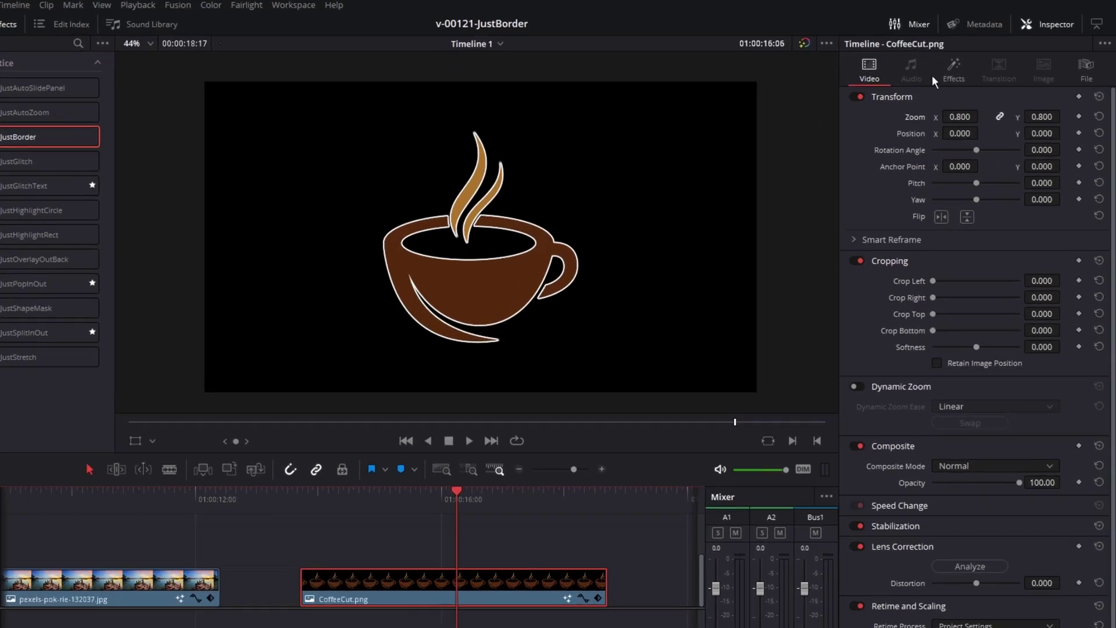
{"action": "left_click", "coordinate": [972, 61]}
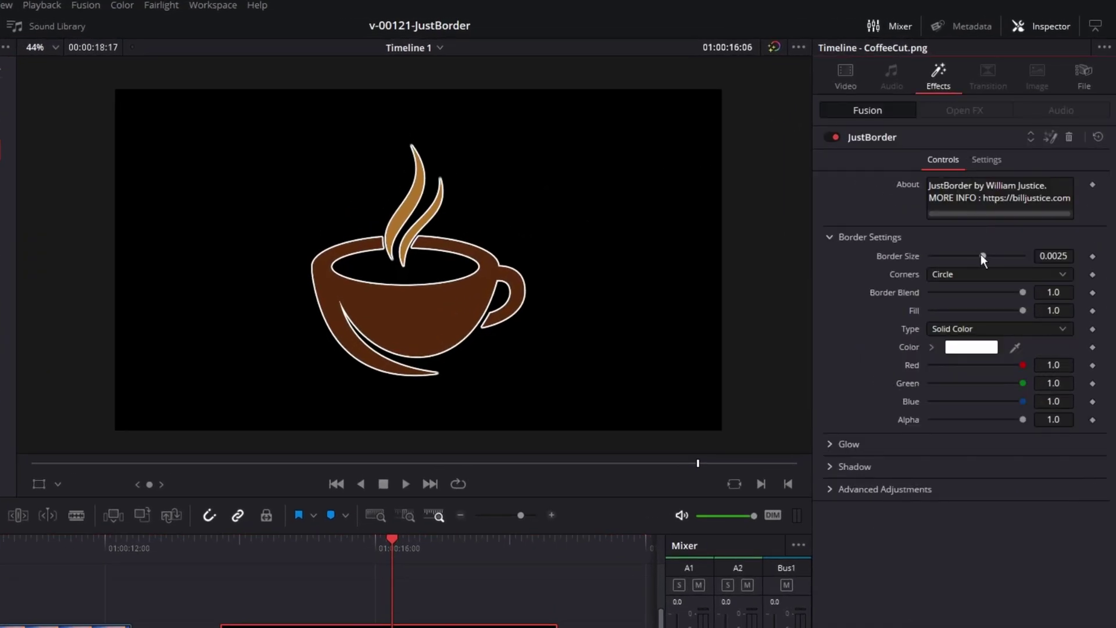
{"action": "left_click_drag", "start_coordinate": [982, 256], "coordinate": [994, 256]}
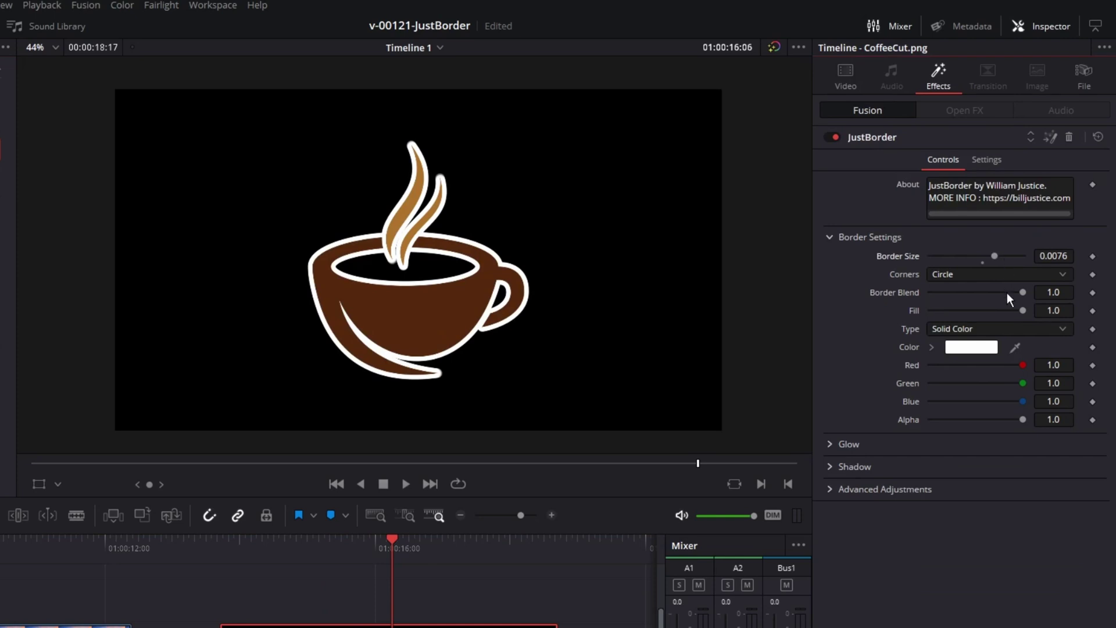
Try a pink glow on the cup's border, and replace it with a shadow using Glow Blend 0.0, Shadow Blend 1.0 and border size 0.0108.
{"action": "left_click_drag", "start_coordinate": [1020, 311], "coordinate": [1046, 312]}
{"action": "left_click", "coordinate": [828, 445]}
{"action": "left_click_drag", "start_coordinate": [930, 463], "coordinate": [1023, 462]}
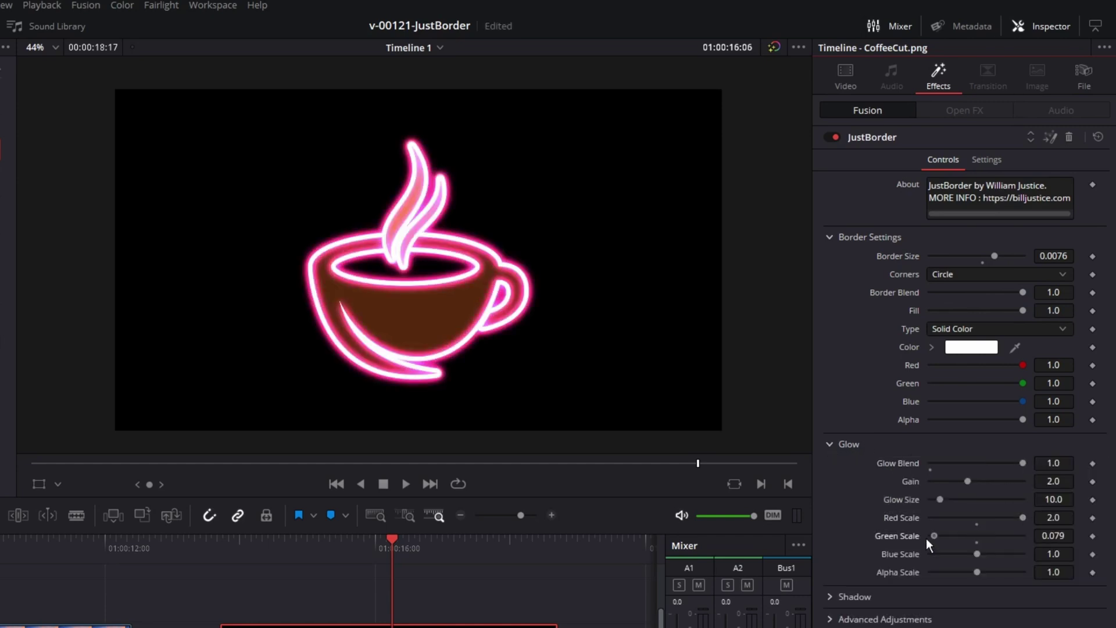
{"action": "left_click_drag", "start_coordinate": [952, 498], "coordinate": [950, 498]}
{"action": "left_click_drag", "start_coordinate": [988, 464], "coordinate": [1013, 463]}
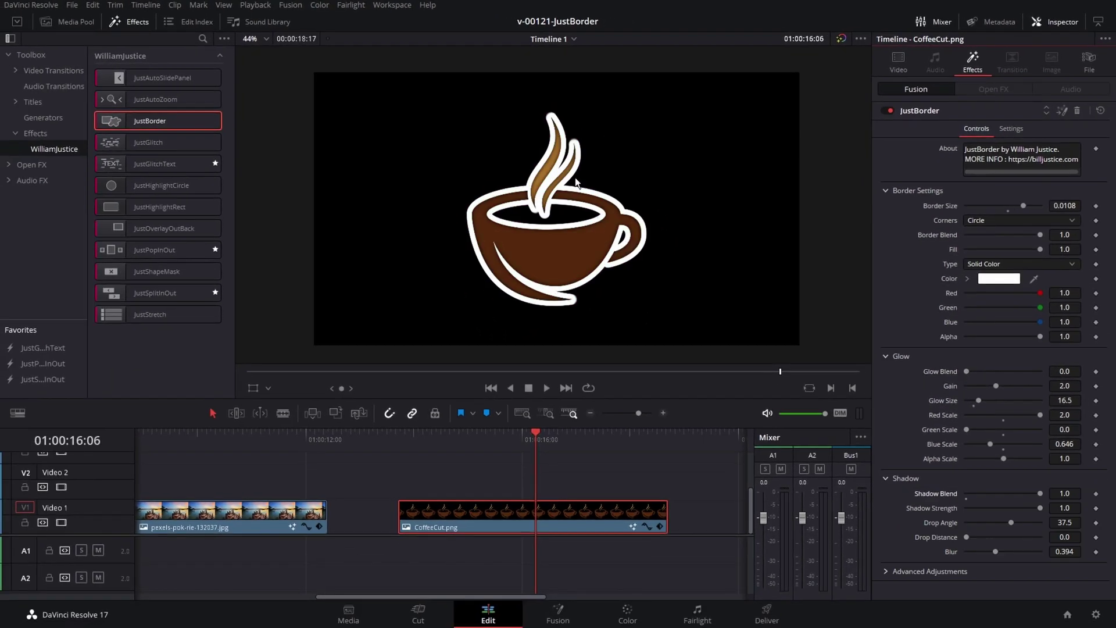
Compare the border's corners up close by switching them to Box and back to Circle.
{"action": "scroll", "coordinate": [574, 177], "scroll_direction": "up", "scroll_amount": 6}
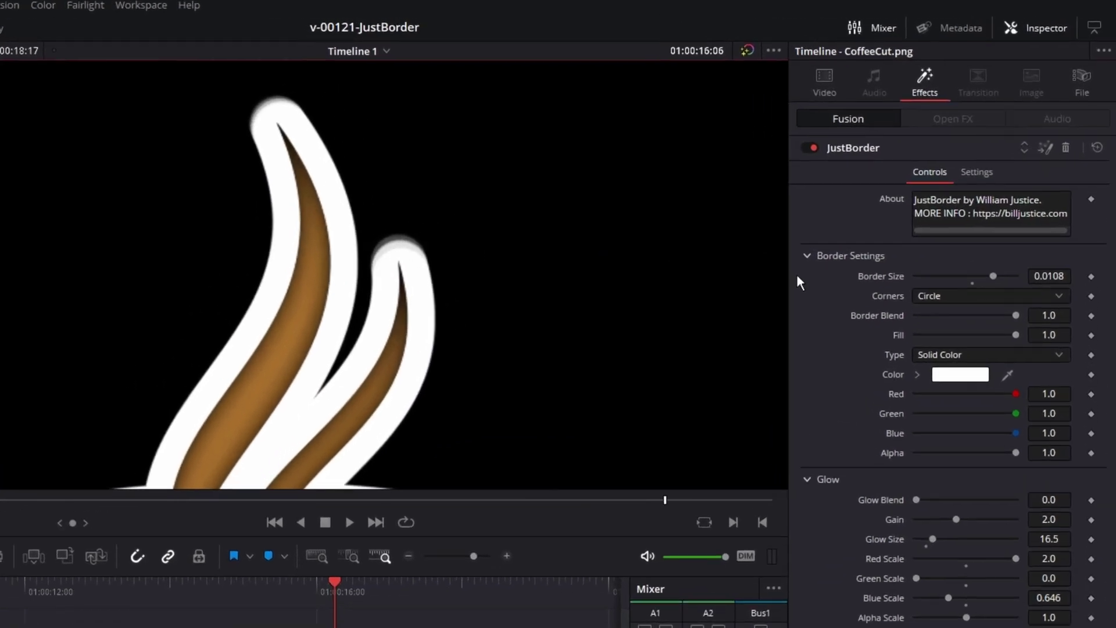
{"action": "left_click", "coordinate": [971, 296]}
{"action": "left_click", "coordinate": [959, 315]}
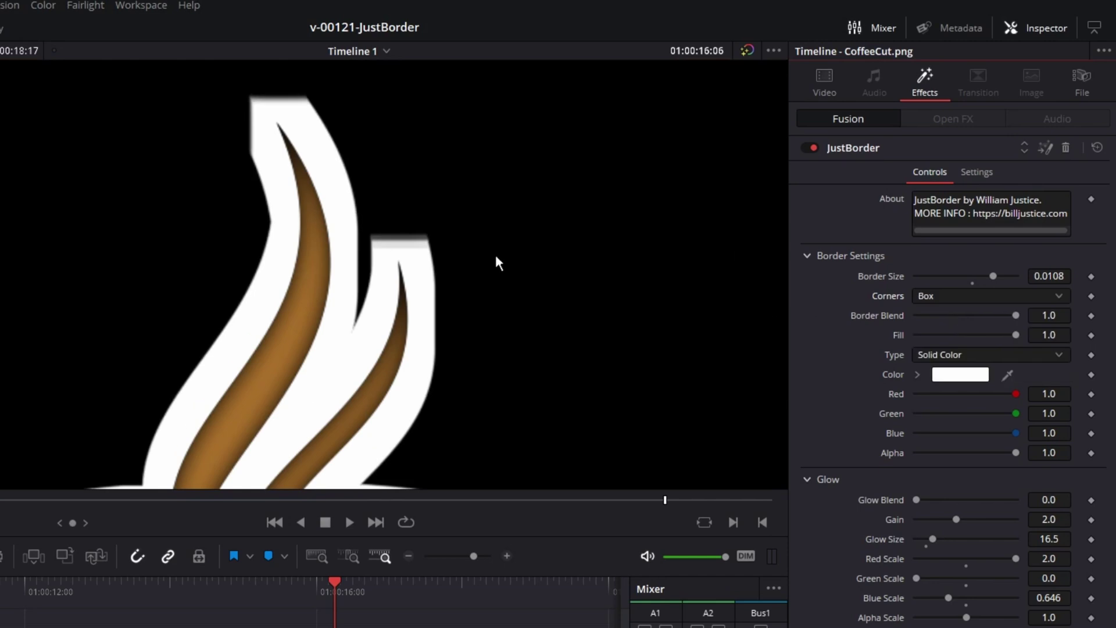
{"action": "left_click", "coordinate": [958, 297]}
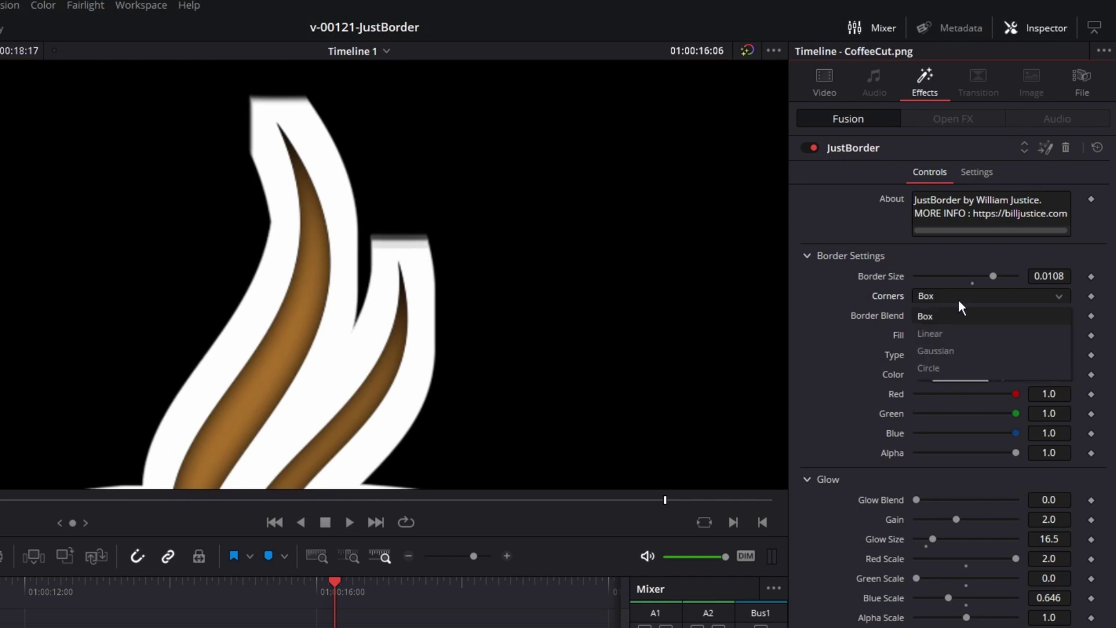
{"action": "left_click", "coordinate": [950, 364]}
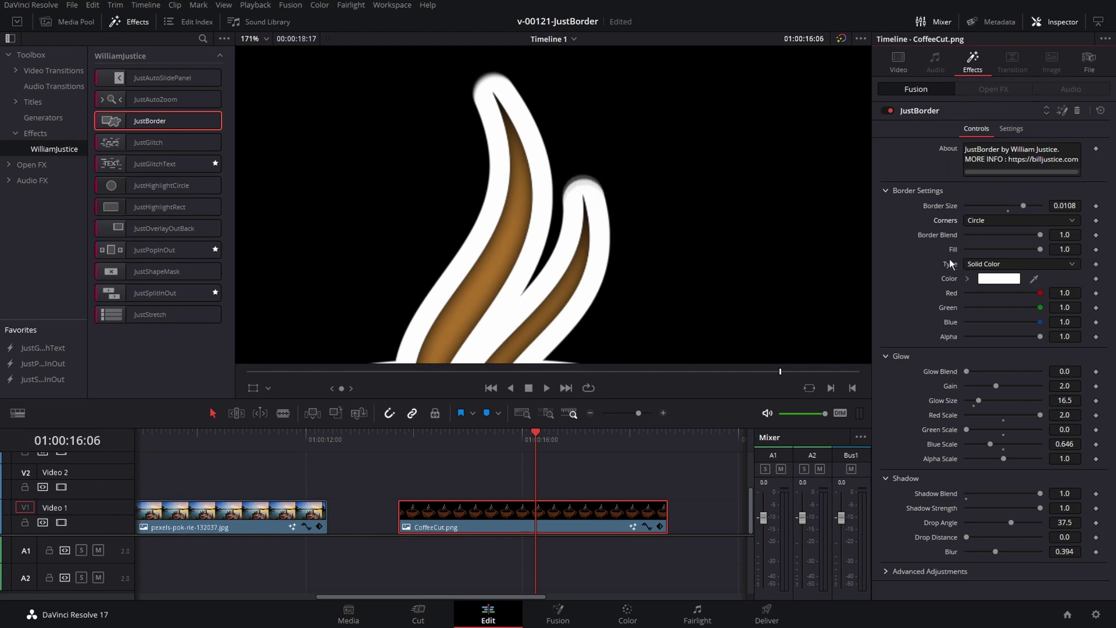
Sharpen the cup border's edge by setting the High value in the advanced adjustments to 0.294.
{"action": "left_click", "coordinate": [887, 191]}
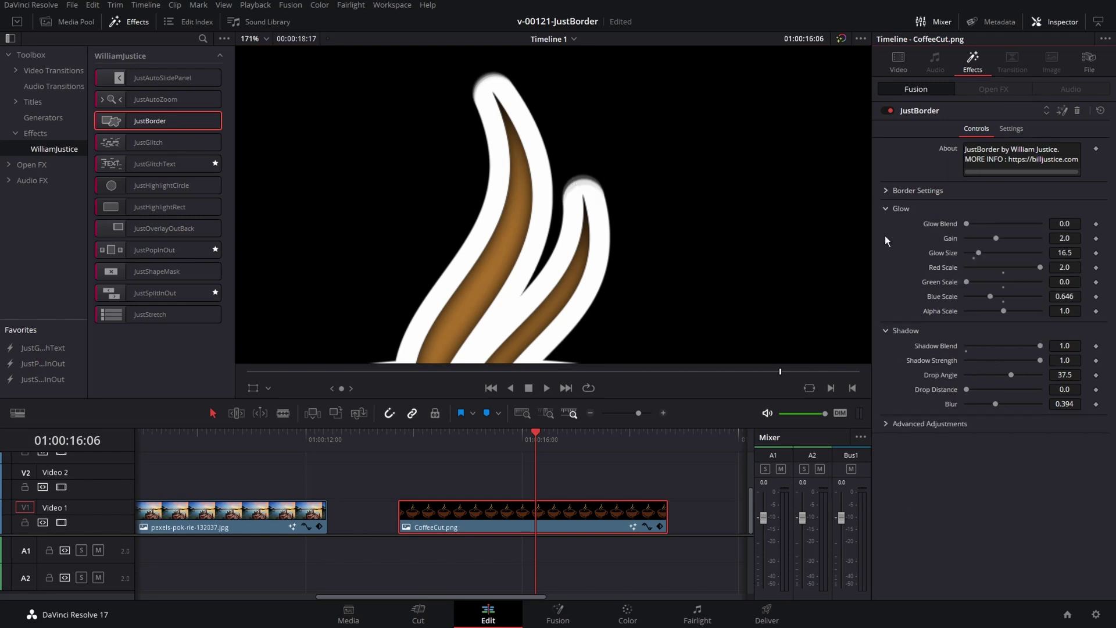
{"action": "left_click", "coordinate": [889, 423]}
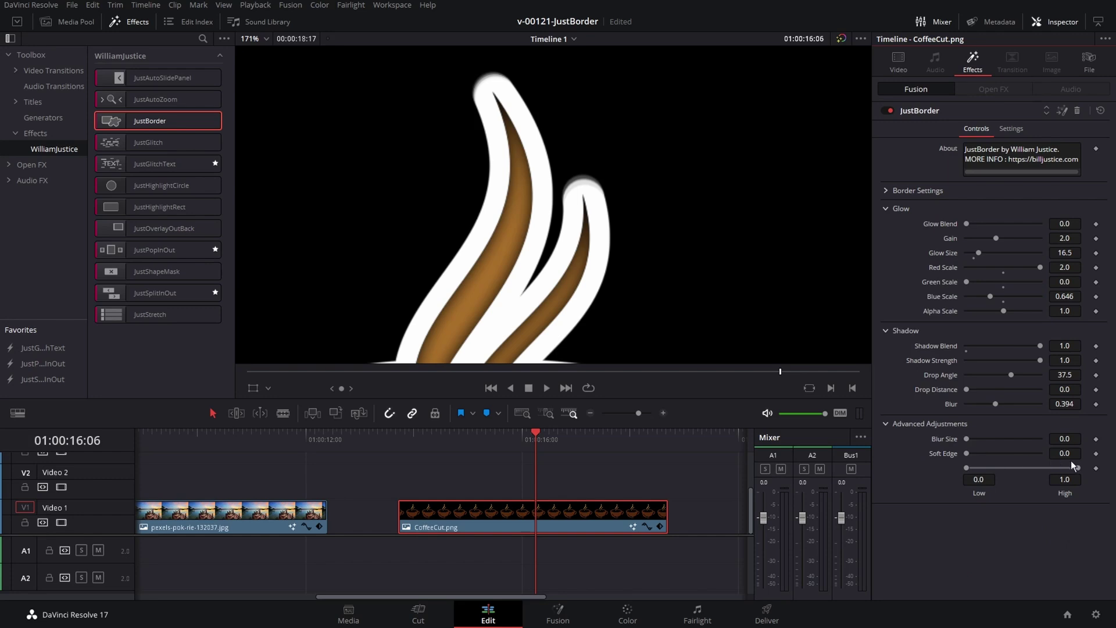
{"action": "left_click_drag", "start_coordinate": [1076, 468], "coordinate": [1001, 471]}
{"action": "left_click_drag", "start_coordinate": [988, 470], "coordinate": [989, 468]}
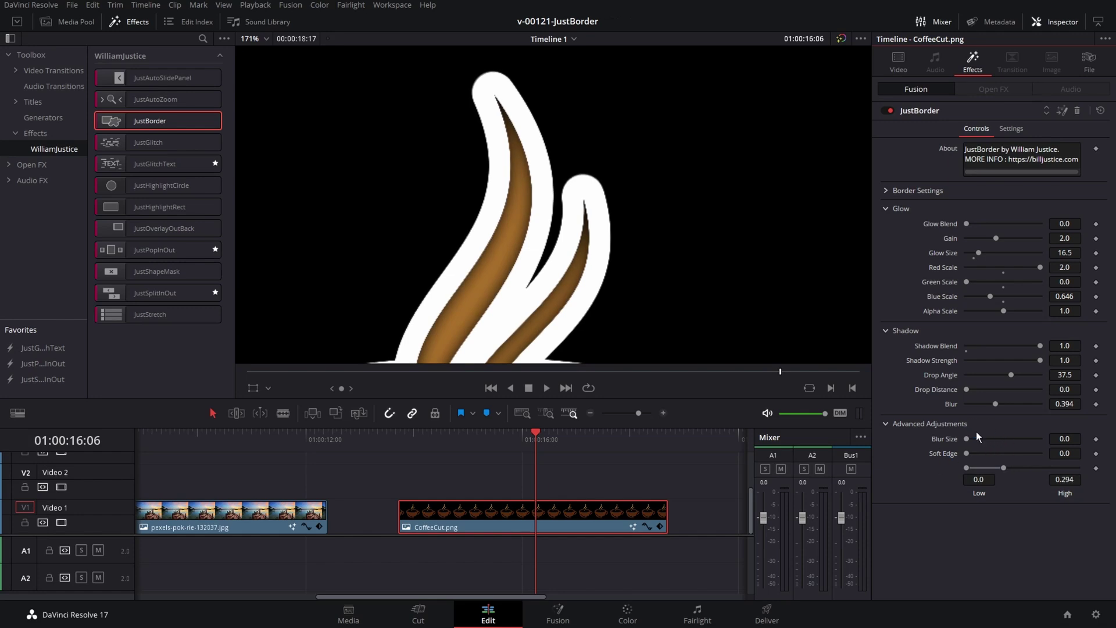
{"action": "left_click", "coordinate": [890, 424]}
Stack a second JustBorder effect with an enlarged border on the coffee cup clip, and make the first border yellow.
{"action": "key", "text": "shift+z"}
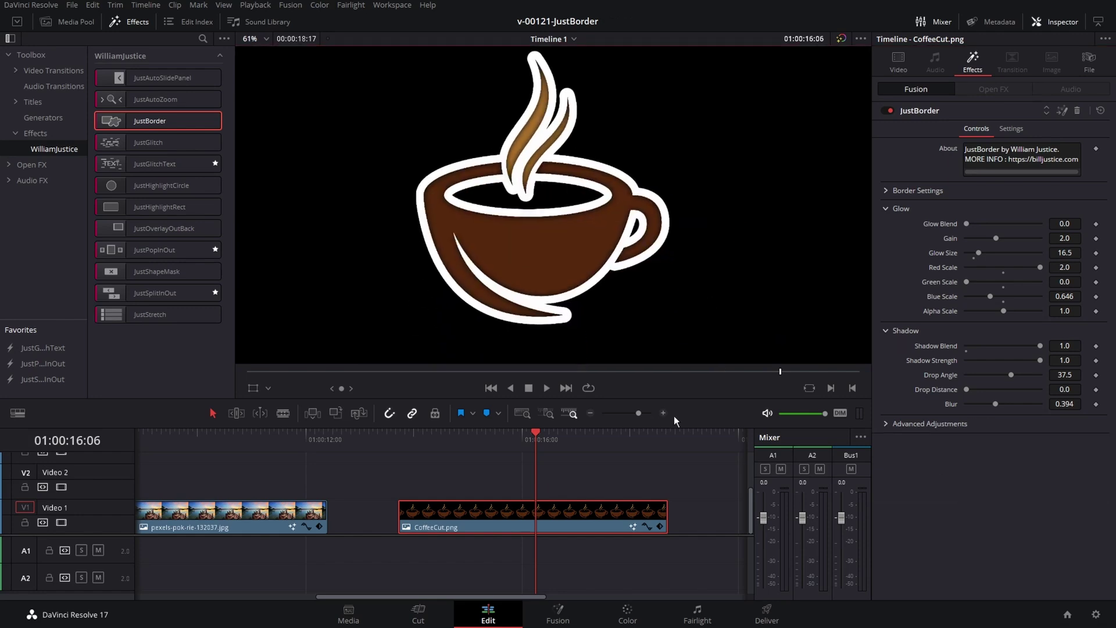
{"action": "left_click_drag", "start_coordinate": [152, 121], "coordinate": [500, 523]}
{"action": "left_click", "coordinate": [930, 191]}
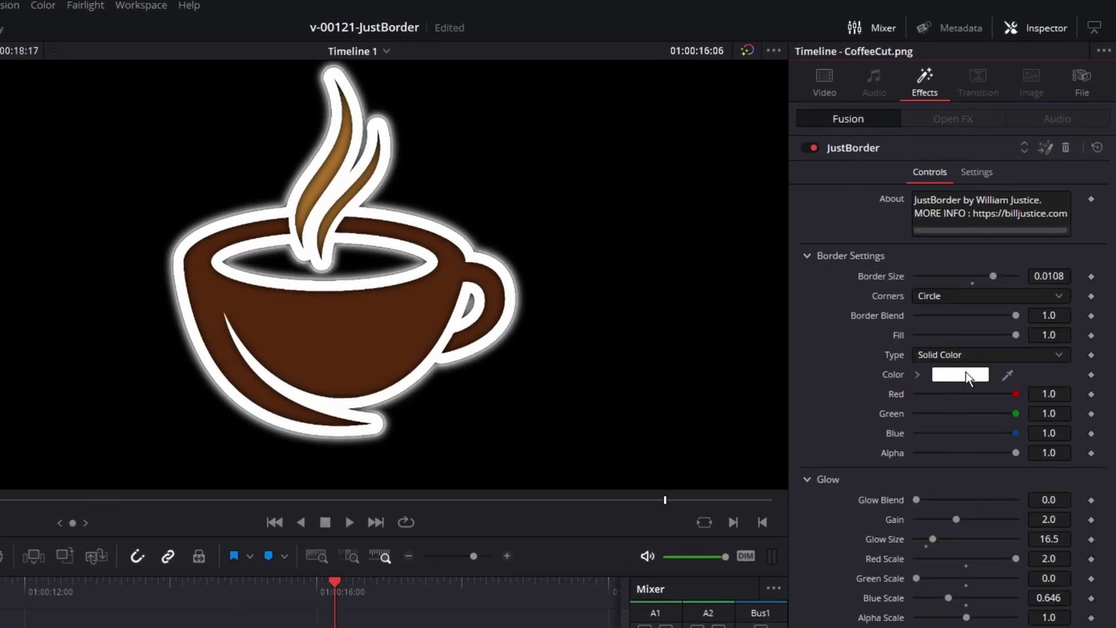
{"action": "left_click", "coordinate": [965, 375]}
{"action": "left_click", "coordinate": [384, 284]}
{"action": "left_click", "coordinate": [516, 560]}
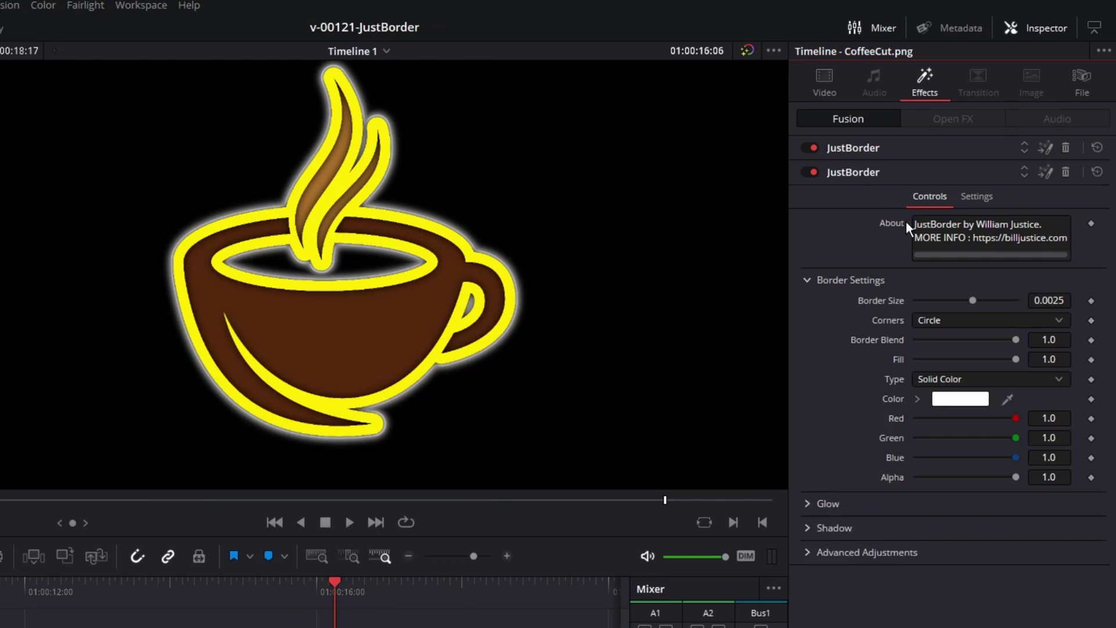
{"action": "left_click_drag", "start_coordinate": [993, 301], "coordinate": [998, 301]}
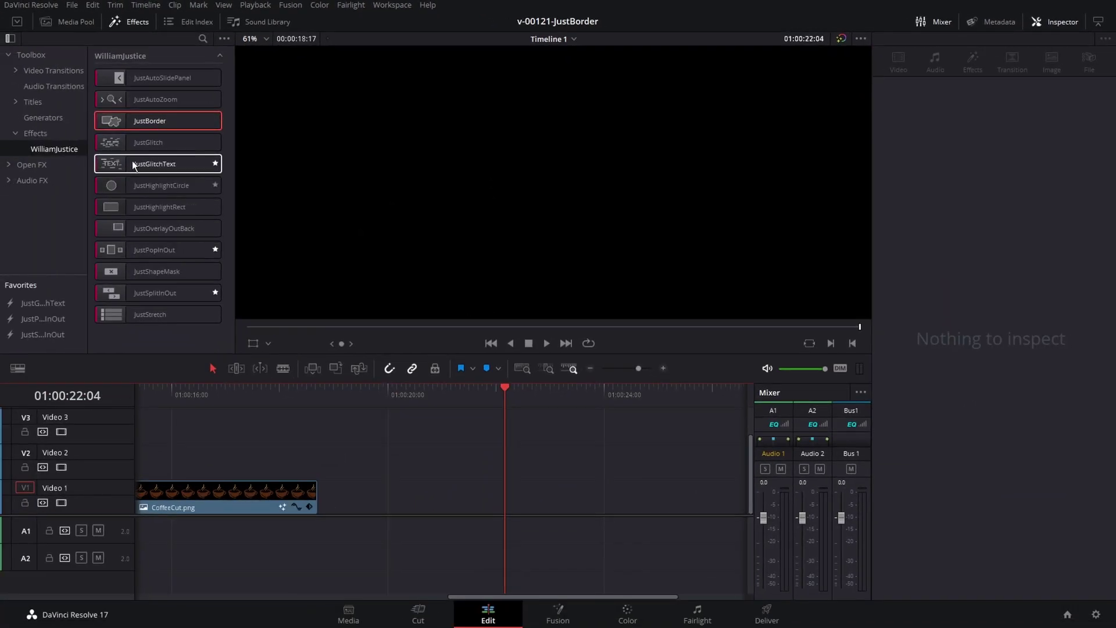
Add the galaxy image pexels-pixabay-2150.jpg to track Video 2 at Zoom 0.450 and duplicate it onto Video 1 directly below.
{"action": "left_click", "coordinate": [82, 22]}
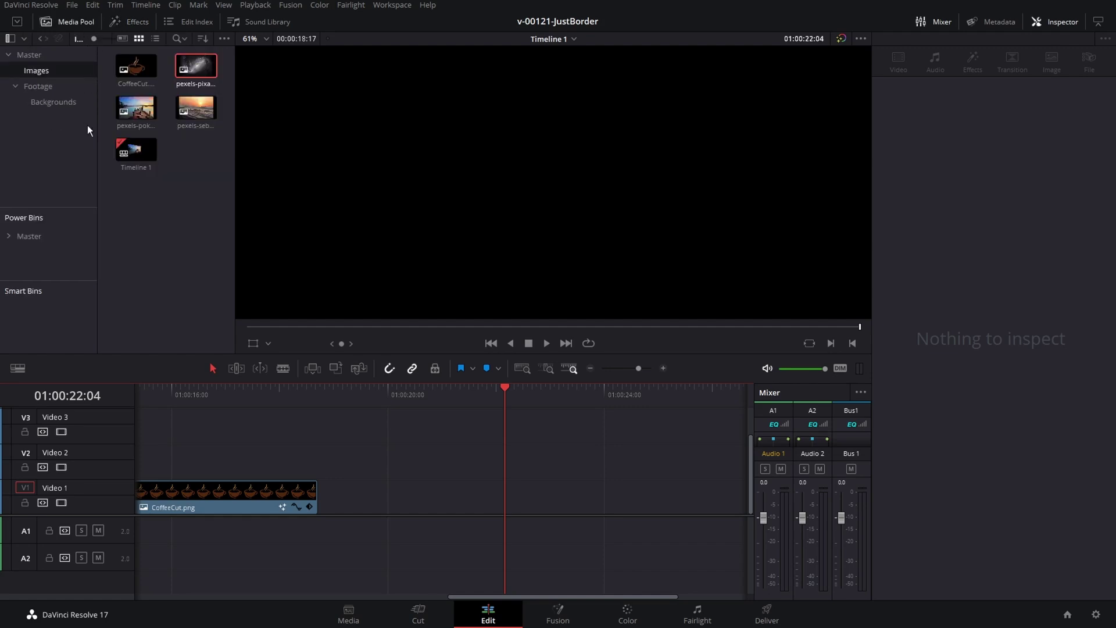
{"action": "left_click_drag", "start_coordinate": [182, 69], "coordinate": [494, 459]}
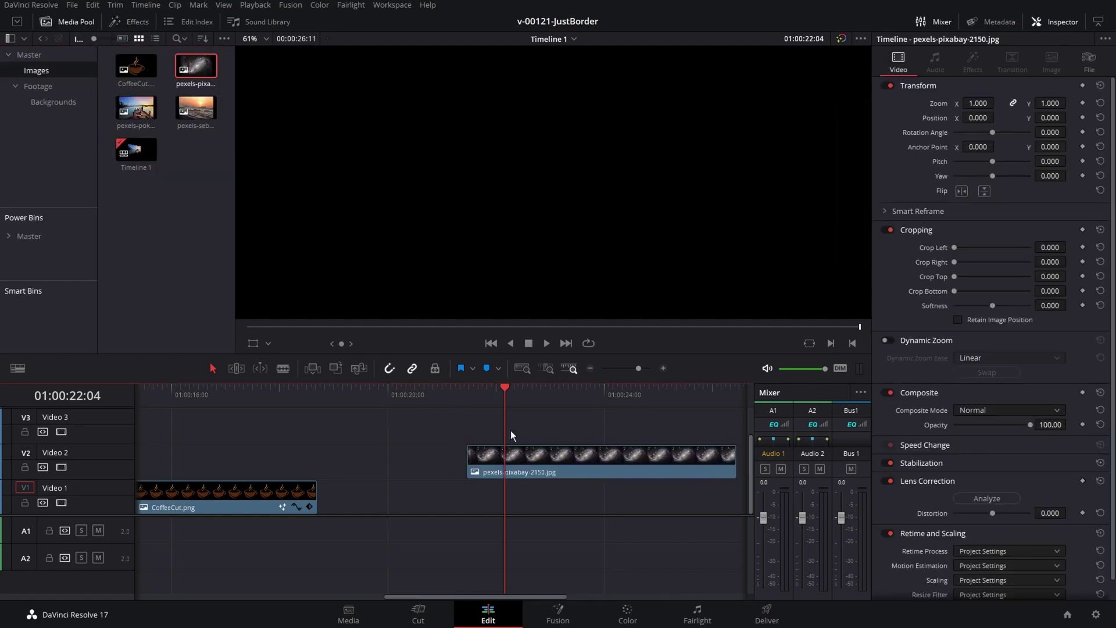
{"action": "left_click", "coordinate": [582, 457]}
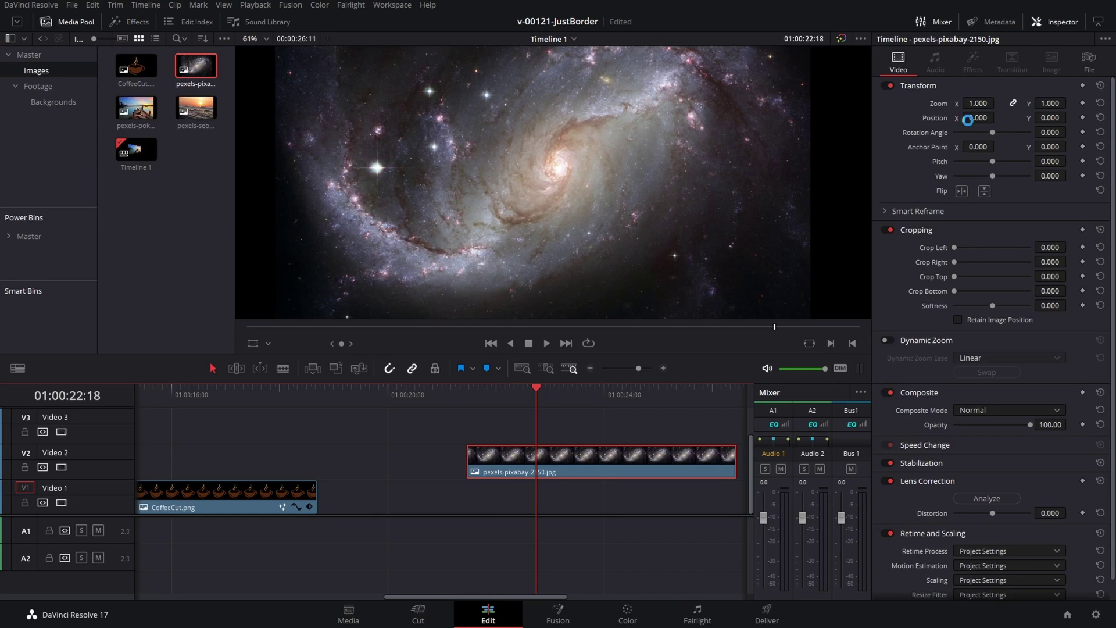
{"action": "left_click_drag", "start_coordinate": [983, 105], "coordinate": [887, 105]}
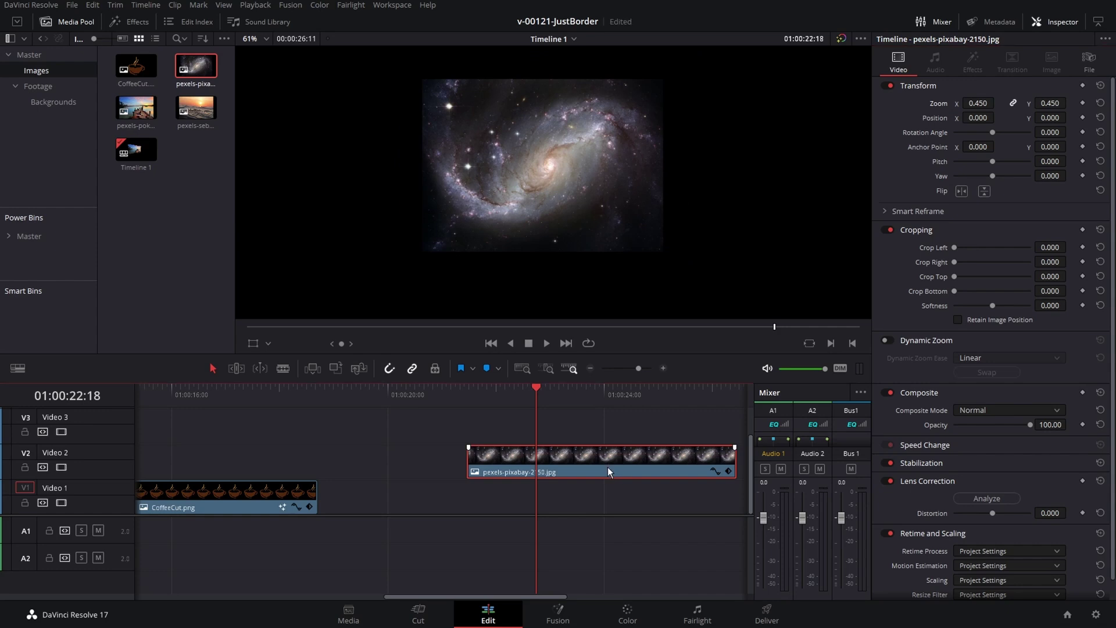
{"action": "left_click_drag", "start_coordinate": [608, 466], "coordinate": [607, 492]}
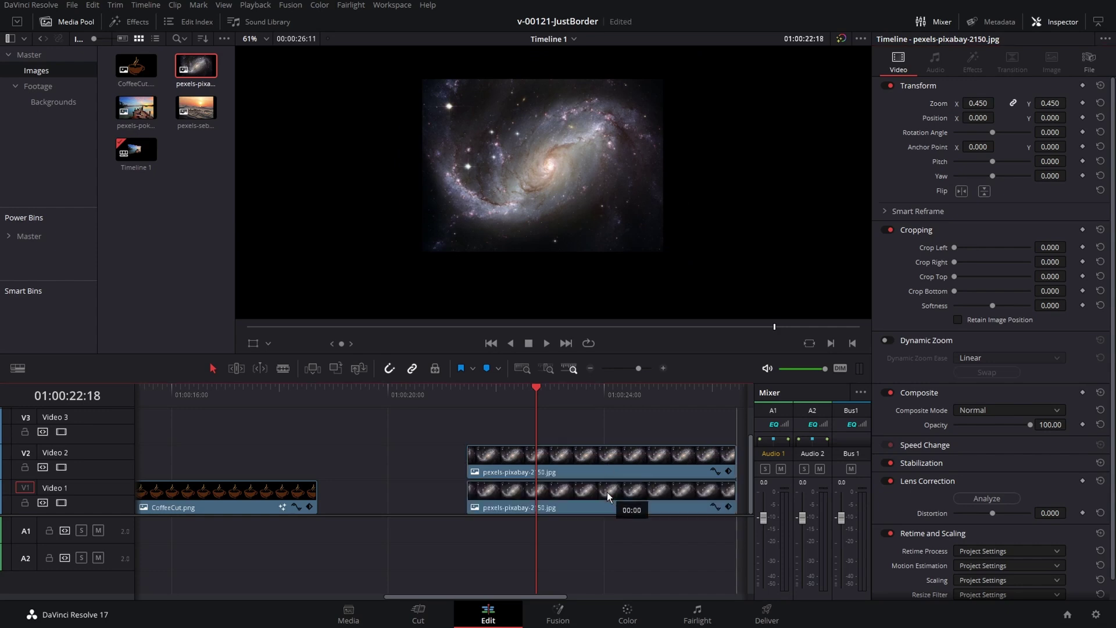
Apply the JustBorder effect to the galaxy clip on Video 2 and set its border size to 0.0194.
{"action": "left_click", "coordinate": [626, 464]}
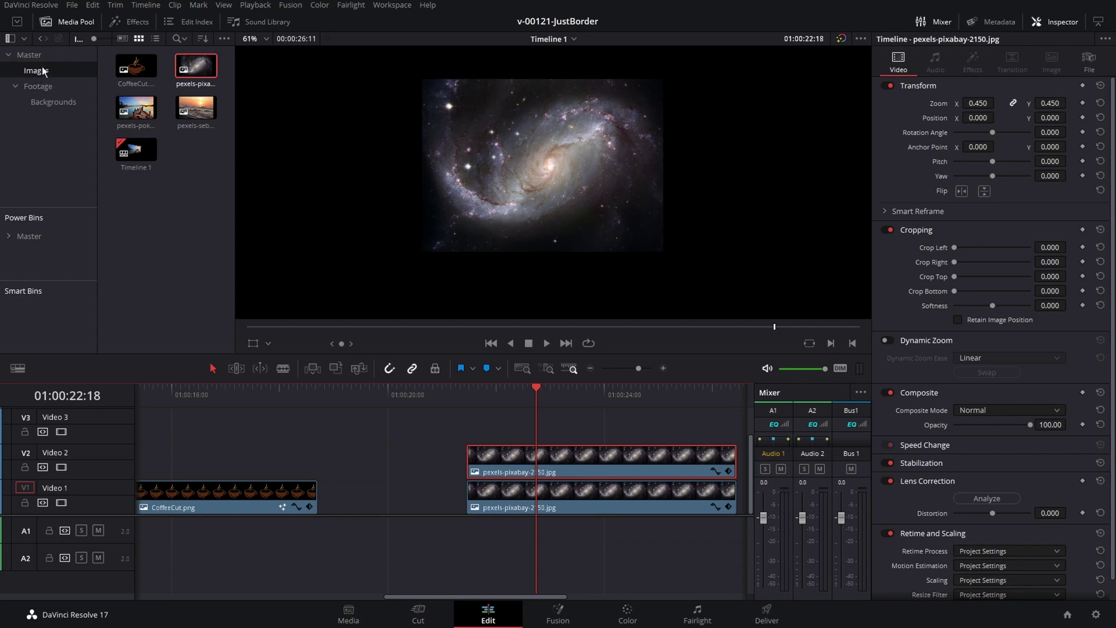
{"action": "left_click", "coordinate": [133, 22]}
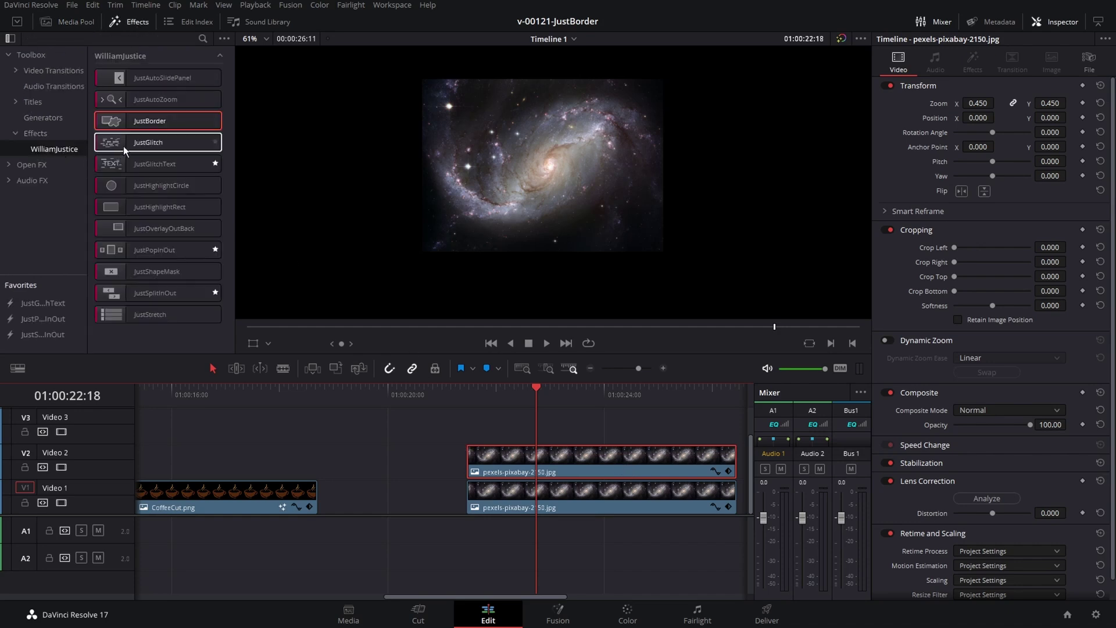
{"action": "left_click_drag", "start_coordinate": [138, 119], "coordinate": [548, 468]}
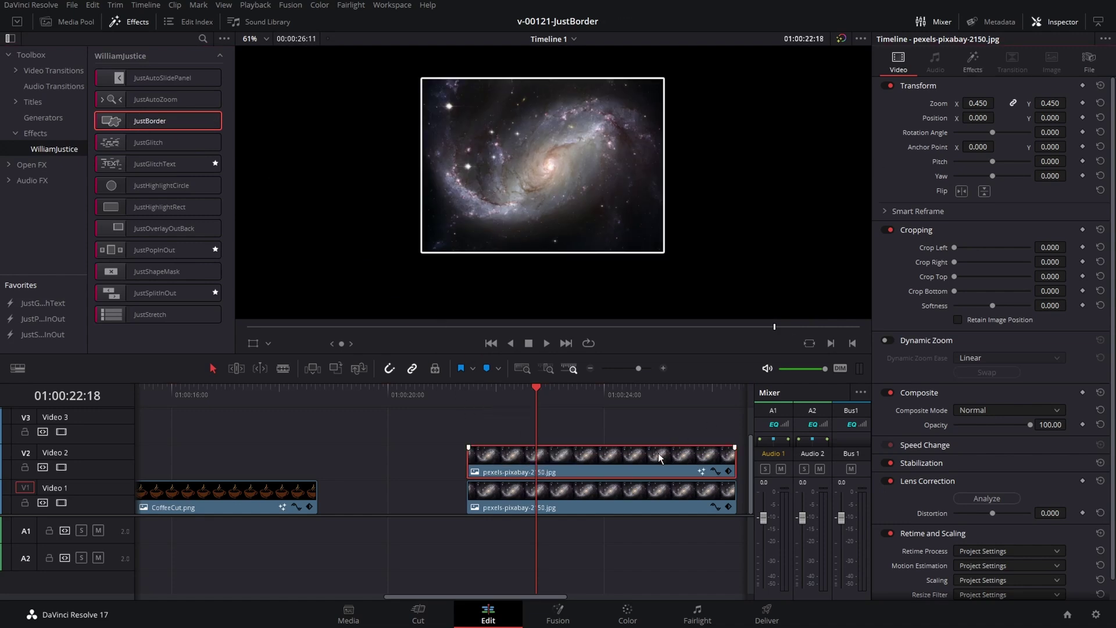
{"action": "left_click", "coordinate": [973, 68]}
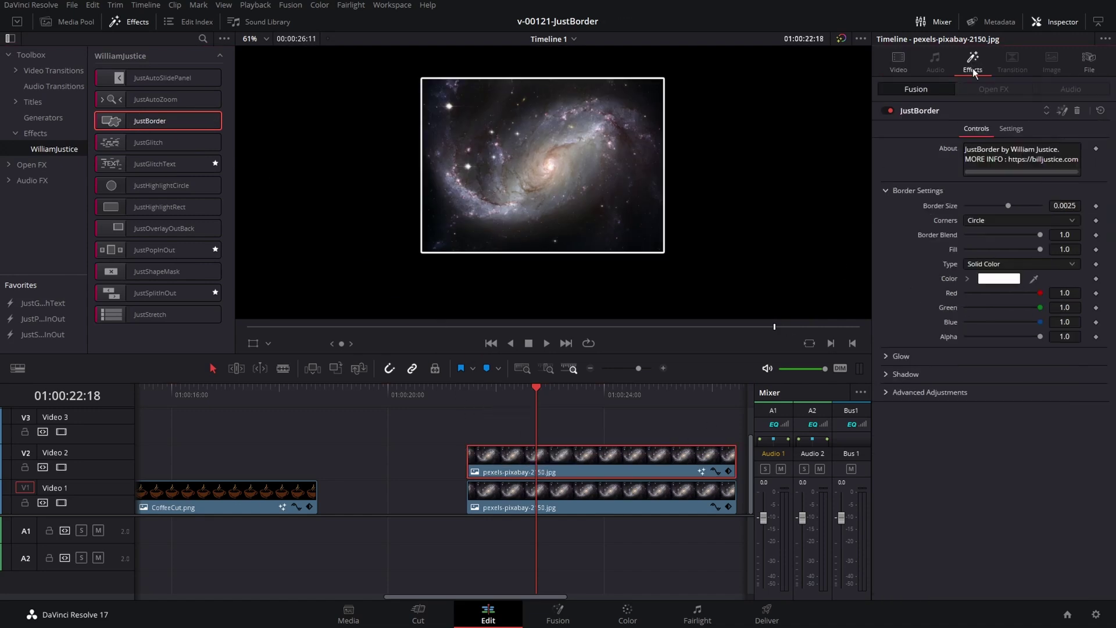
{"action": "left_click_drag", "start_coordinate": [1008, 206], "coordinate": [1039, 206]}
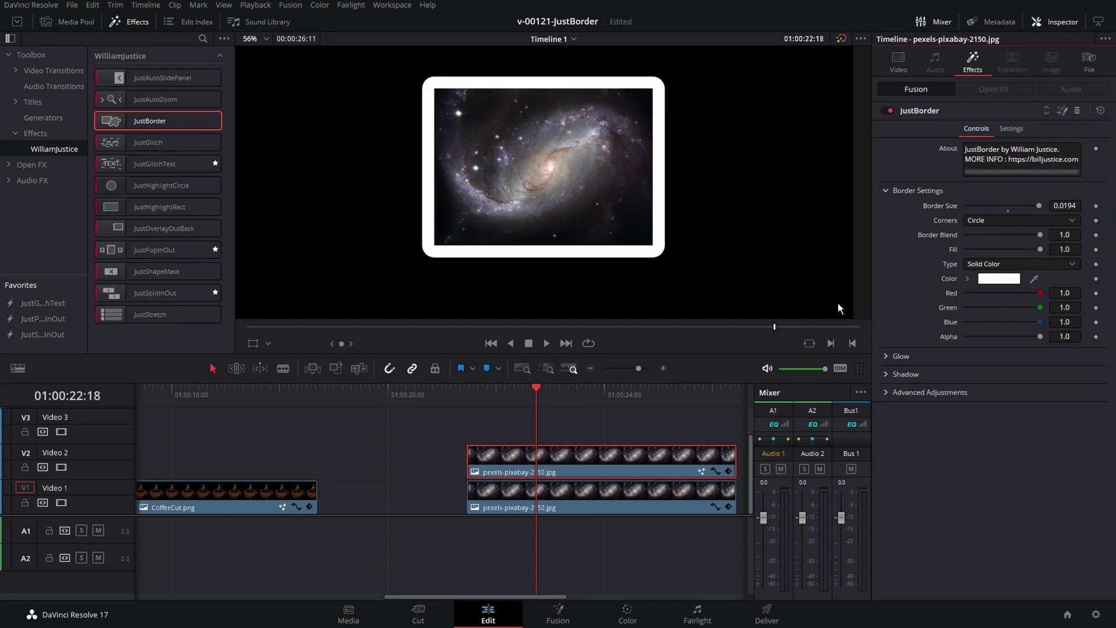
Place the Lines - 4967.mp4 clip from the Backgrounds bin on Video 3, directly above the galaxy clips.
{"action": "left_click", "coordinate": [901, 68]}
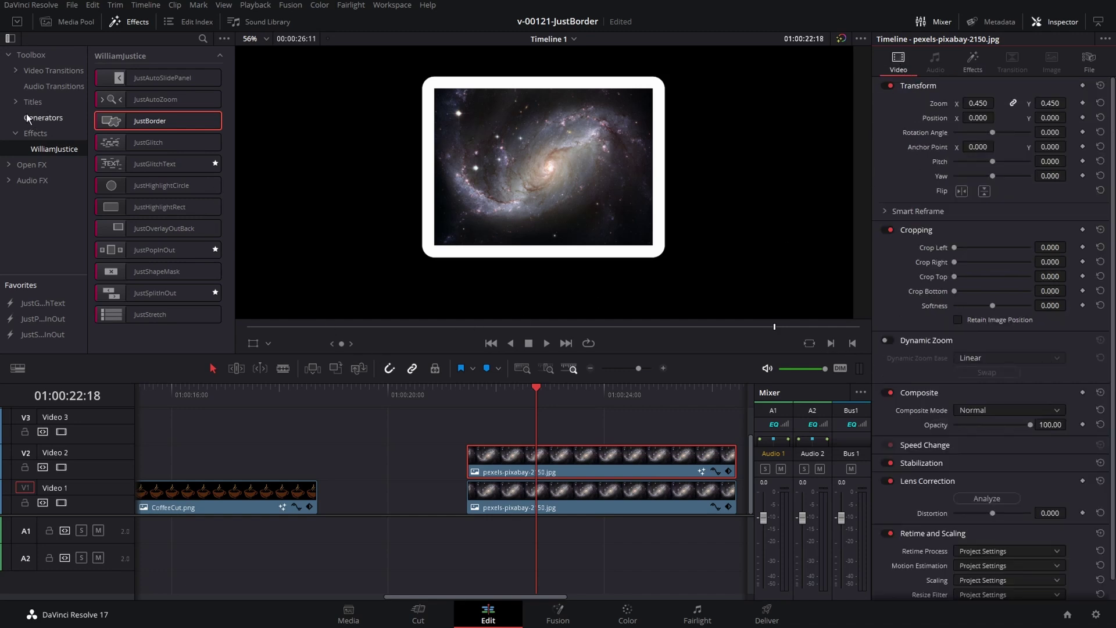
{"action": "left_click", "coordinate": [77, 22]}
{"action": "left_click", "coordinate": [51, 102]}
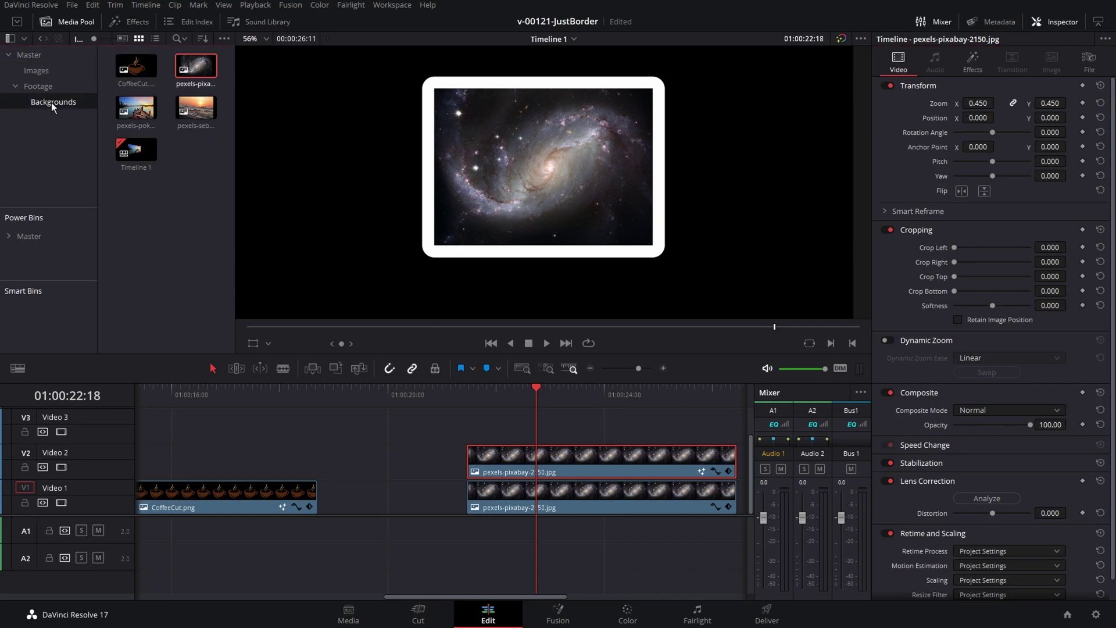
{"action": "left_click_drag", "start_coordinate": [130, 68], "coordinate": [538, 433]}
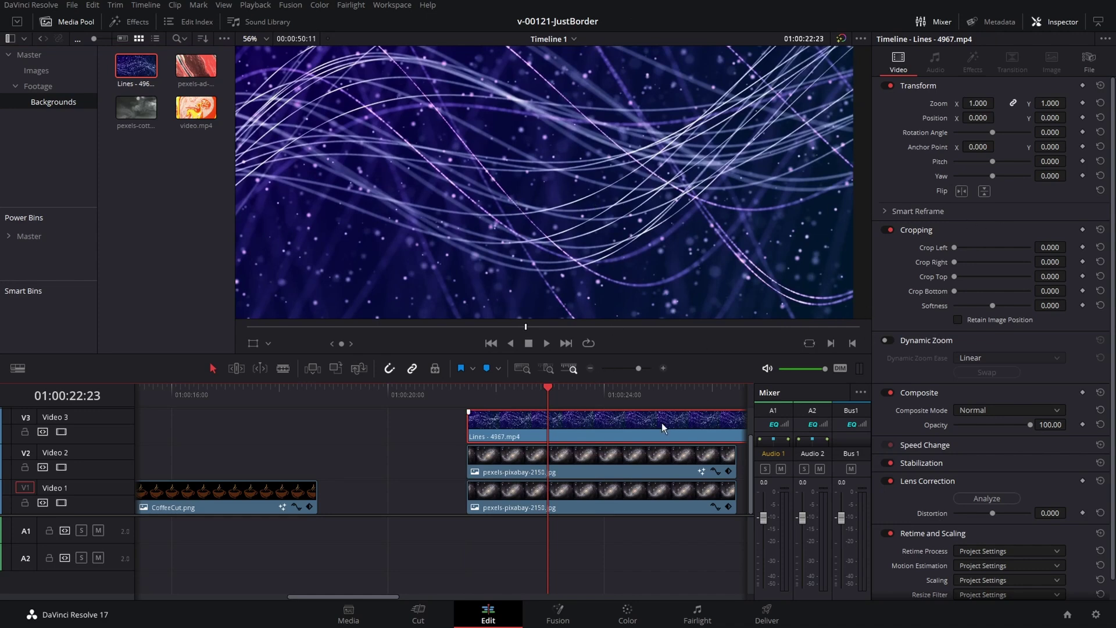
Set the composite mode of the Lines clip on Video 3 to Foreground.
{"action": "scroll", "coordinate": [982, 384], "scroll_direction": "down", "scroll_amount": 1}
{"action": "left_click", "coordinate": [988, 390]}
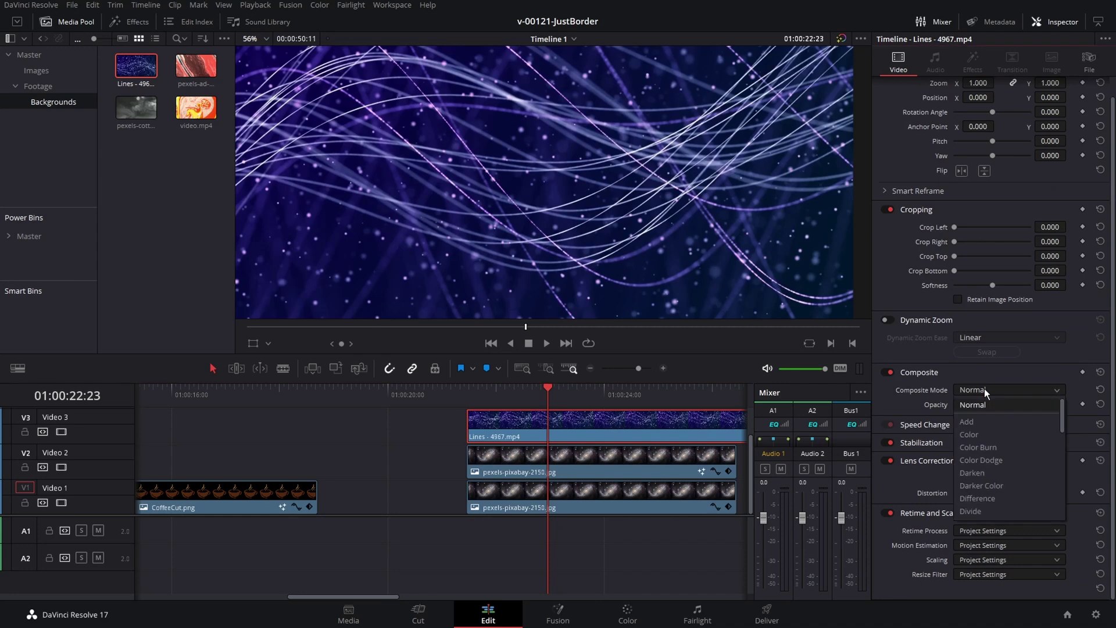
{"action": "scroll", "coordinate": [995, 455], "scroll_direction": "up", "scroll_amount": 5}
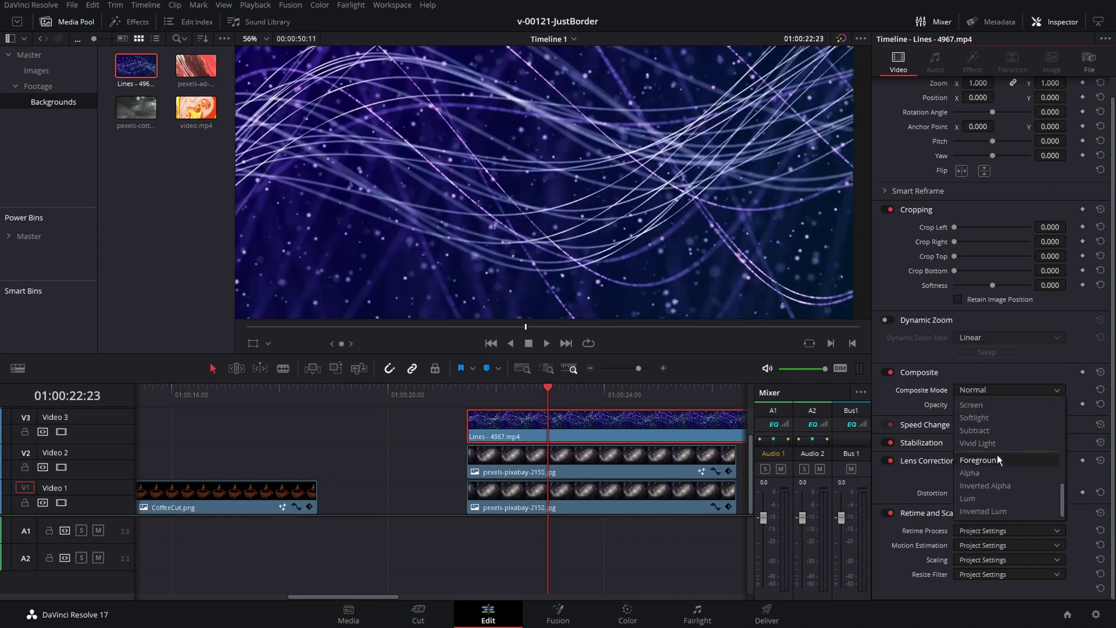
{"action": "left_click", "coordinate": [996, 456]}
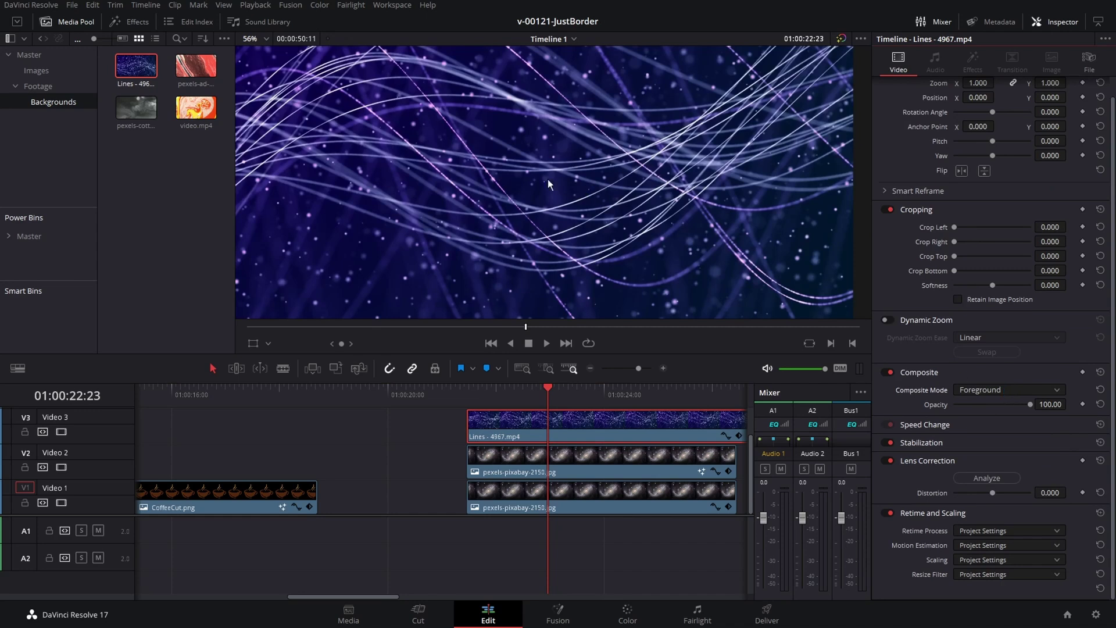
Set the composite mode of the galaxy clip on Video 2 to Alpha.
{"action": "left_click", "coordinate": [567, 465]}
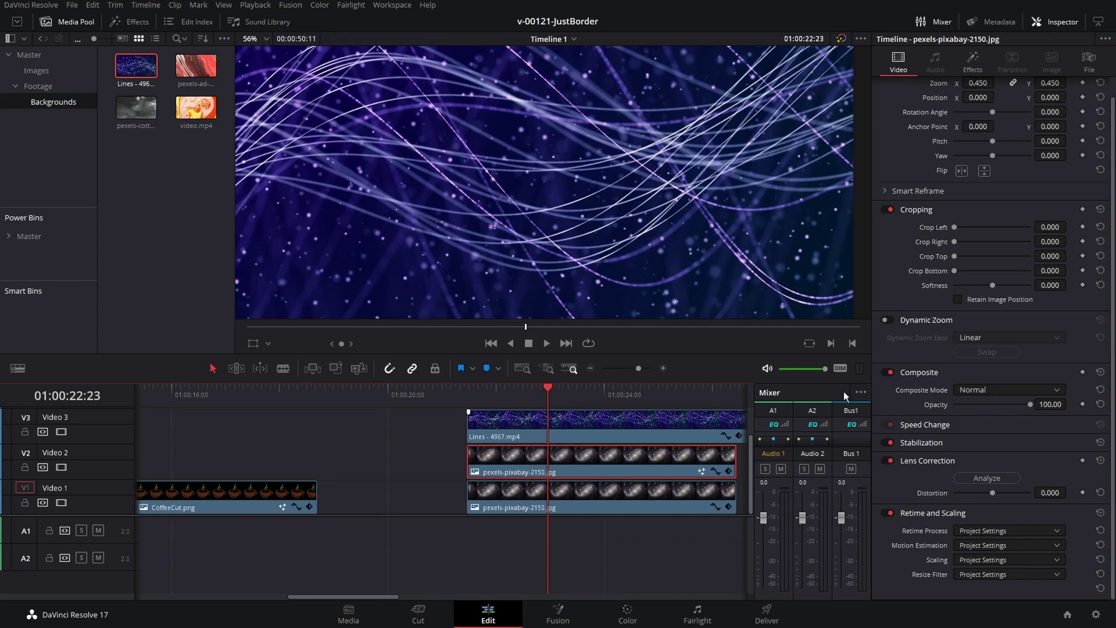
{"action": "left_click", "coordinate": [996, 397]}
{"action": "scroll", "coordinate": [997, 430], "scroll_direction": "down", "scroll_amount": 5}
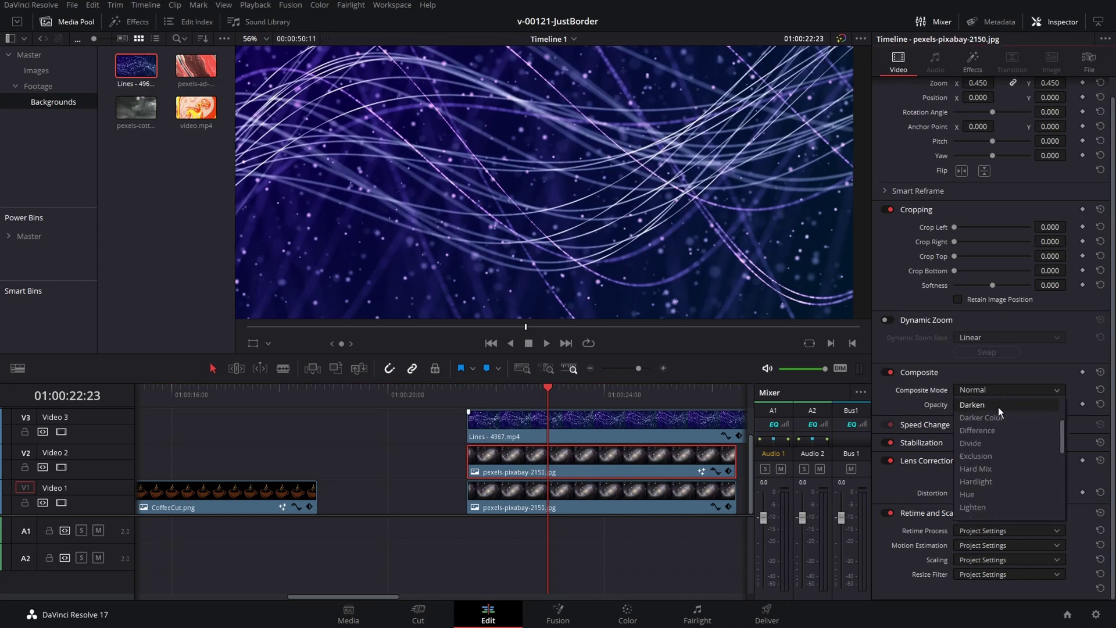
{"action": "left_click", "coordinate": [969, 473]}
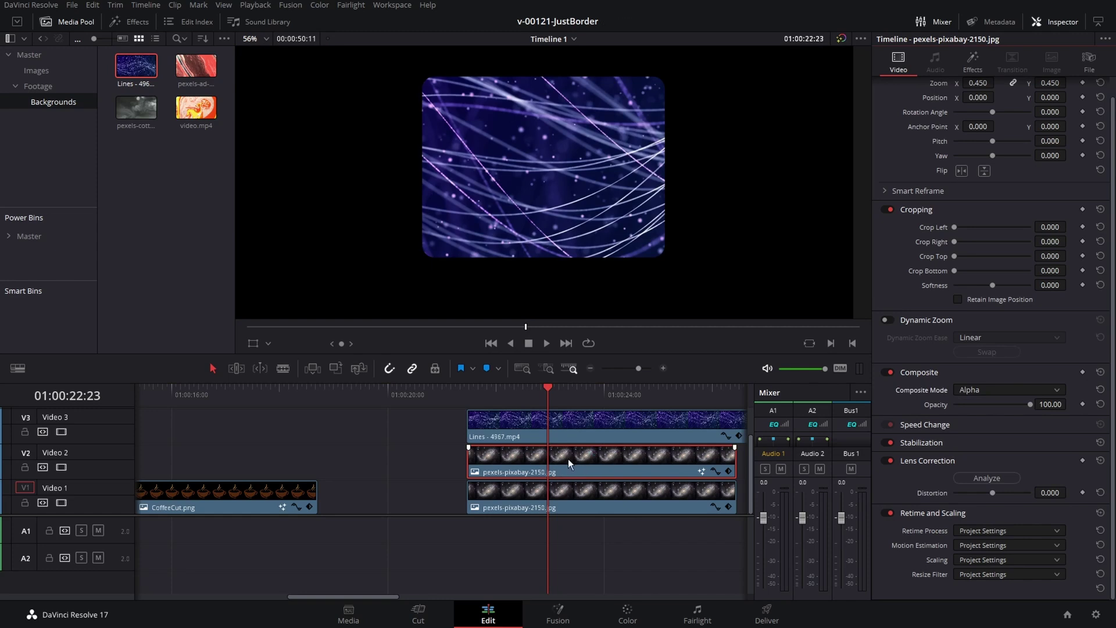
Set the JustBorder Fill of the galaxy clip on Video 2 to 0.0.
{"action": "left_click", "coordinate": [596, 431]}
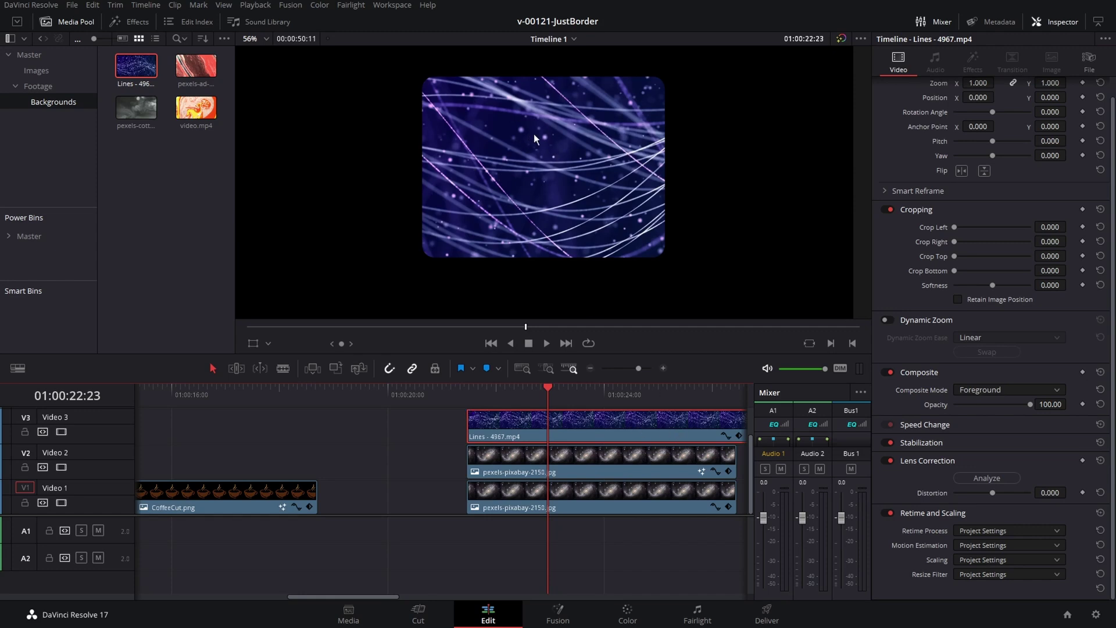
{"action": "left_click", "coordinate": [608, 463]}
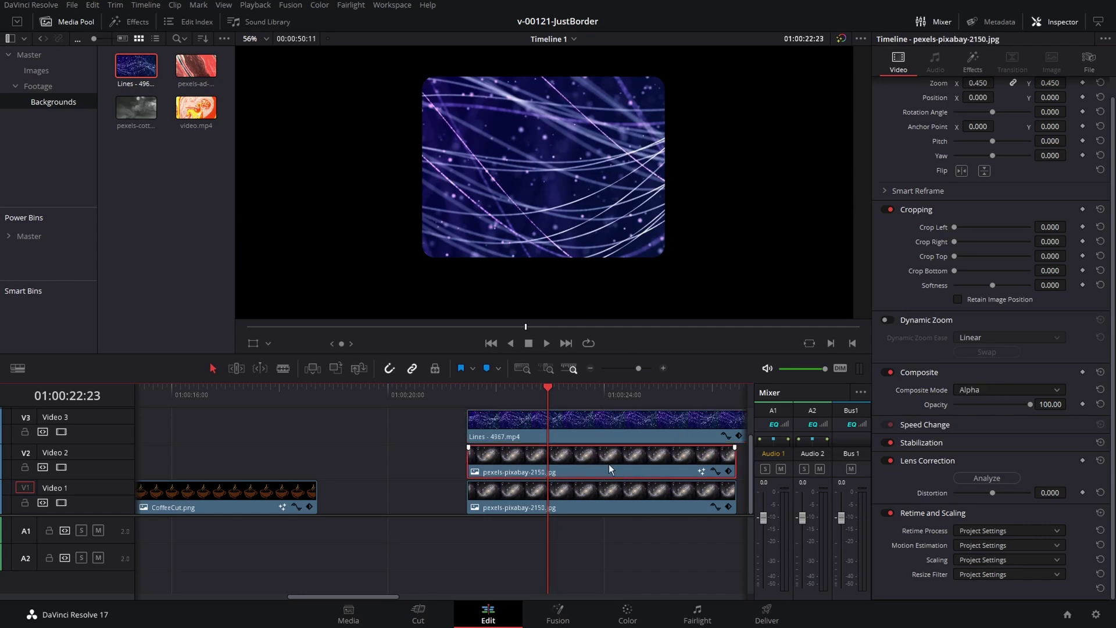
{"action": "left_click", "coordinate": [971, 62]}
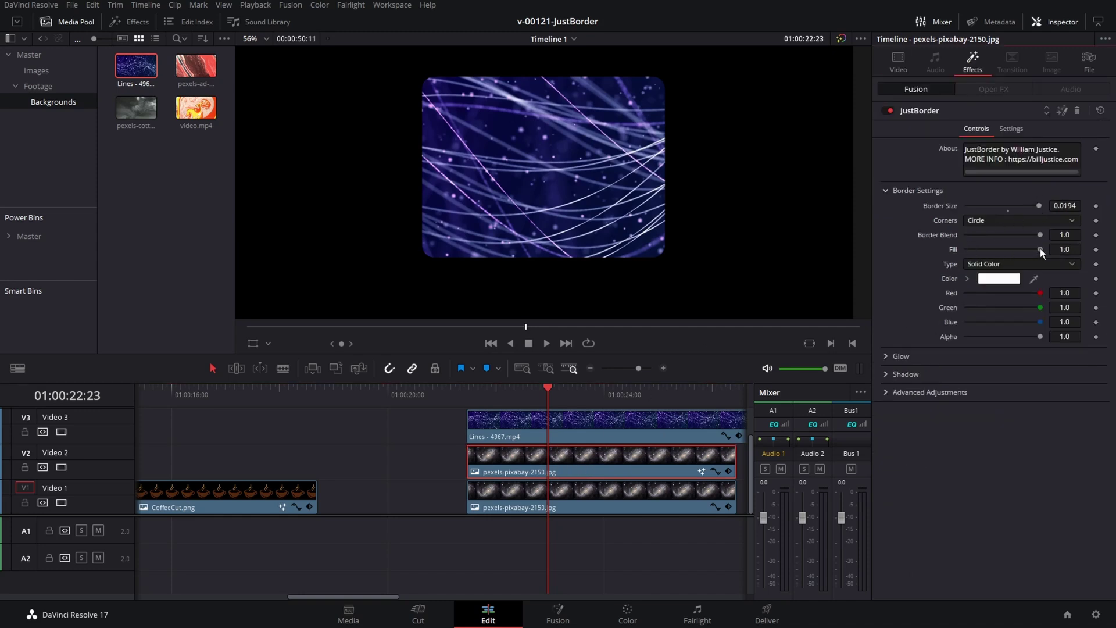
{"action": "left_click_drag", "start_coordinate": [1041, 251], "coordinate": [947, 262]}
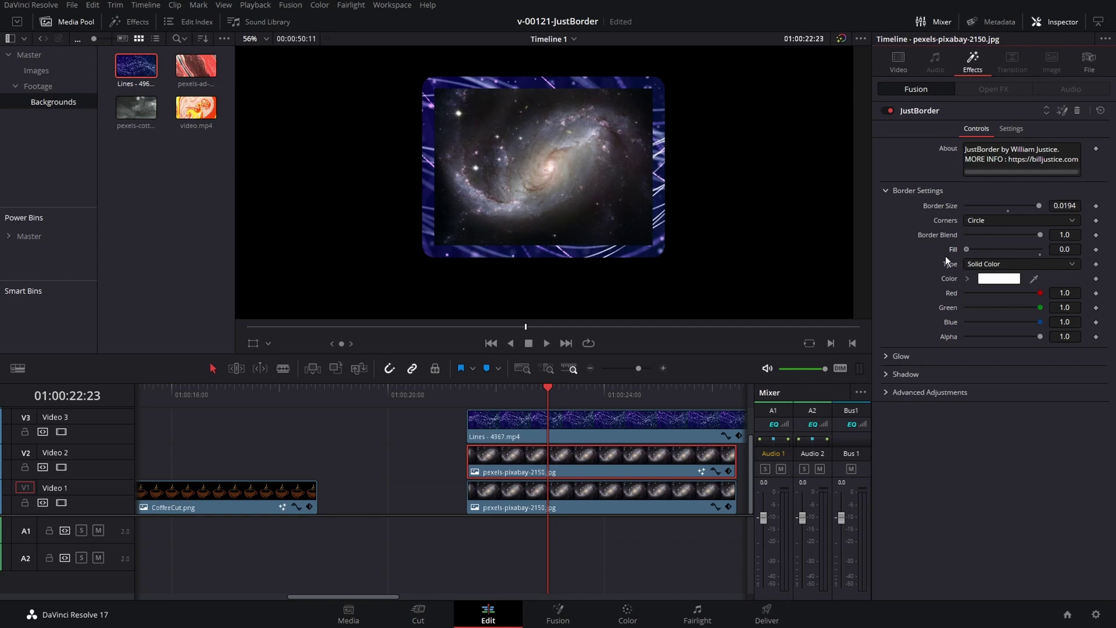
Toggle the galaxy clip on Video 1 off and on, and preview the layered border from 01:00:21:20.
{"action": "left_click", "coordinate": [599, 493]}
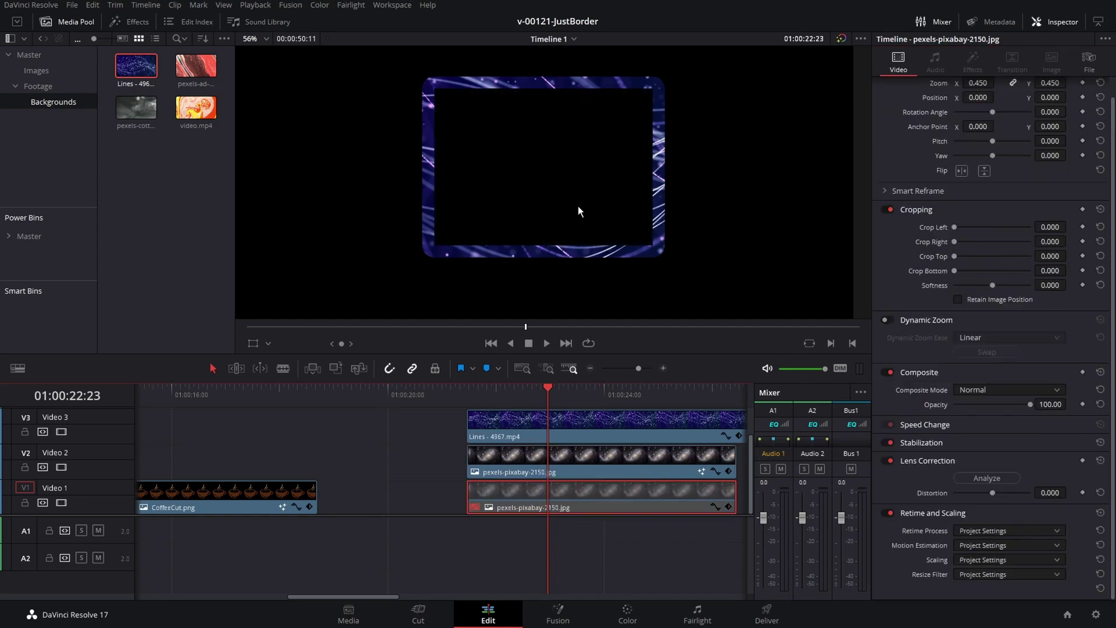
{"action": "key", "text": "d"}
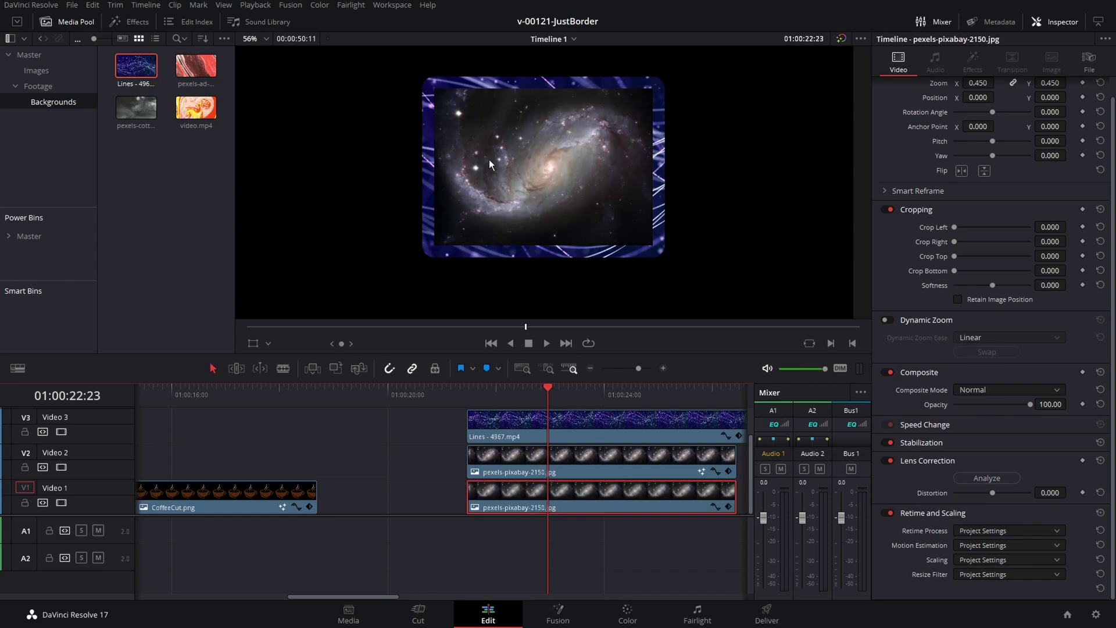
{"action": "left_click", "coordinate": [486, 388]}
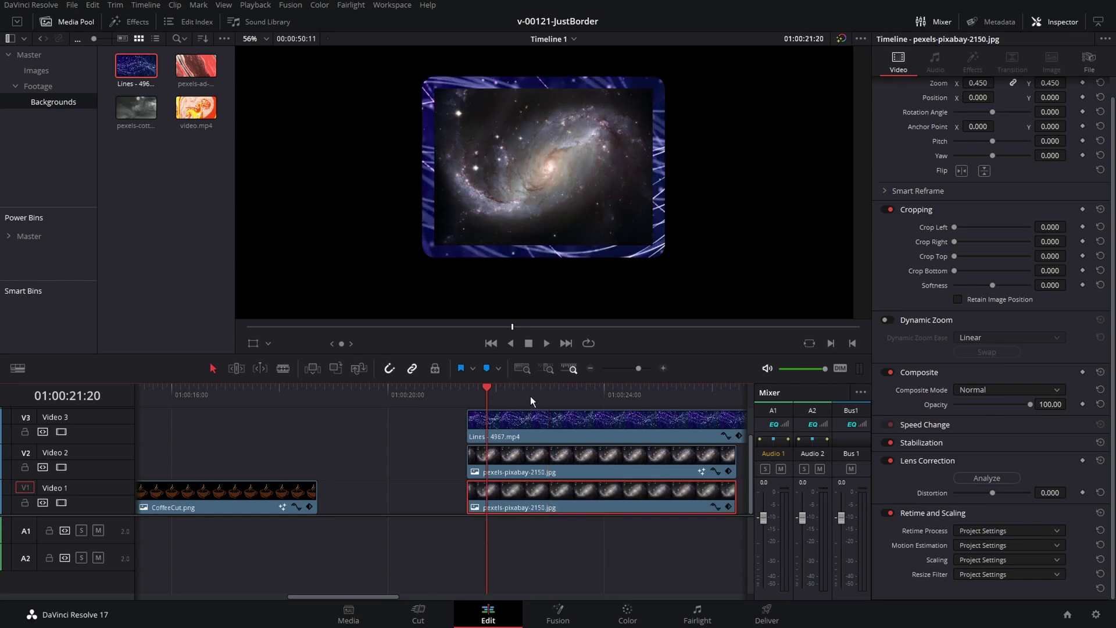
{"action": "key", "text": "space"}
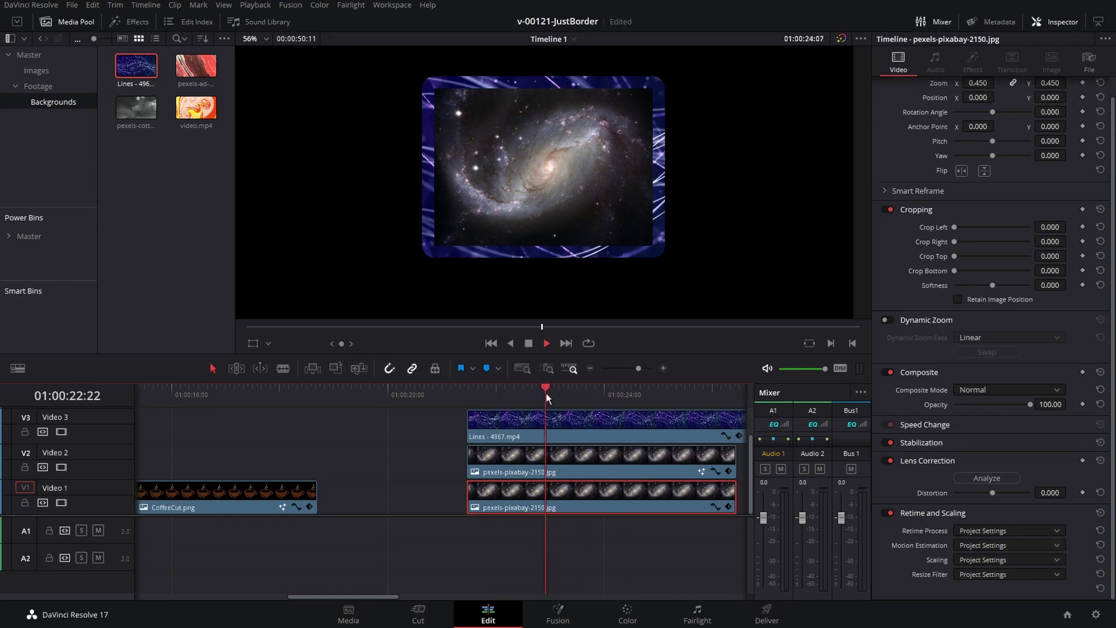
{"action": "key", "text": "space"}
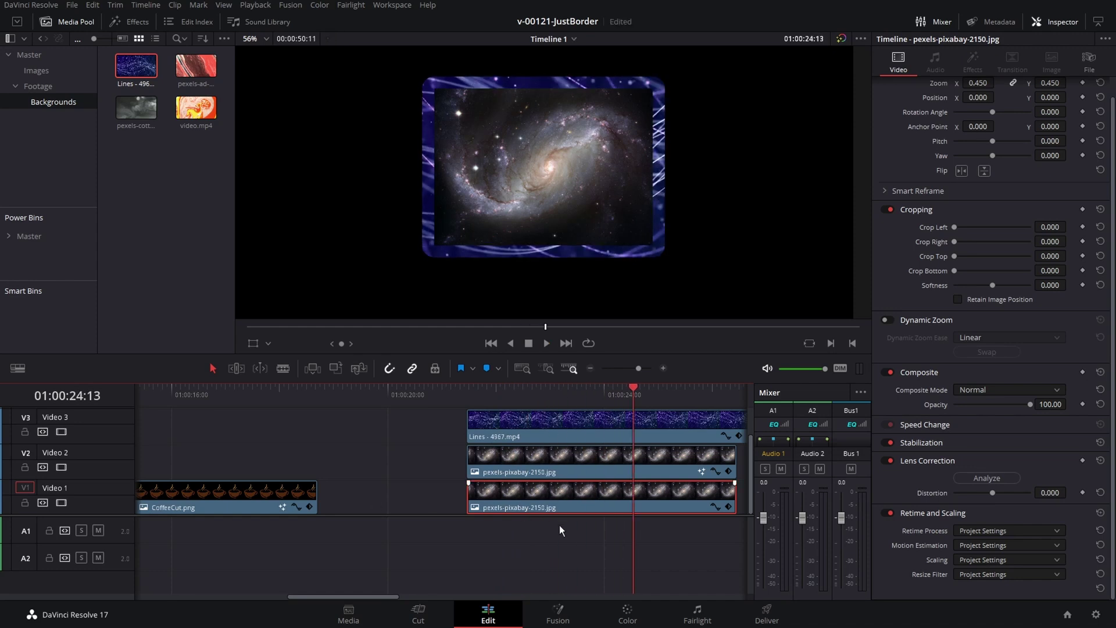
Switch to an empty Fusion composition and add a Background node feeding the media output.
{"action": "scroll", "coordinate": [561, 530], "scroll_direction": "right", "scroll_amount": 5}
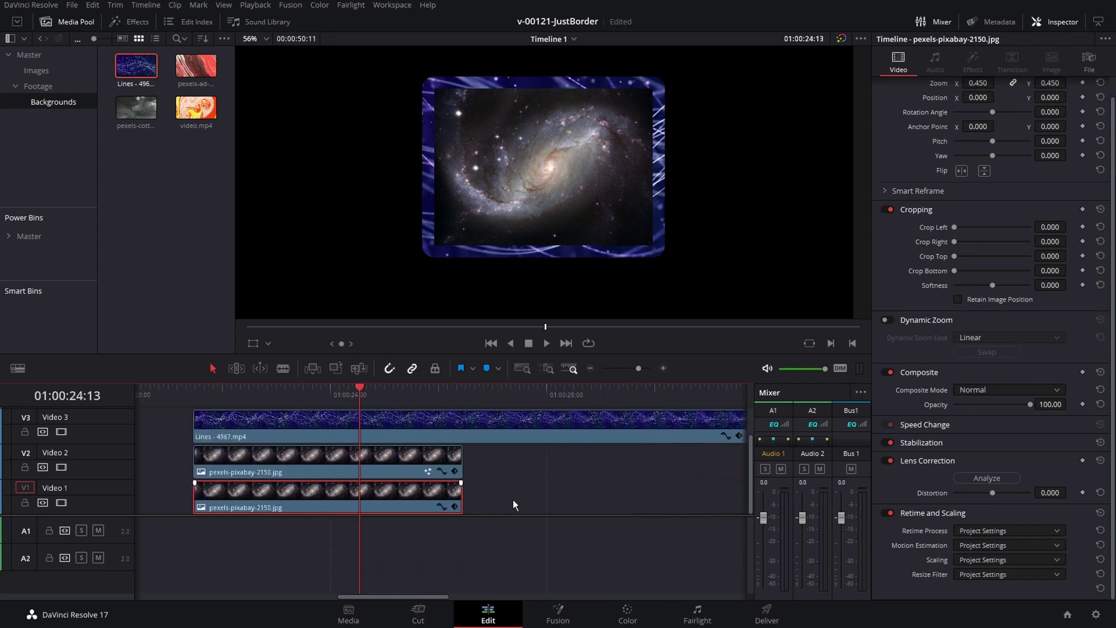
{"action": "key", "text": "shift+5"}
{"action": "left_click_drag", "start_coordinate": [110, 348], "coordinate": [548, 469]}
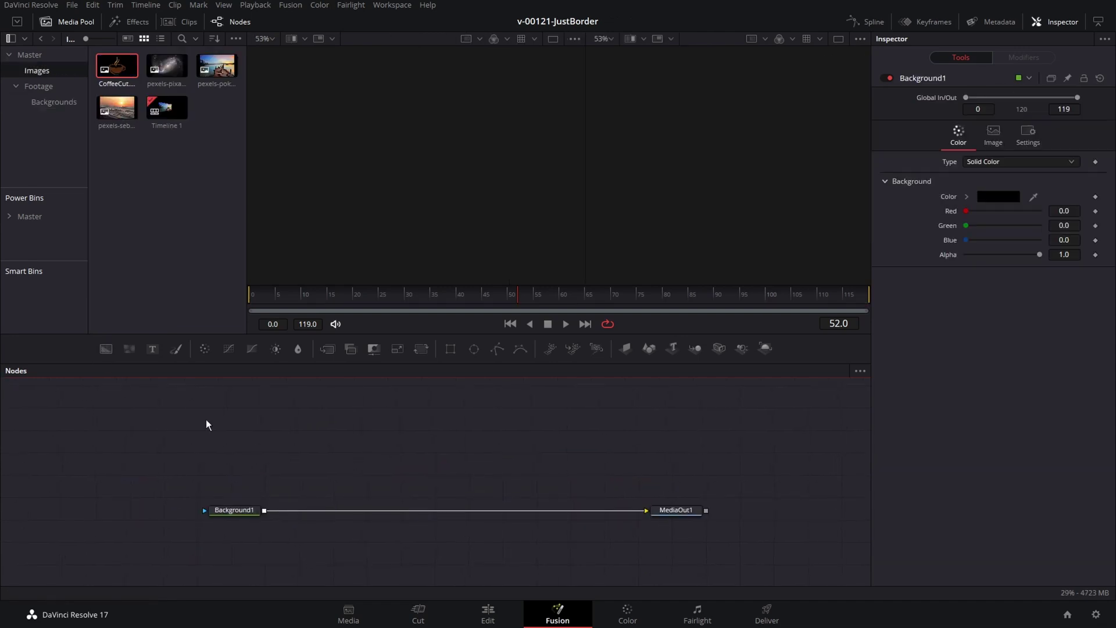
Merge CoffeeCut.png over the background and show the merge result in a single viewer.
{"action": "left_click_drag", "start_coordinate": [117, 71], "coordinate": [391, 415]}
{"action": "left_click_drag", "start_coordinate": [279, 488], "coordinate": [719, 168]}
{"action": "left_click", "coordinate": [303, 419]}
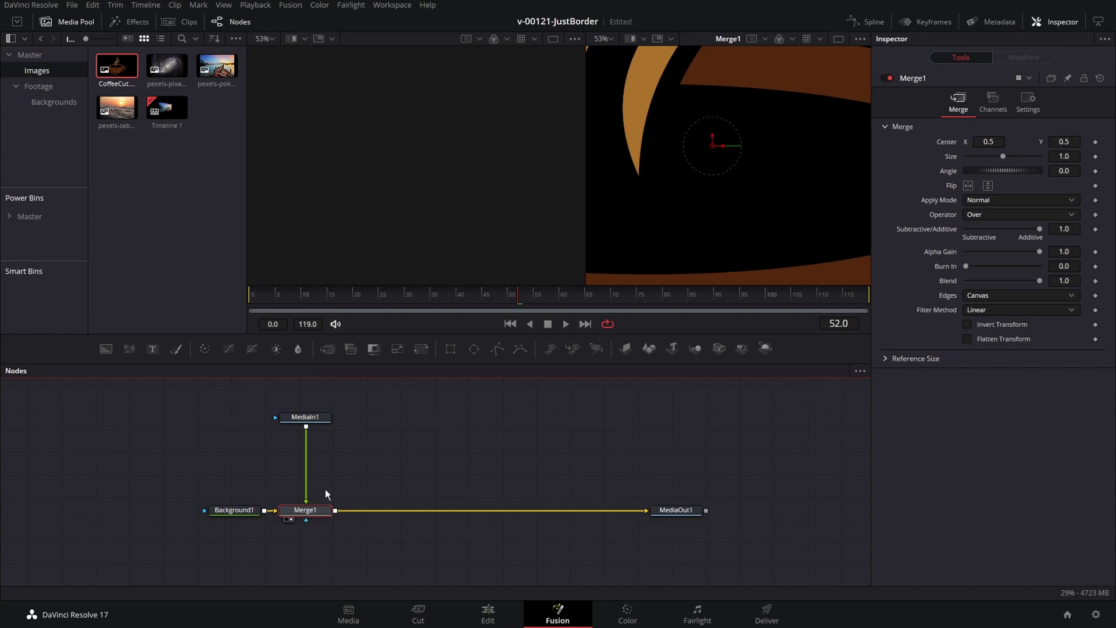
{"action": "left_click", "coordinate": [839, 39]}
Insert a Transform node between the coffee cup image and the merge, and set its Size to 0.19.
{"action": "left_click_drag", "start_coordinate": [326, 417], "coordinate": [345, 438]}
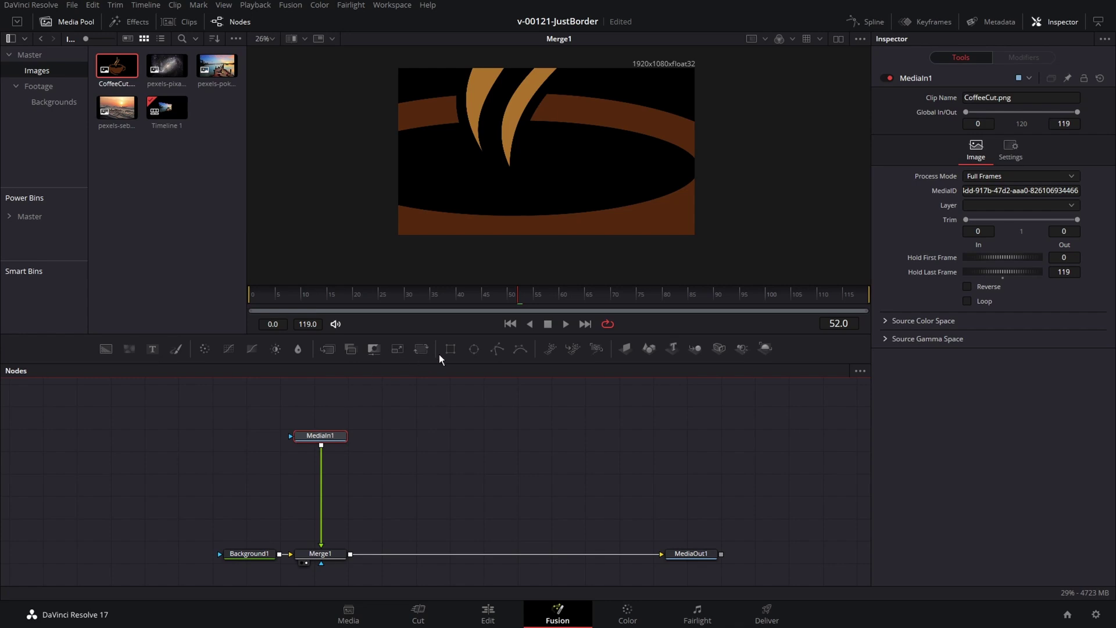
{"action": "left_click", "coordinate": [423, 348]}
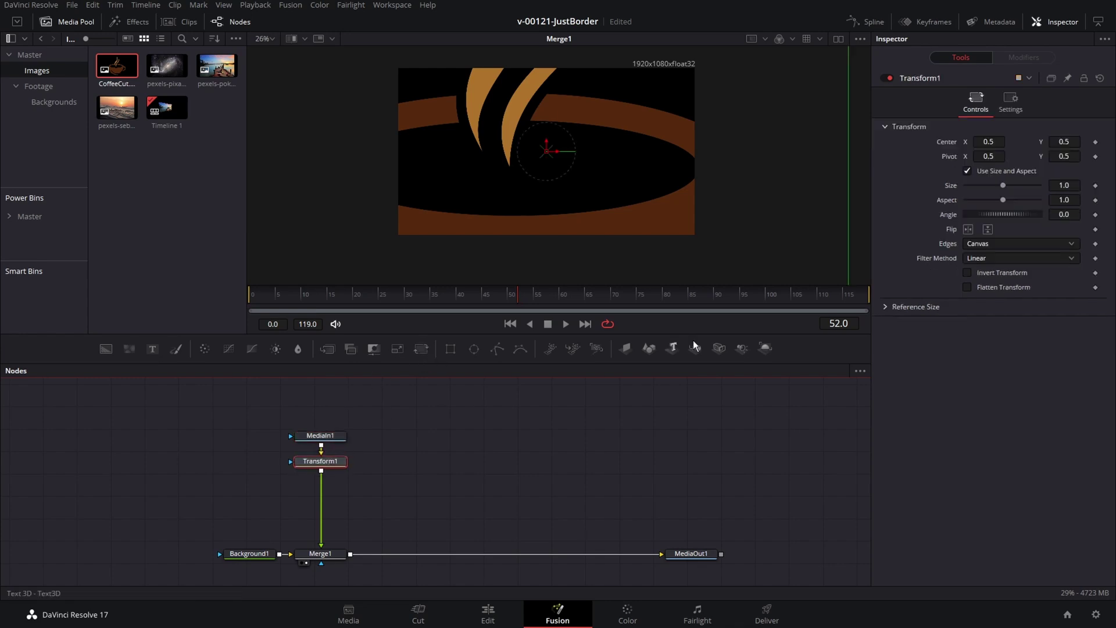
{"action": "left_click_drag", "start_coordinate": [1003, 186], "coordinate": [971, 183]}
{"action": "scroll", "coordinate": [719, 218], "scroll_direction": "up", "scroll_amount": 3}
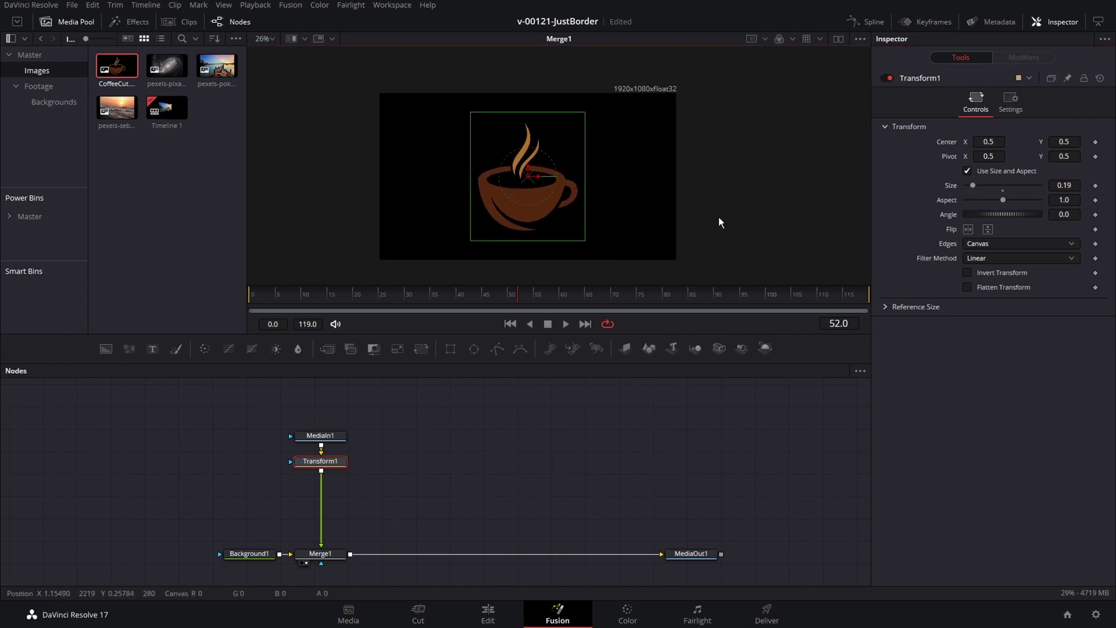
{"action": "scroll", "coordinate": [688, 211], "scroll_direction": "down", "scroll_amount": 3}
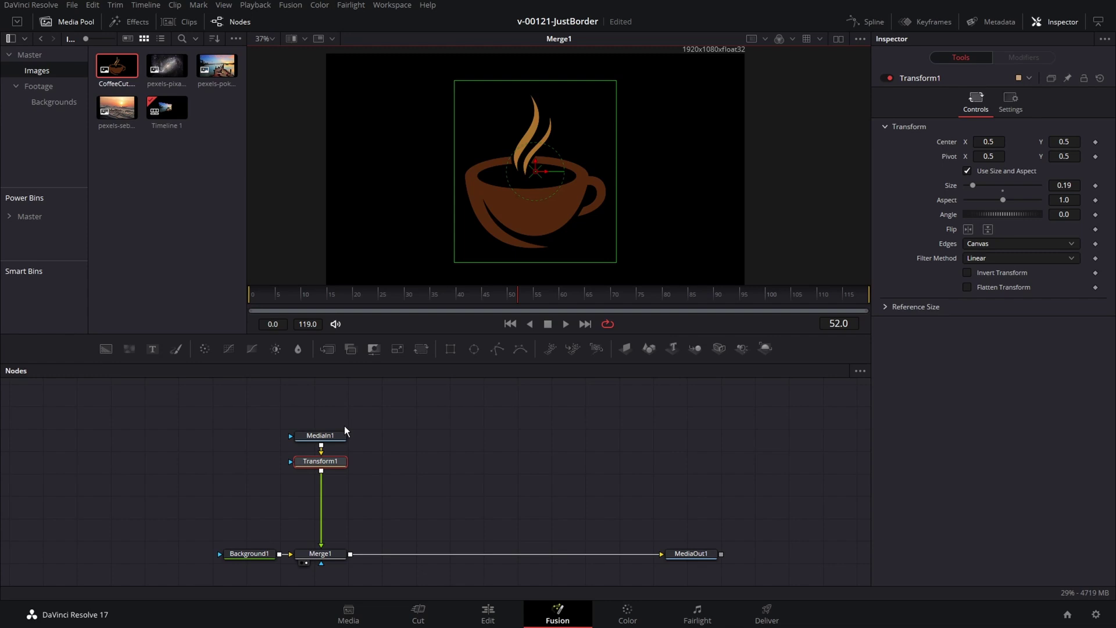
Add an Erode / Dilate node and connect the Transform node's output to its input.
{"action": "left_click_drag", "start_coordinate": [344, 431], "coordinate": [344, 407]}
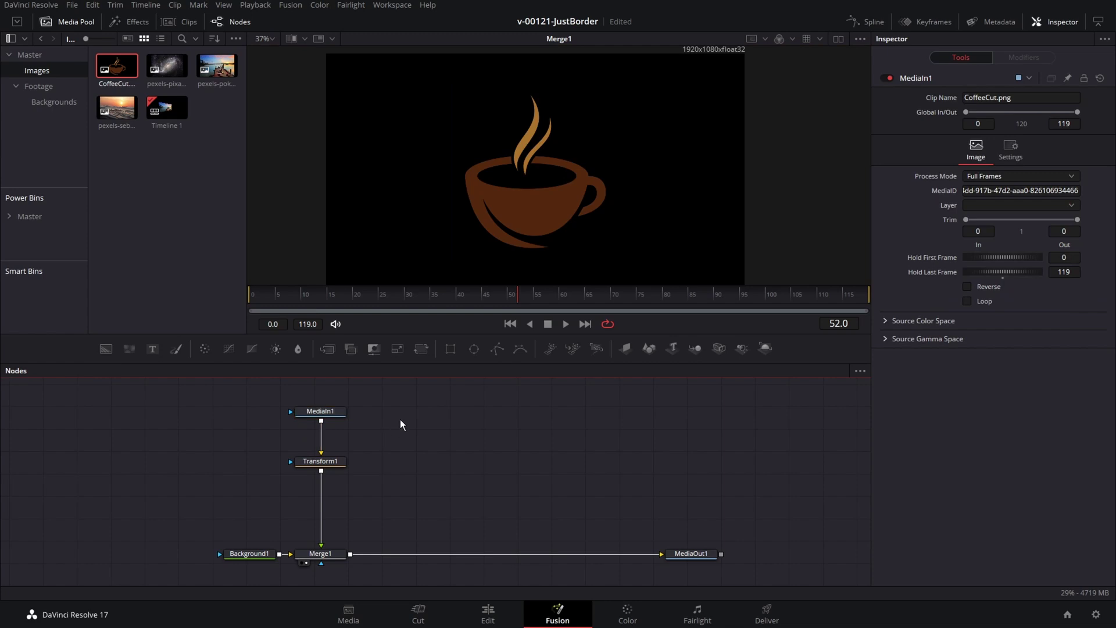
{"action": "key", "text": "shift+space"}
{"action": "type", "text": "ero"}
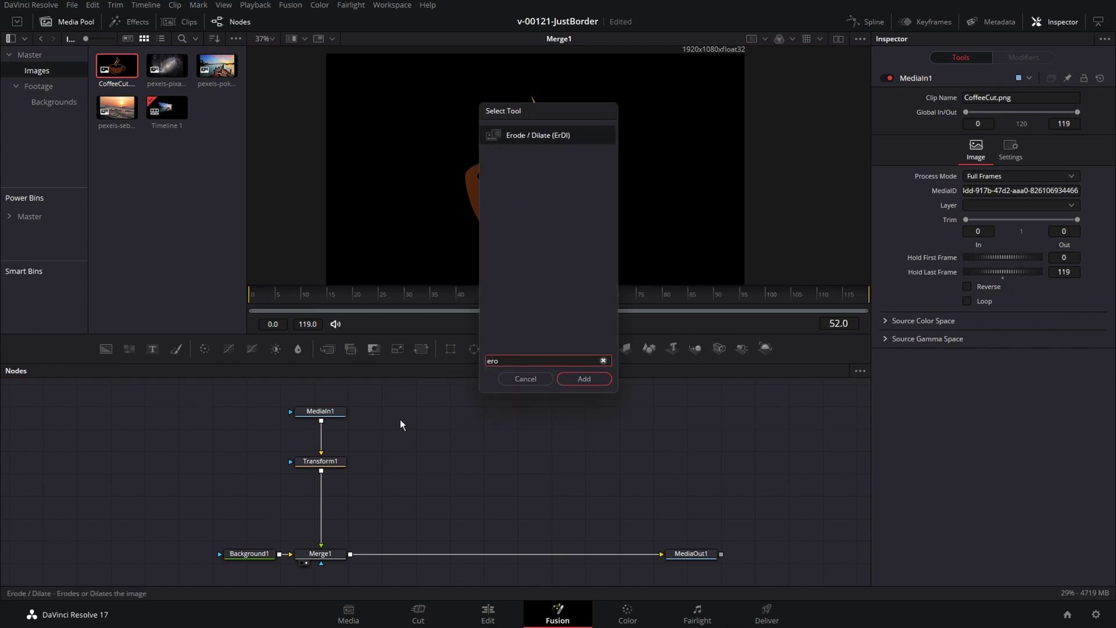
{"action": "key", "text": "Return"}
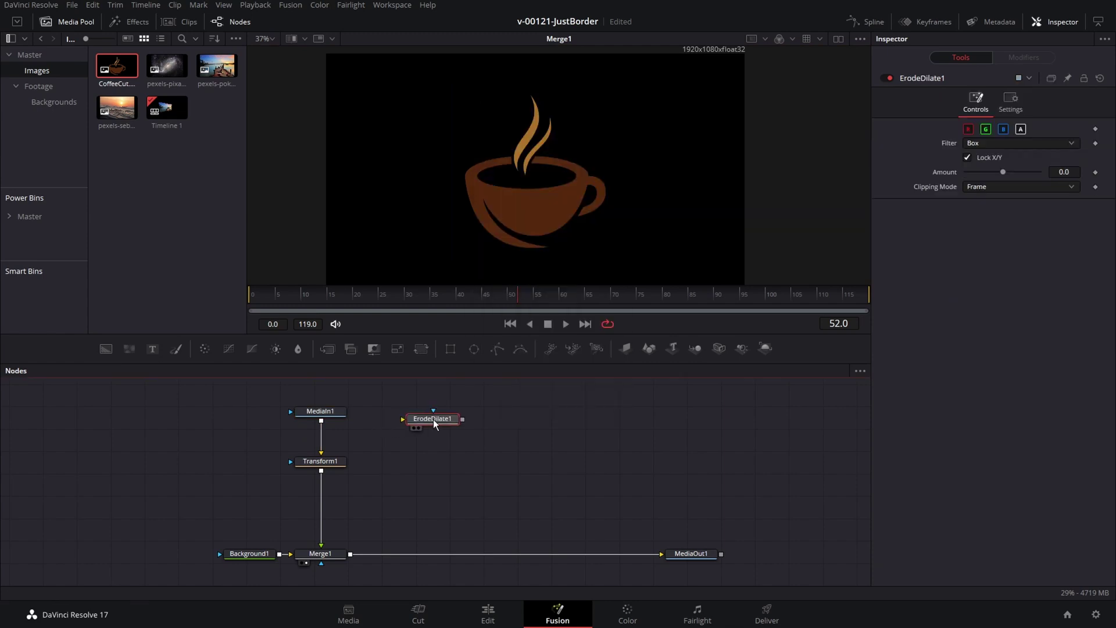
{"action": "left_click_drag", "start_coordinate": [321, 470], "coordinate": [466, 424]}
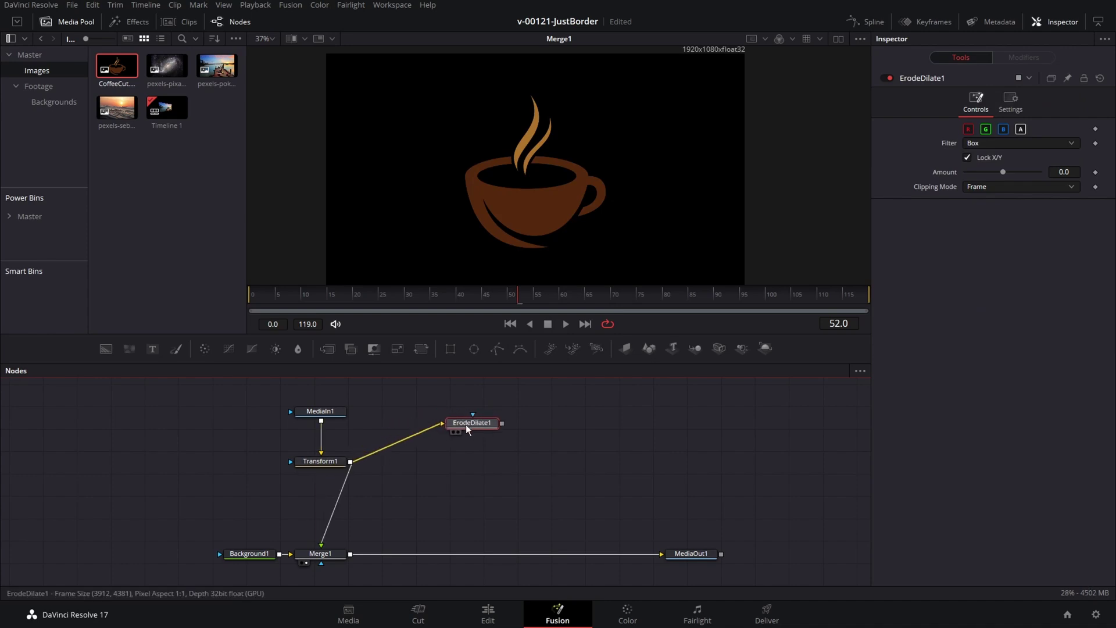
Use two viewers to show the Transform node's output beside the Erode / Dilate node's output.
{"action": "left_click", "coordinate": [838, 38]}
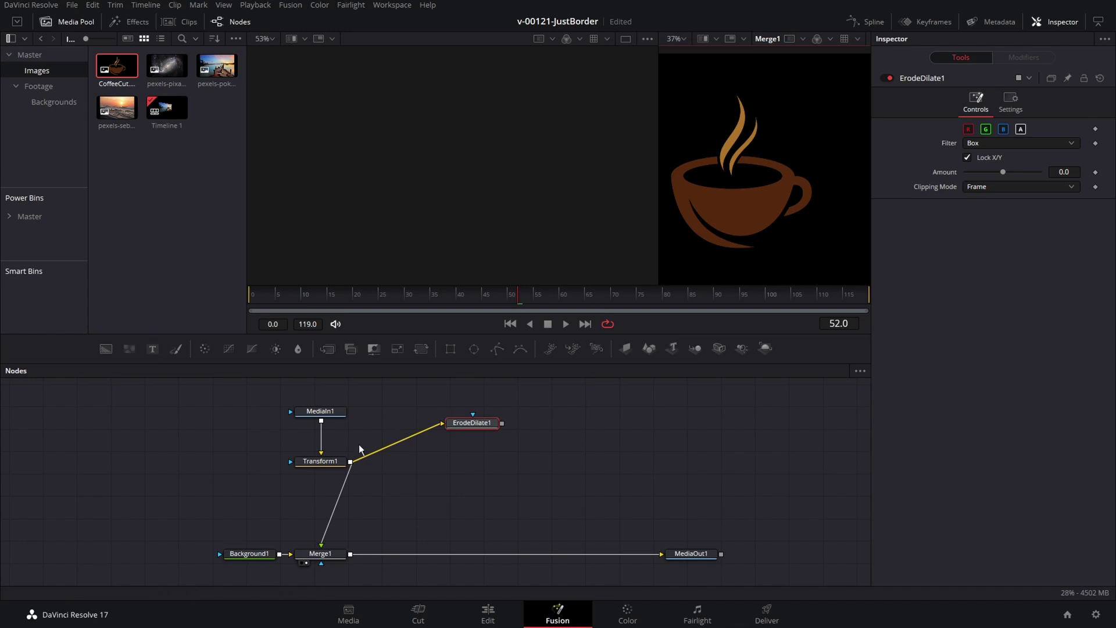
{"action": "left_click", "coordinate": [335, 459]}
{"action": "key", "text": "1"}
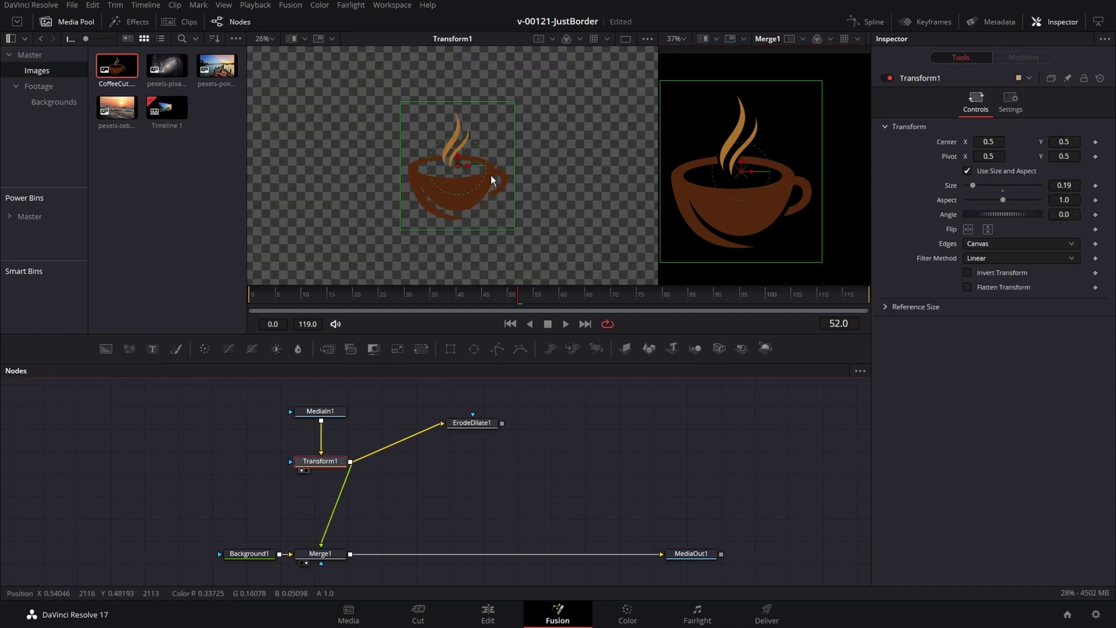
{"action": "left_click_drag", "start_coordinate": [474, 425], "coordinate": [646, 201]}
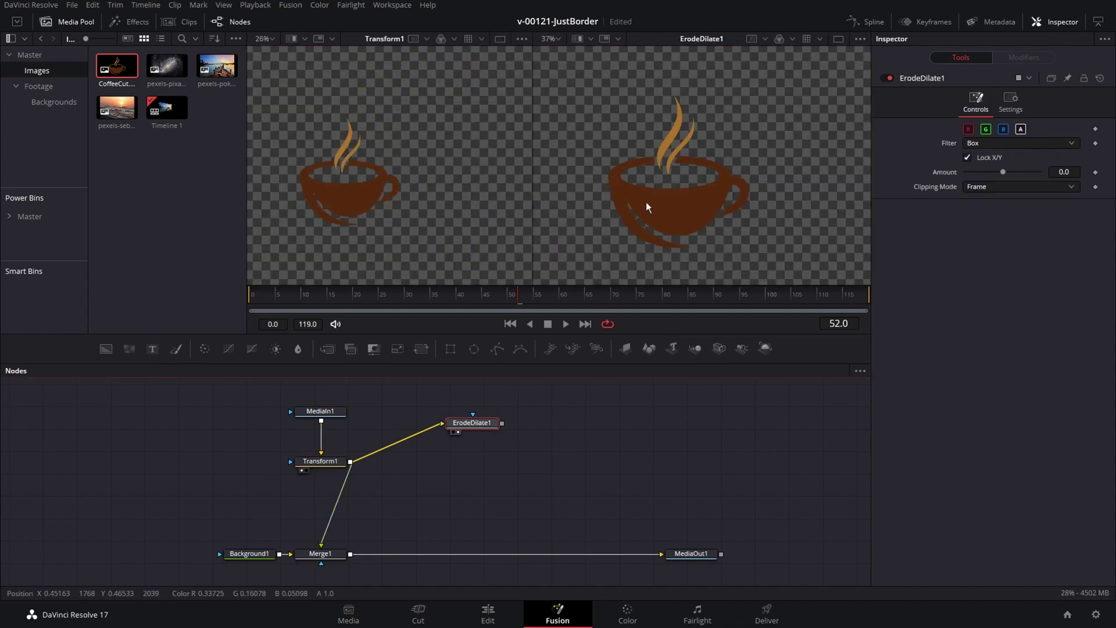
Set the Erode / Dilate Amount to 0.0041 to thicken the cup shape.
{"action": "scroll", "coordinate": [646, 201], "scroll_direction": "up", "scroll_amount": 5}
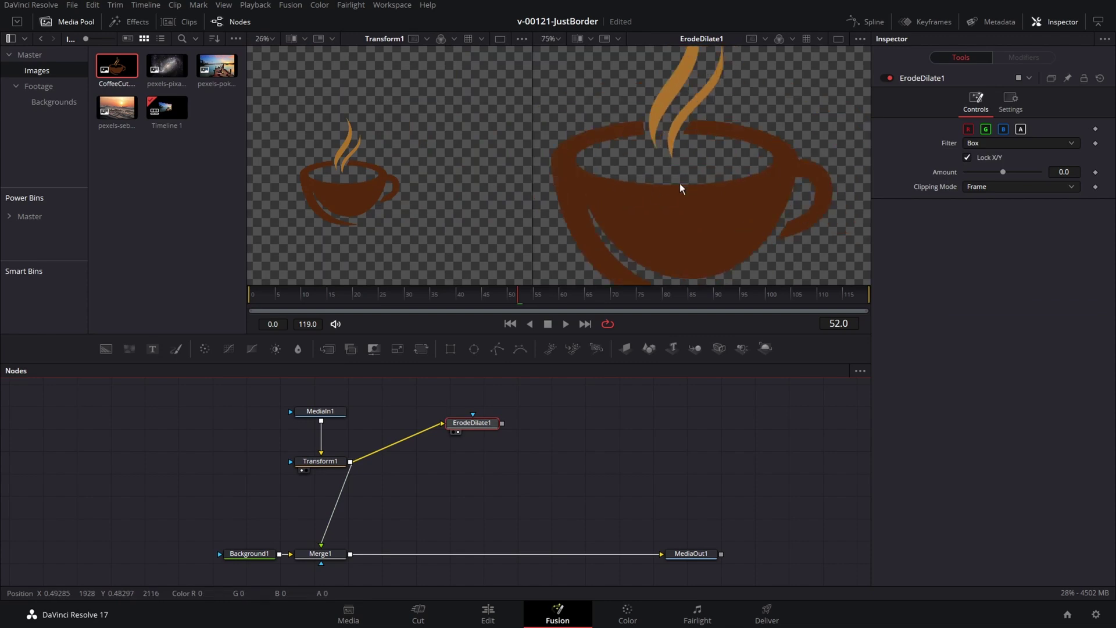
{"action": "scroll", "coordinate": [681, 188], "scroll_direction": "down", "scroll_amount": 5}
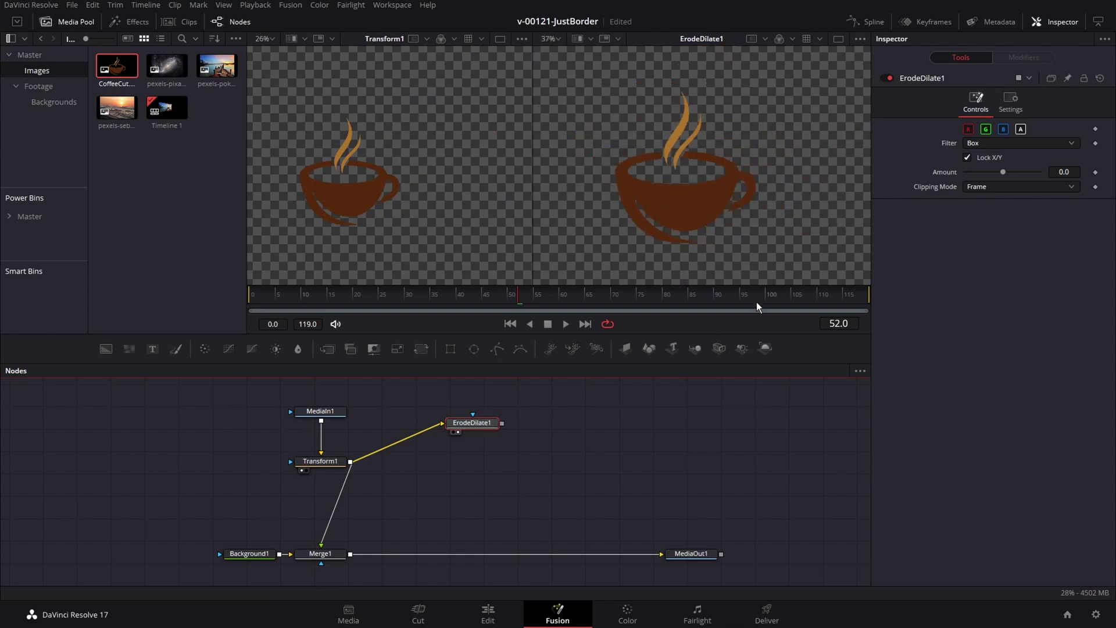
{"action": "left_click_drag", "start_coordinate": [1002, 172], "coordinate": [1017, 171]}
{"action": "scroll", "coordinate": [633, 182], "scroll_direction": "down", "scroll_amount": 2}
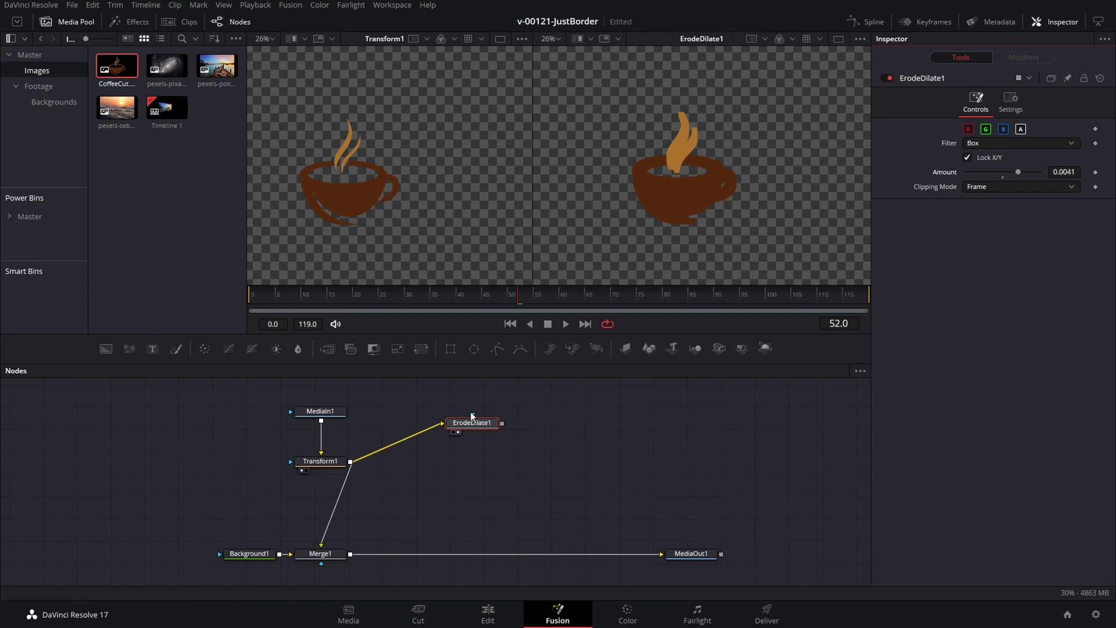
Add a Merge node with the Transform node's output as background and the Erode / Dilate output as foreground.
{"action": "left_click_drag", "start_coordinate": [472, 423], "coordinate": [472, 410]}
{"action": "left_click_drag", "start_coordinate": [335, 357], "coordinate": [472, 475]}
{"action": "left_click_drag", "start_coordinate": [351, 462], "coordinate": [479, 476]}
{"action": "left_click_drag", "start_coordinate": [479, 412], "coordinate": [528, 420]}
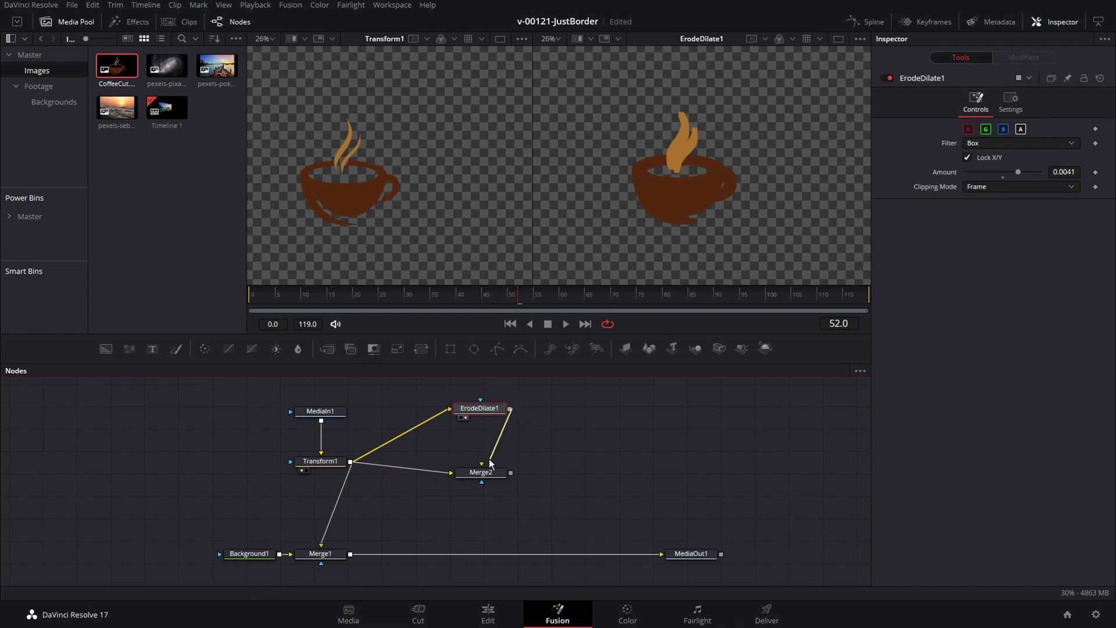
{"action": "left_click_drag", "start_coordinate": [490, 462], "coordinate": [481, 471]}
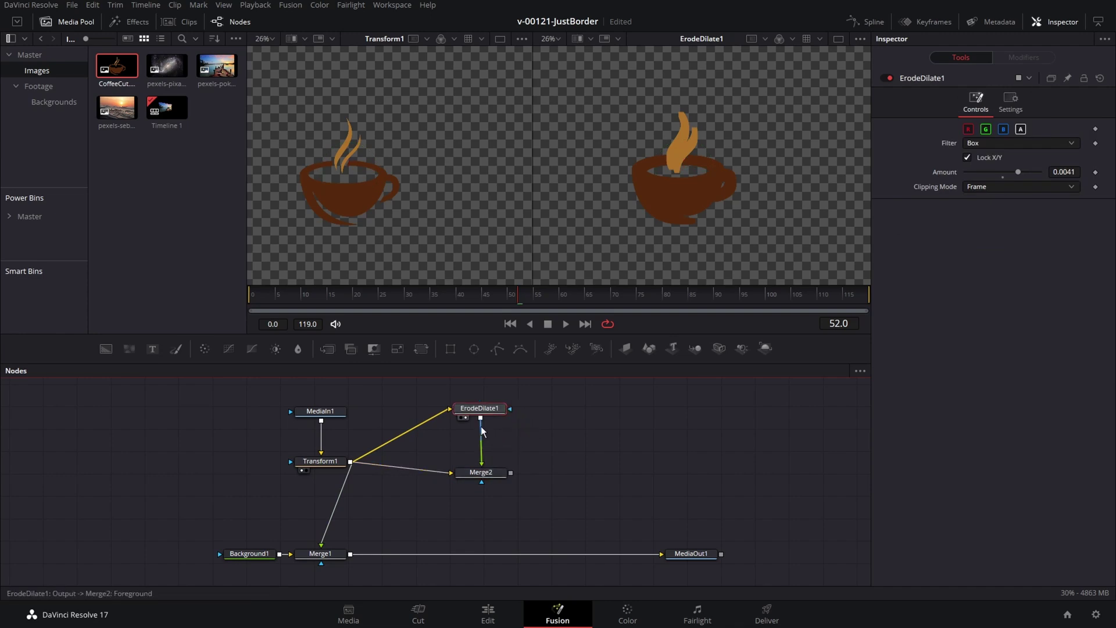
Show the new Merge2 node's output in a single viewer and align the Erode / Dilate node above it.
{"action": "left_click", "coordinate": [482, 472]}
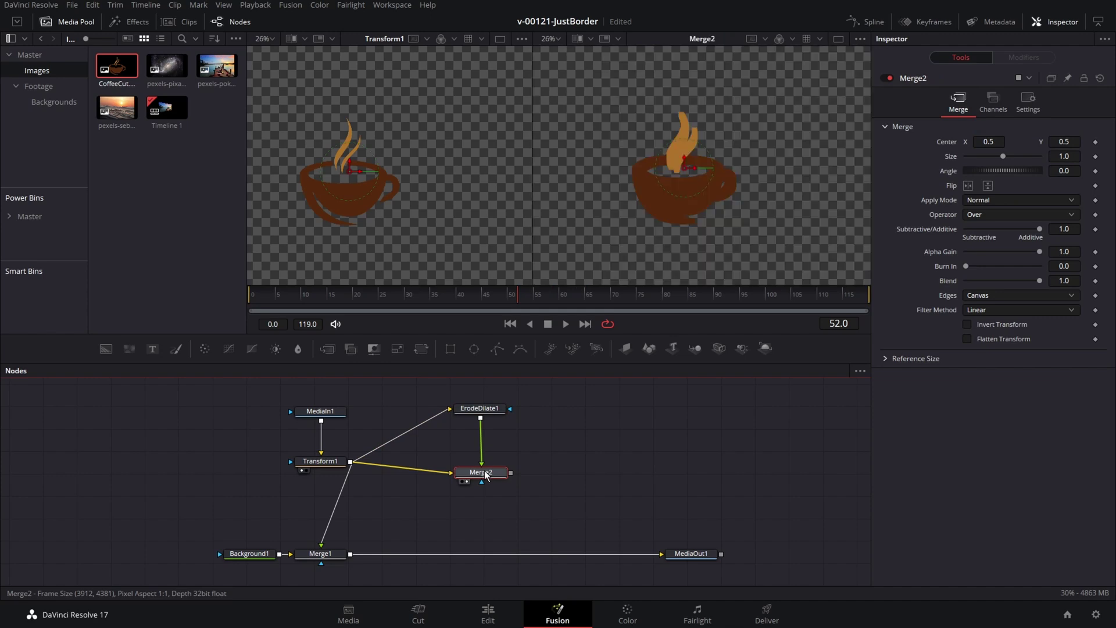
{"action": "left_click", "coordinate": [838, 39]}
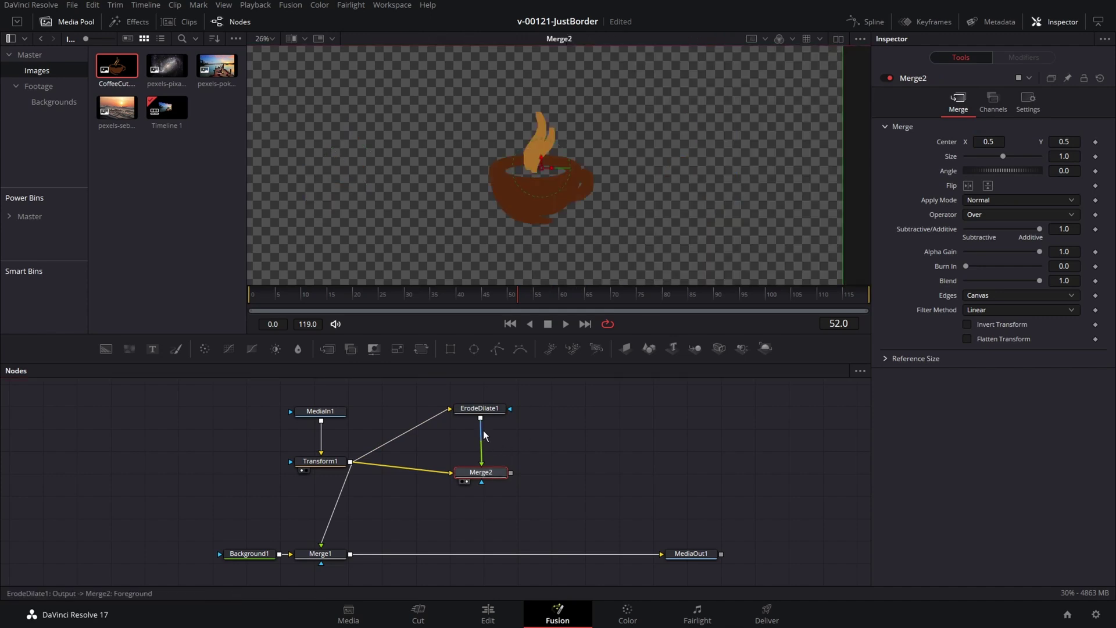
{"action": "left_click_drag", "start_coordinate": [480, 408], "coordinate": [480, 400]}
{"action": "scroll", "coordinate": [545, 230], "scroll_direction": "up", "scroll_amount": 3}
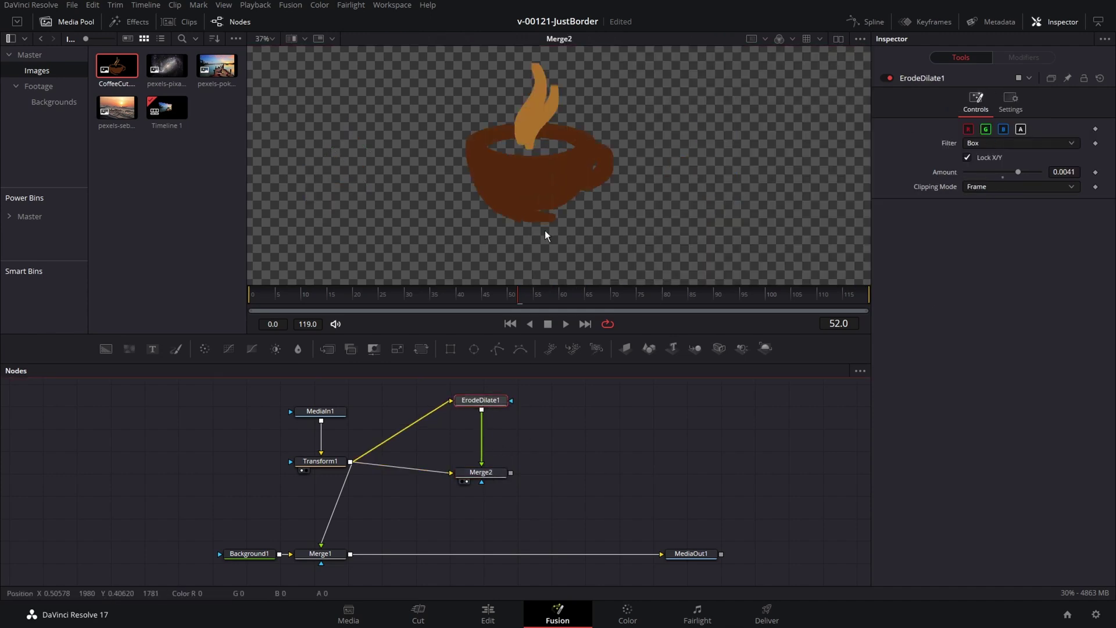
Set Merge2's Operator to XOr so that only the border around the cup shape remains.
{"action": "left_click", "coordinate": [486, 474]}
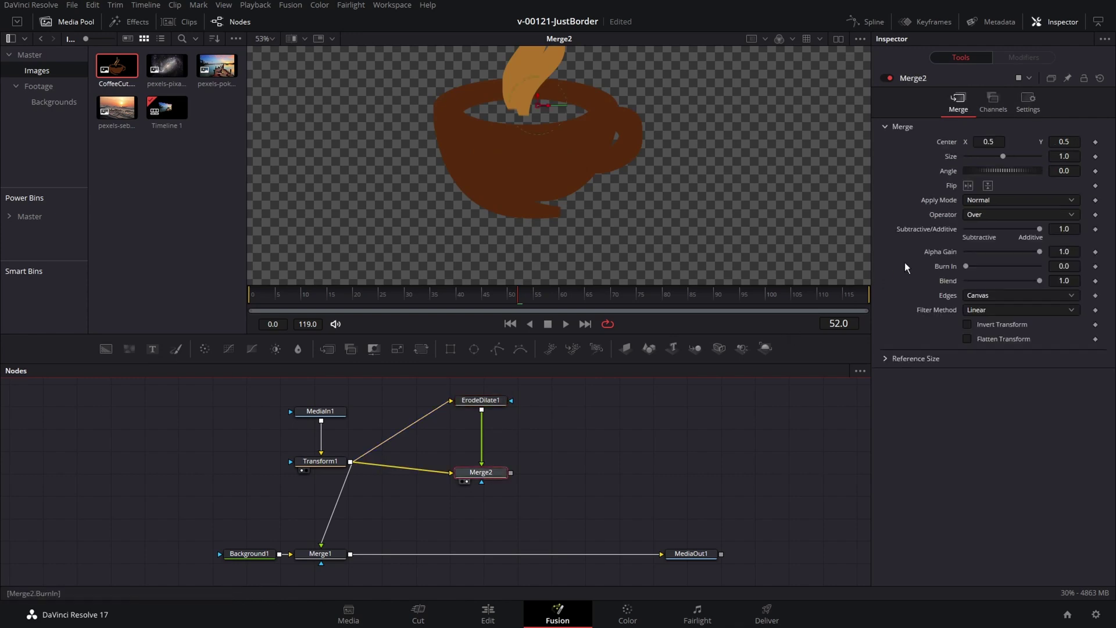
{"action": "left_click", "coordinate": [985, 215]}
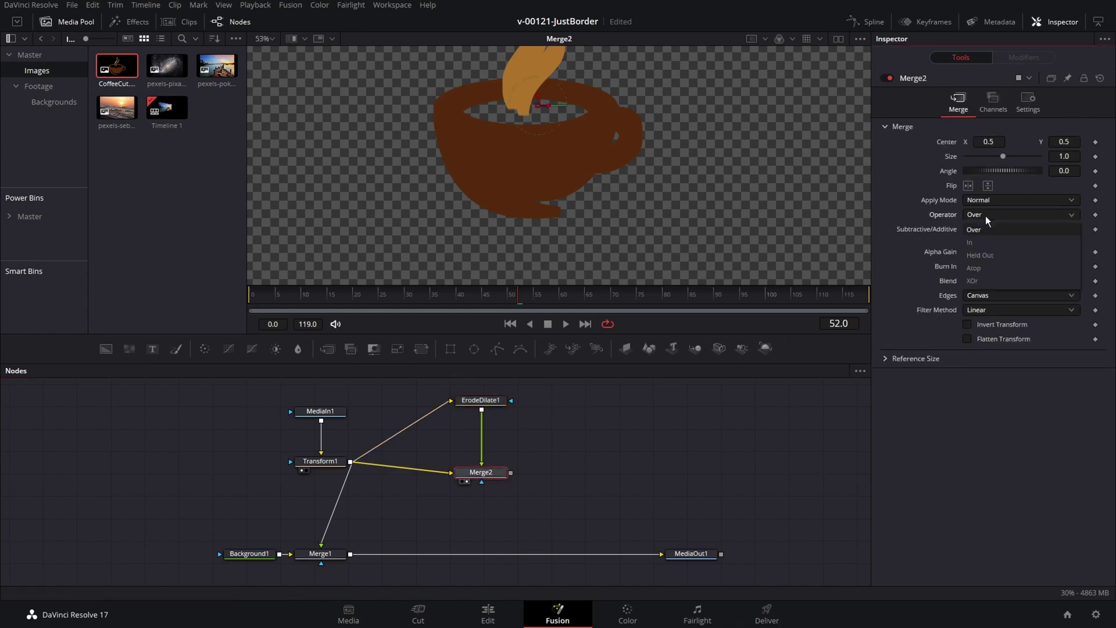
{"action": "left_click", "coordinate": [989, 282]}
{"action": "scroll", "coordinate": [582, 227], "scroll_direction": "up", "scroll_amount": 3}
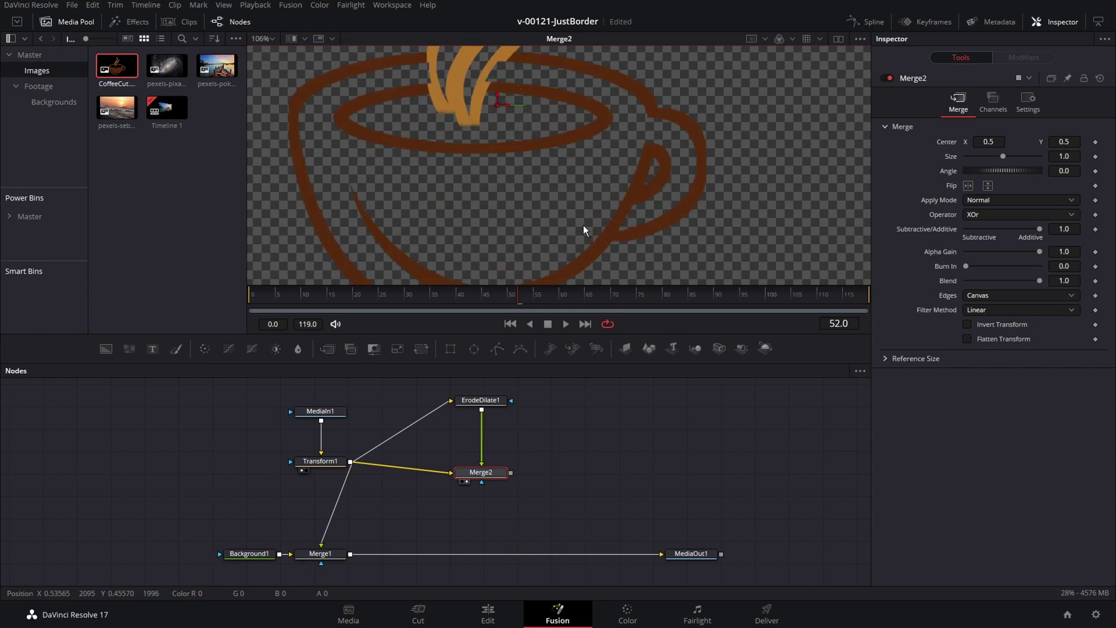
{"action": "scroll", "coordinate": [583, 225], "scroll_direction": "down", "scroll_amount": 3}
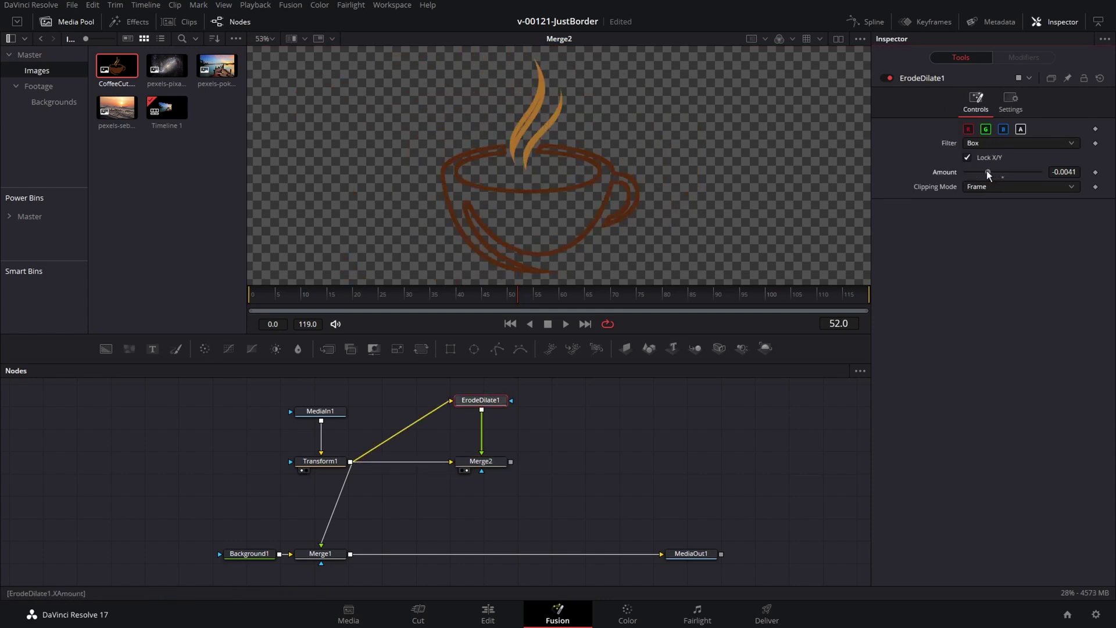
Set the Erode / Dilate Amount to 0.0049 and its Filter to Circle for rounded border ends.
{"action": "left_click_drag", "start_coordinate": [985, 170], "coordinate": [1019, 170]}
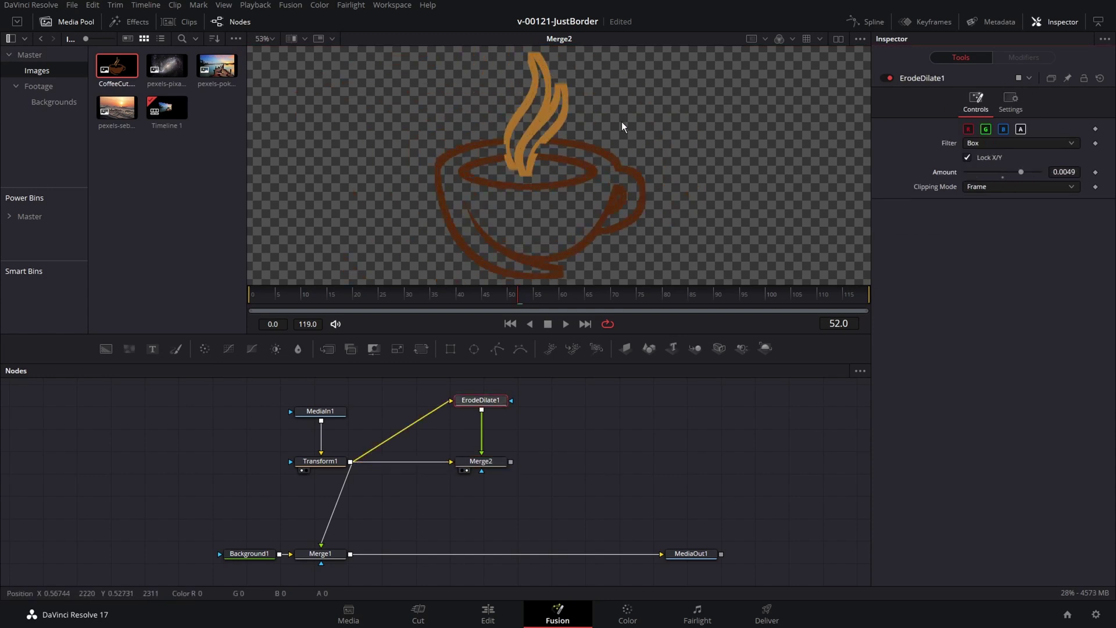
{"action": "scroll", "coordinate": [622, 121], "scroll_direction": "up", "scroll_amount": 3}
{"action": "scroll", "coordinate": [605, 265], "scroll_direction": "up", "scroll_amount": 3}
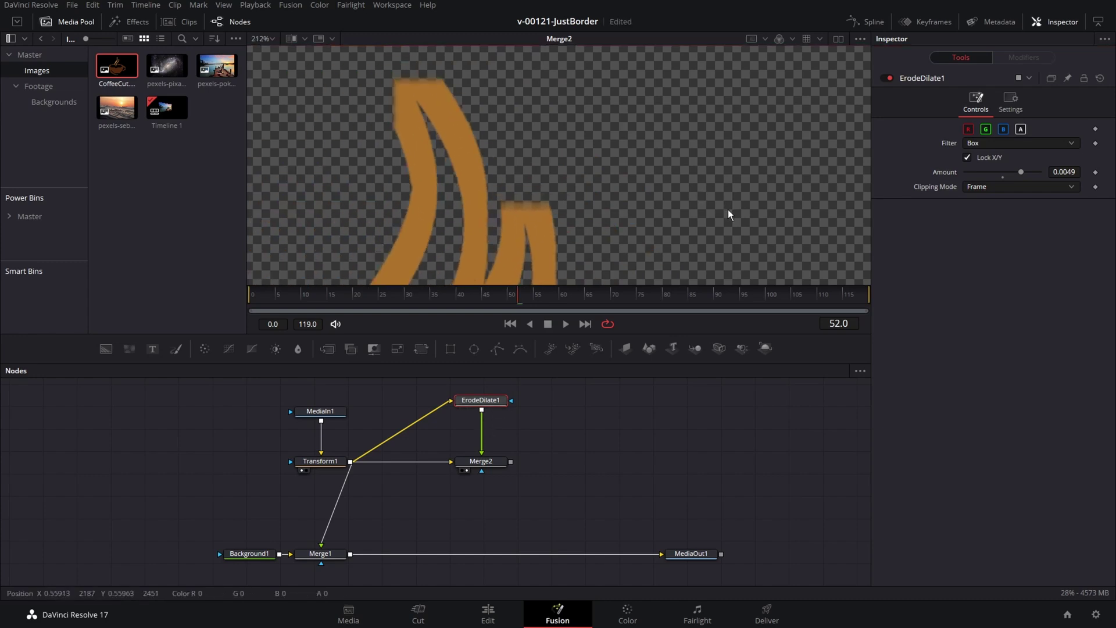
{"action": "left_click", "coordinate": [981, 143]}
{"action": "left_click", "coordinate": [985, 197]}
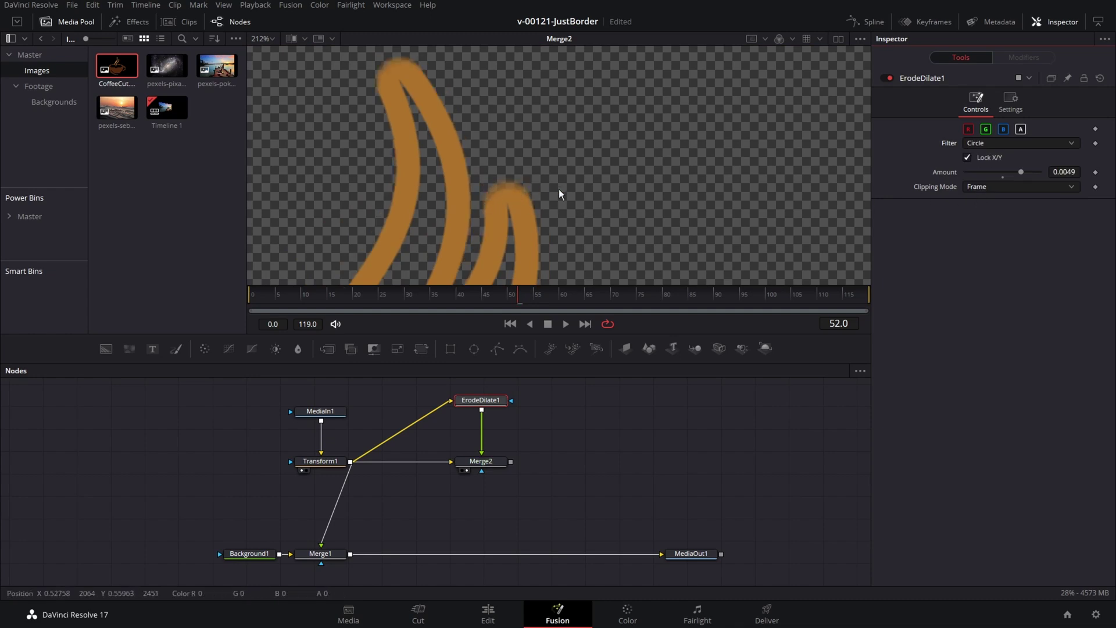
{"action": "scroll", "coordinate": [560, 190], "scroll_direction": "down", "scroll_amount": 4}
{"action": "scroll", "coordinate": [559, 151], "scroll_direction": "down", "scroll_amount": 4}
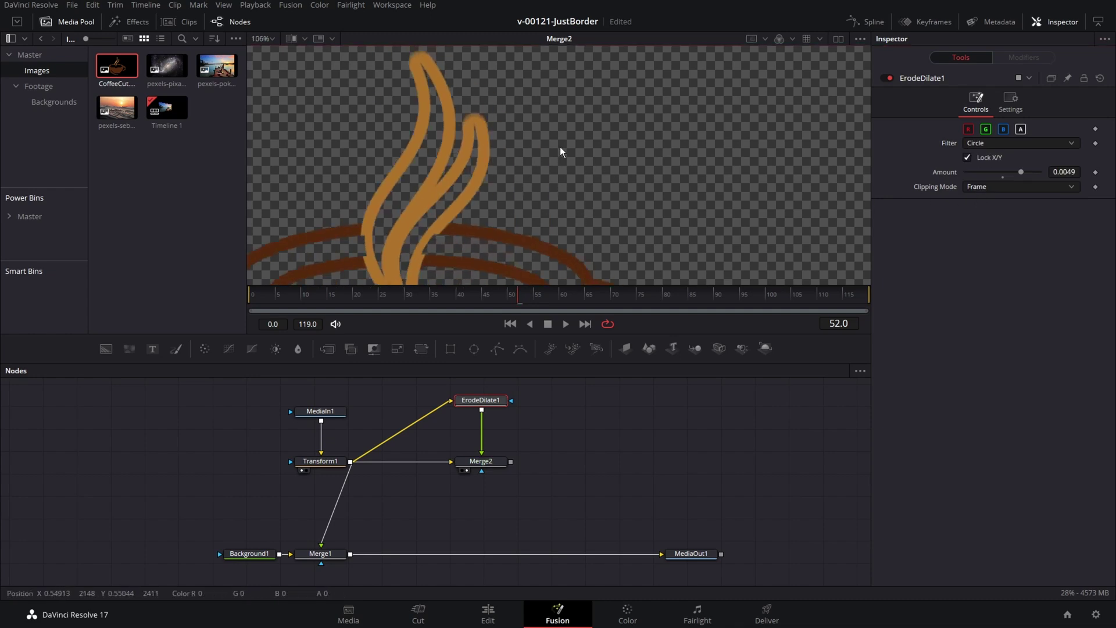
Add a Bitmap node and connect Merge2's output to its input.
{"action": "left_click", "coordinate": [587, 438]}
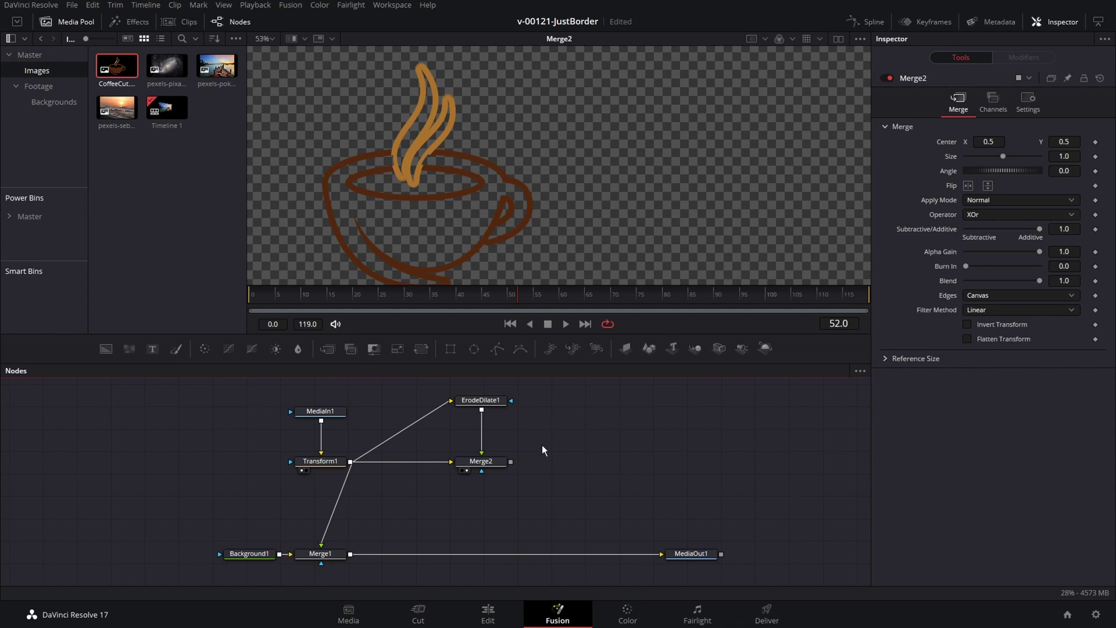
{"action": "key", "text": "shift+space"}
{"action": "type", "text": "bitm"}
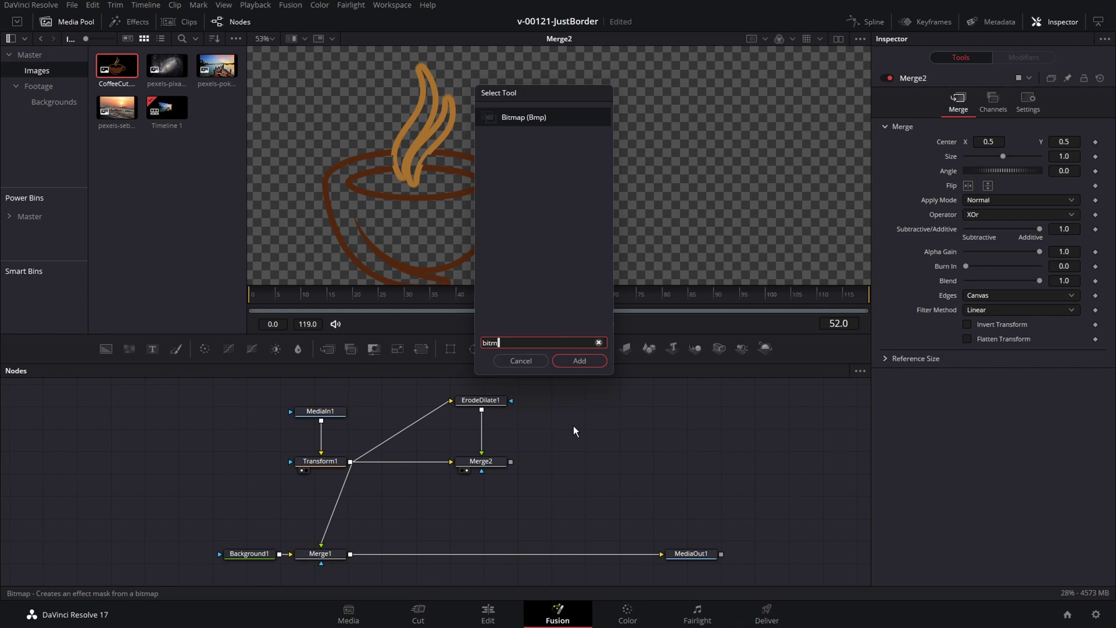
{"action": "key", "text": "Return"}
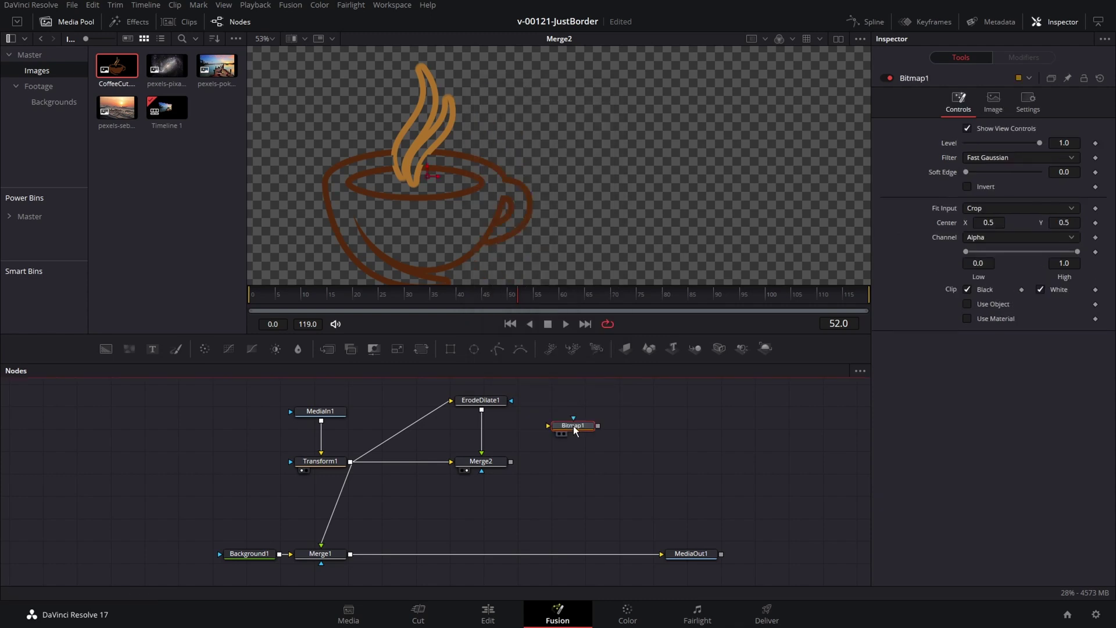
{"action": "left_click_drag", "start_coordinate": [511, 462], "coordinate": [545, 423]}
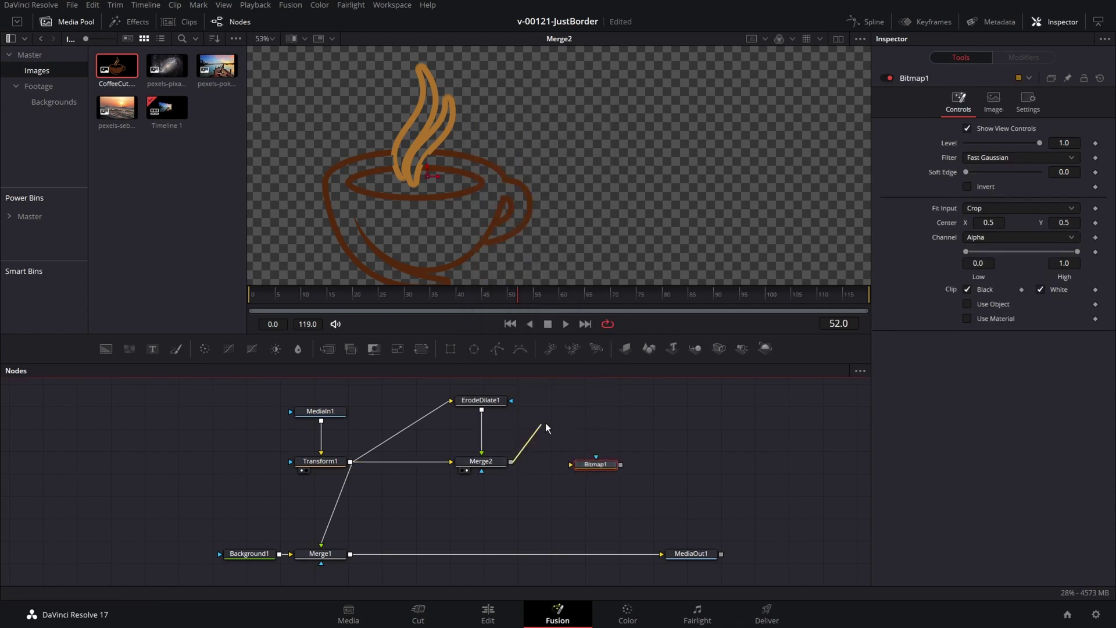
{"action": "left_click_drag", "start_coordinate": [566, 463], "coordinate": [595, 462]}
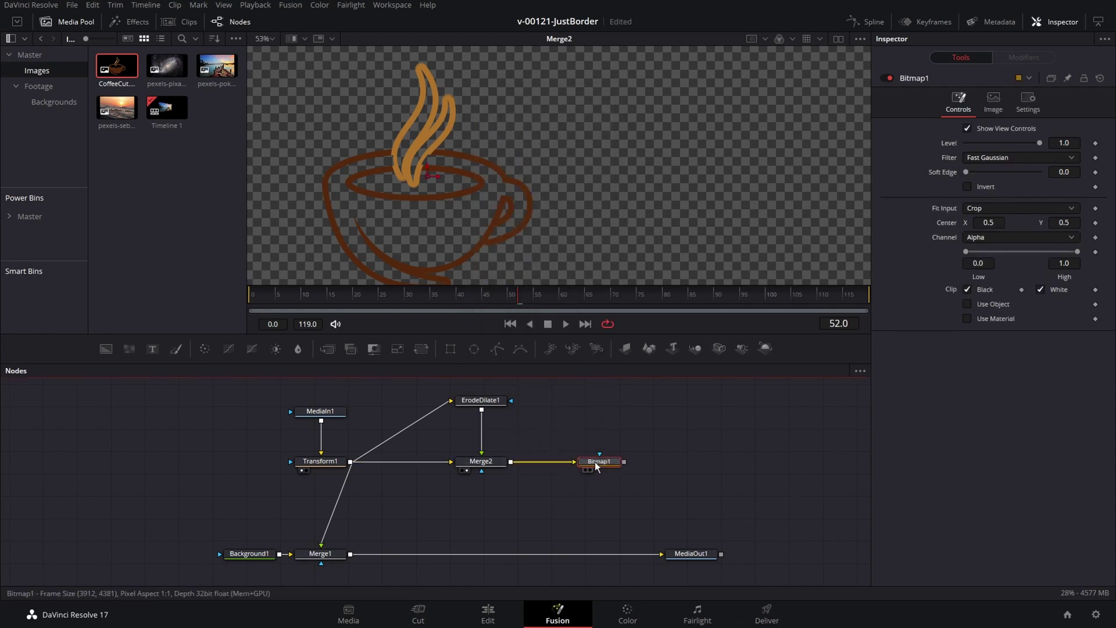
View the Bitmap node's output to inspect the border mask of the cup.
{"action": "key", "text": "1"}
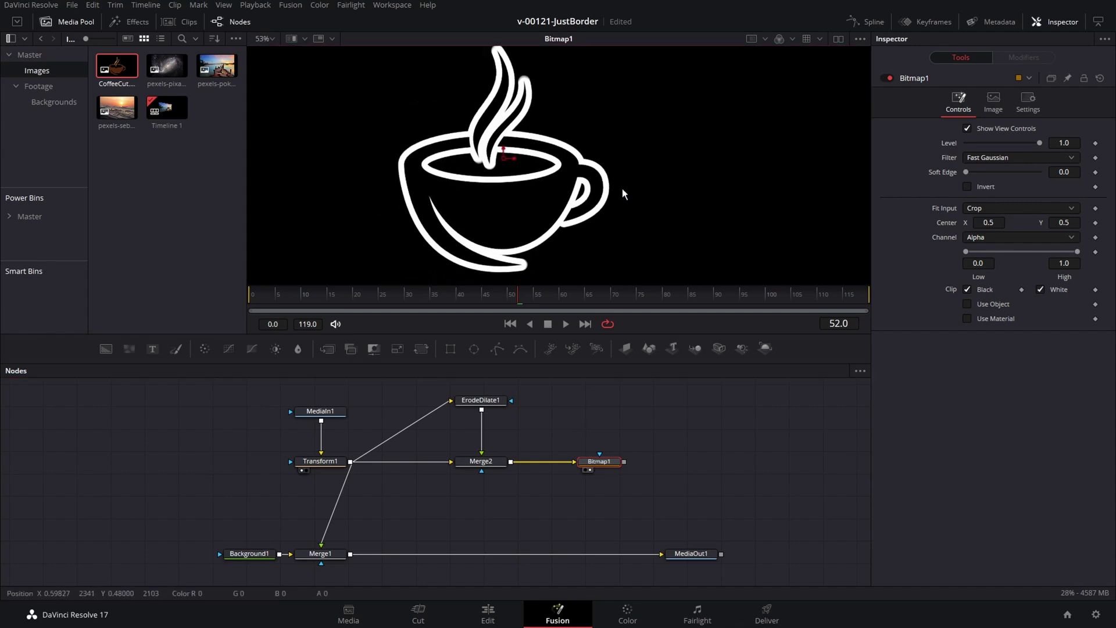
{"action": "scroll", "coordinate": [605, 189], "scroll_direction": "up", "scroll_amount": 5}
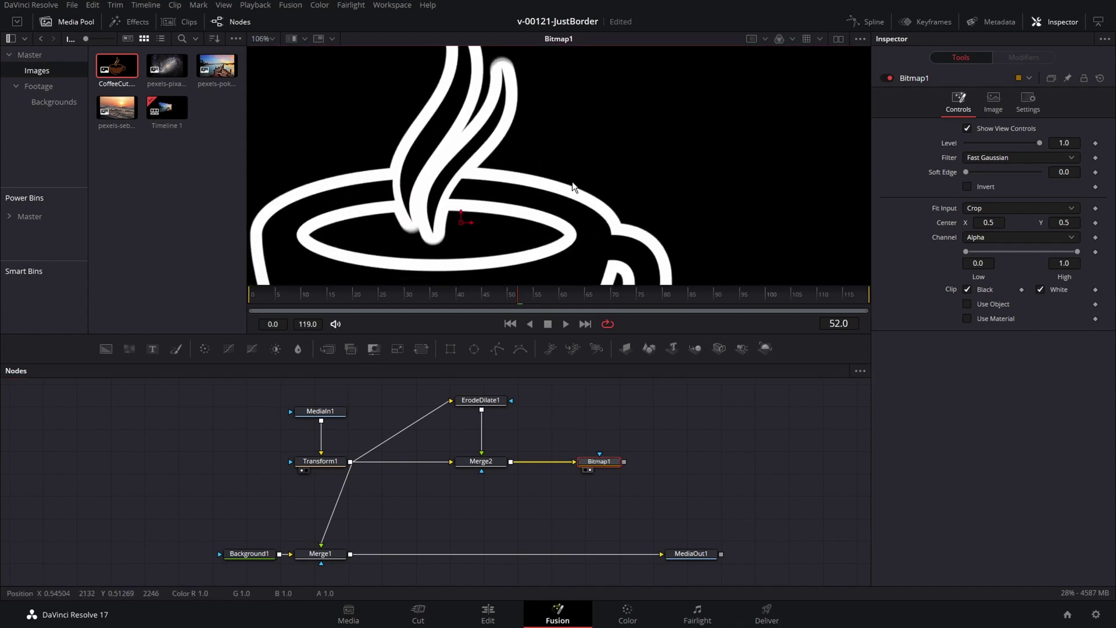
{"action": "scroll", "coordinate": [573, 187], "scroll_direction": "down", "scroll_amount": 2}
Add a Background node masked by the Bitmap, merge it over Merge1's output before MediaOut1, and view the new merge.
{"action": "left_click_drag", "start_coordinate": [603, 465], "coordinate": [575, 463]}
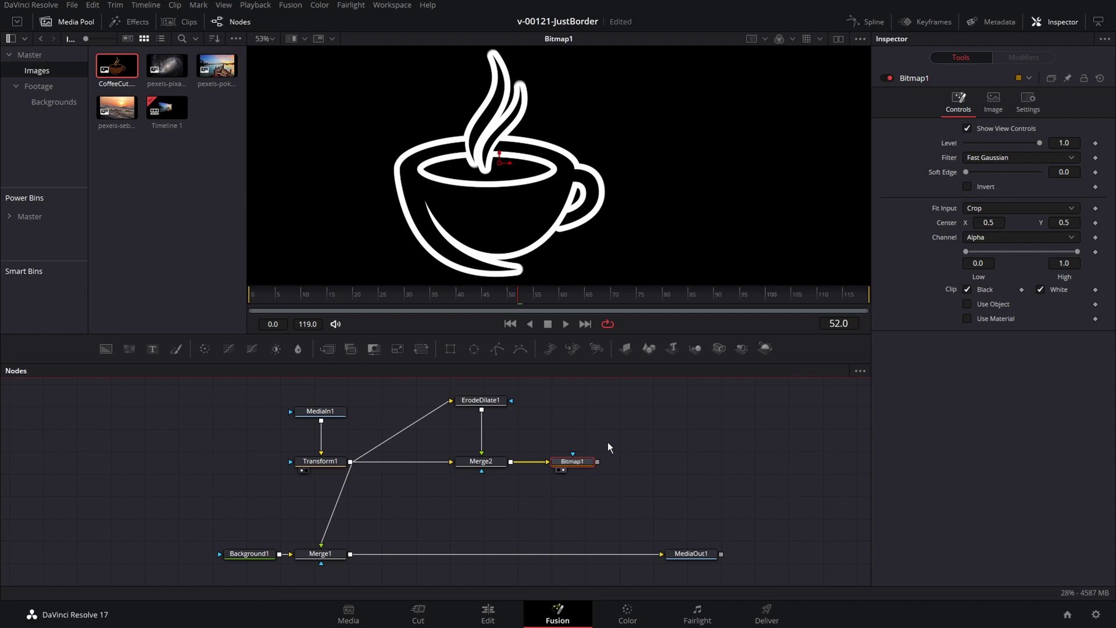
{"action": "left_click_drag", "start_coordinate": [687, 555], "coordinate": [755, 559]}
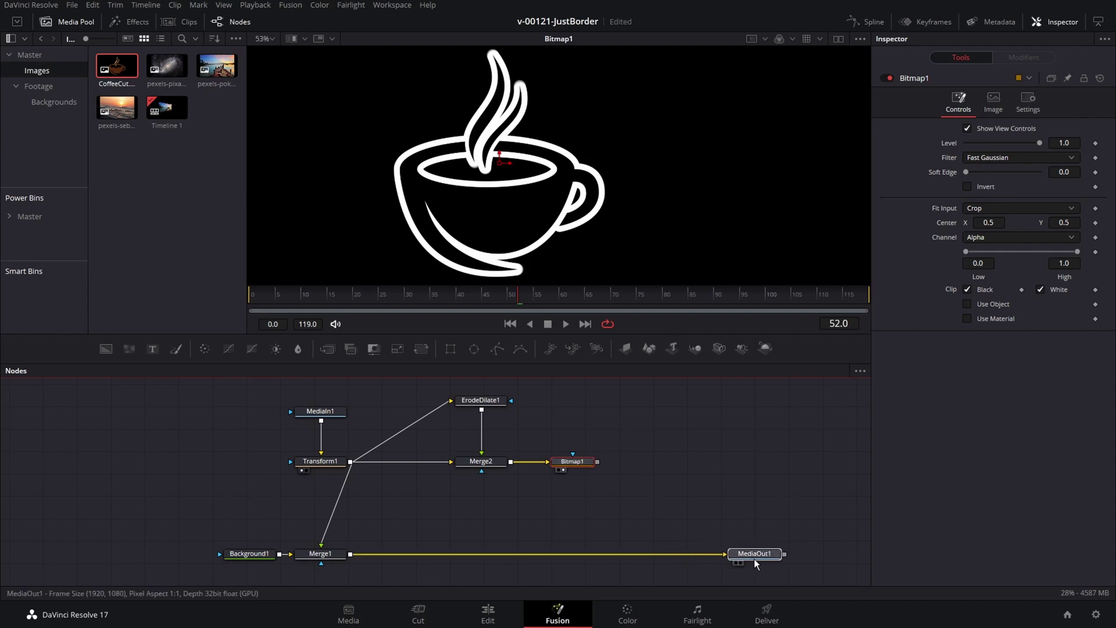
{"action": "left_click_drag", "start_coordinate": [107, 350], "coordinate": [683, 458]}
{"action": "left_click_drag", "start_coordinate": [597, 462], "coordinate": [349, 553]}
{"action": "left_click", "coordinate": [651, 460]}
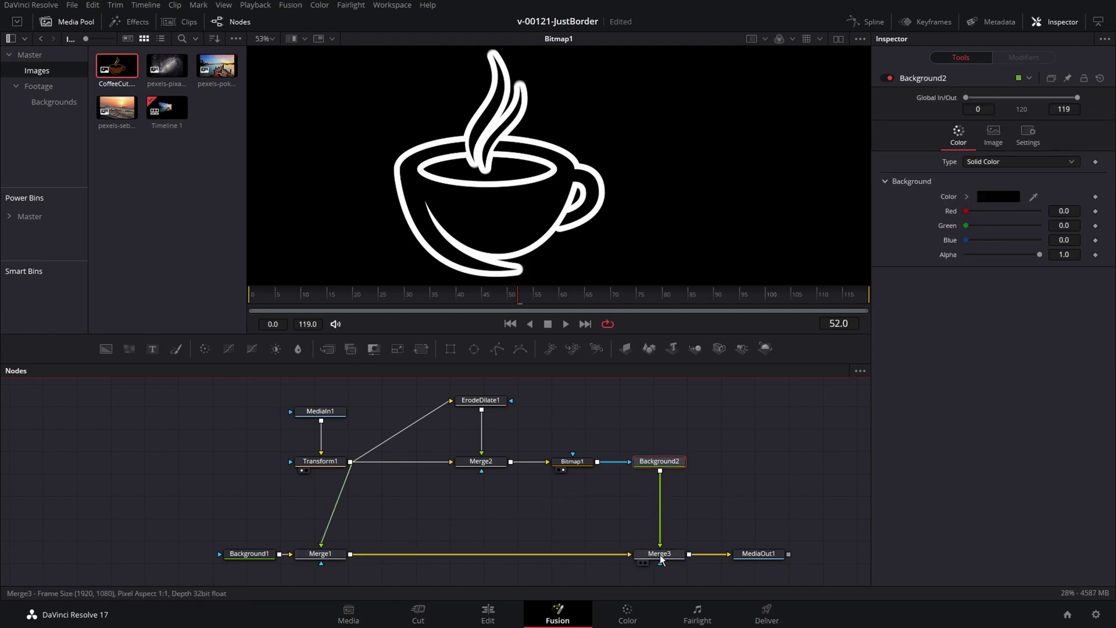
{"action": "left_click", "coordinate": [661, 555]}
{"action": "key", "text": "1"}
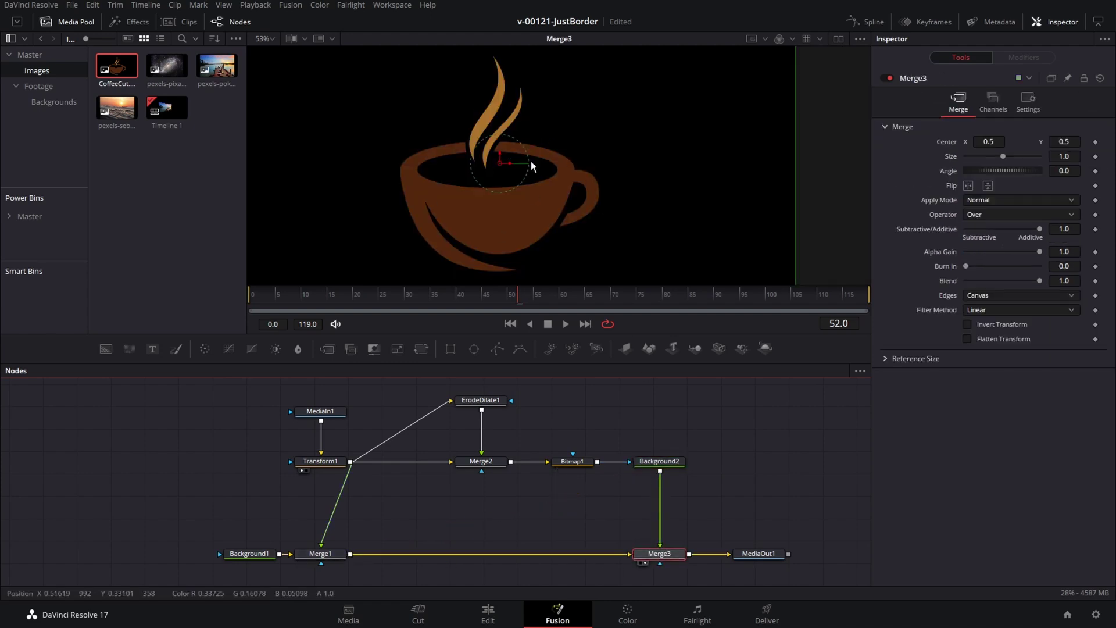
Set the border's Background2 color to golden yellow with Red 0.835294, Green 0.674509 and Blue 0.023529.
{"action": "left_click", "coordinate": [656, 461]}
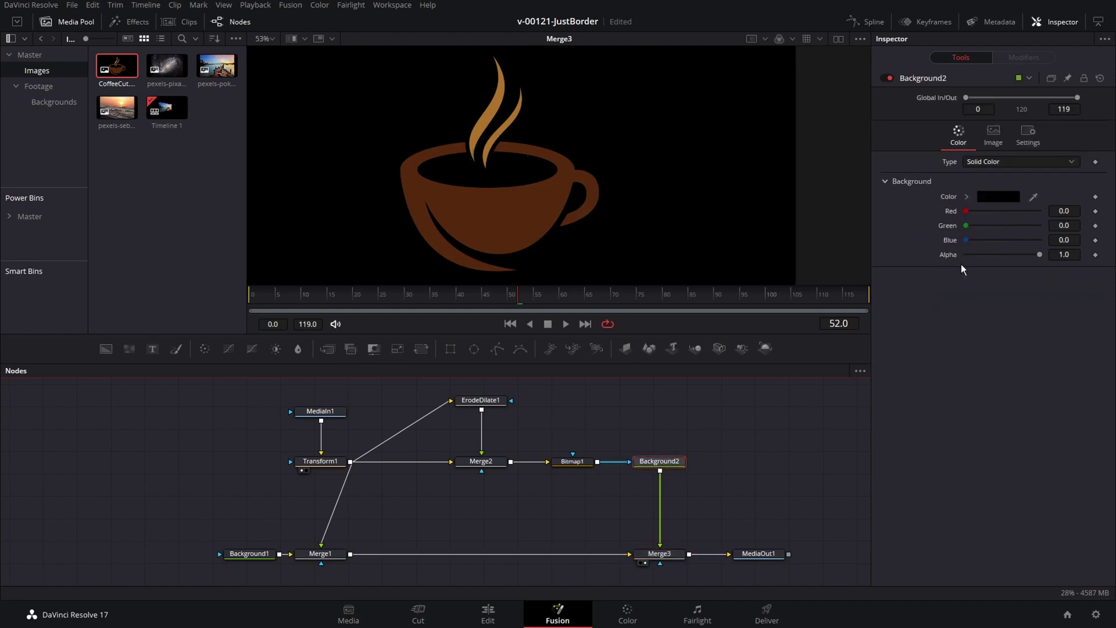
{"action": "left_click", "coordinate": [1003, 197]}
{"action": "left_click", "coordinate": [656, 225]}
{"action": "left_click_drag", "start_coordinate": [656, 225], "coordinate": [661, 214]}
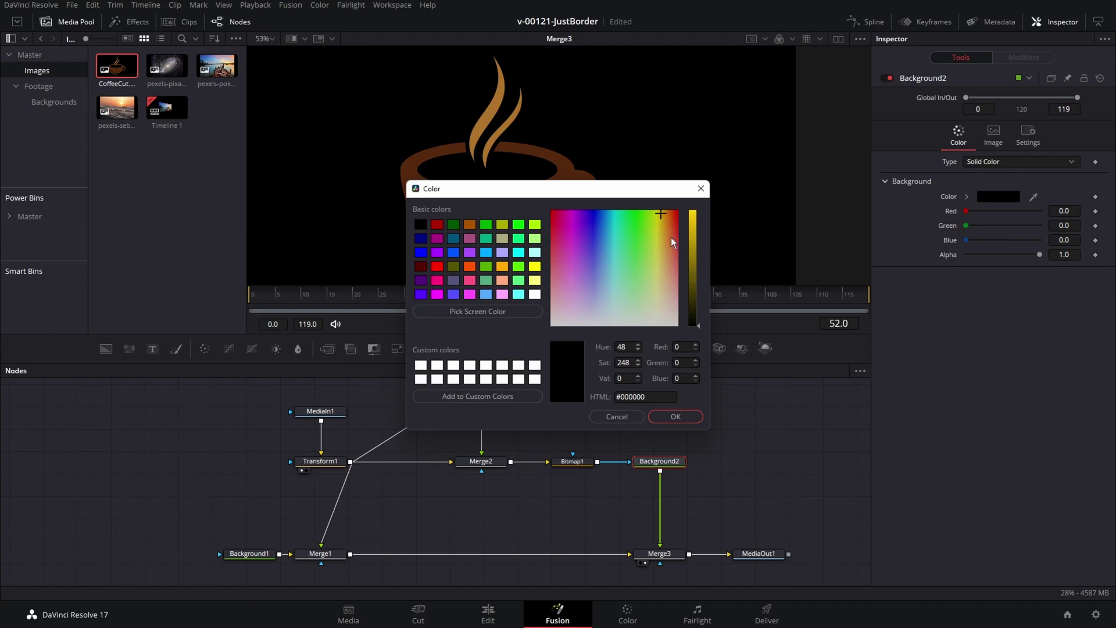
{"action": "left_click", "coordinate": [694, 229]}
{"action": "left_click", "coordinate": [676, 416]}
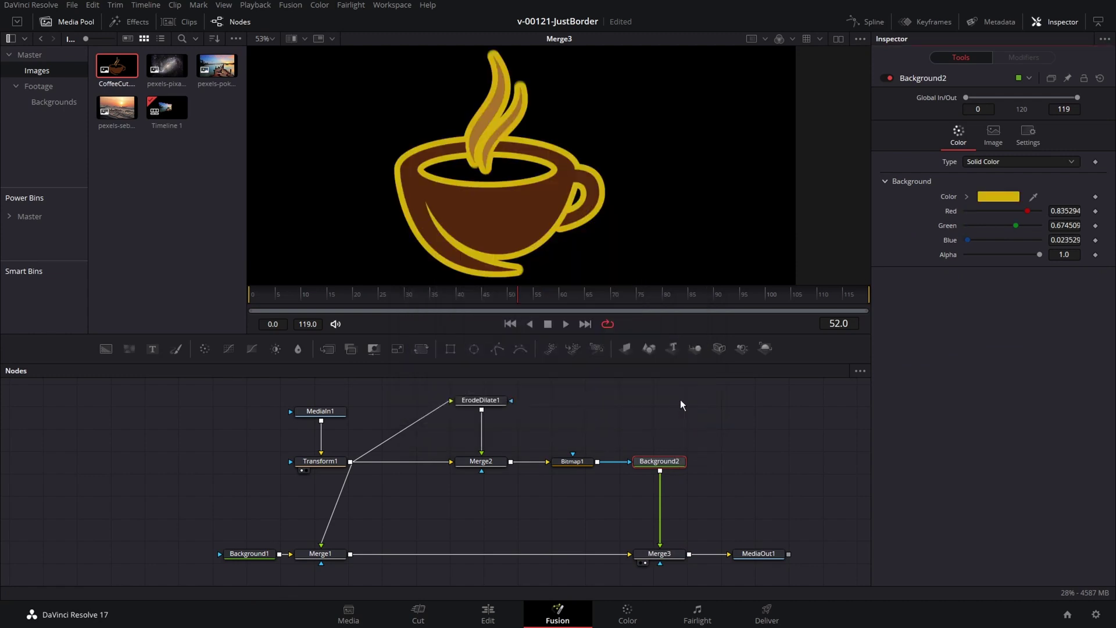
Reduce the Erode / Dilate Amount to 0.0027 to thin the yellow border.
{"action": "left_click", "coordinate": [482, 401]}
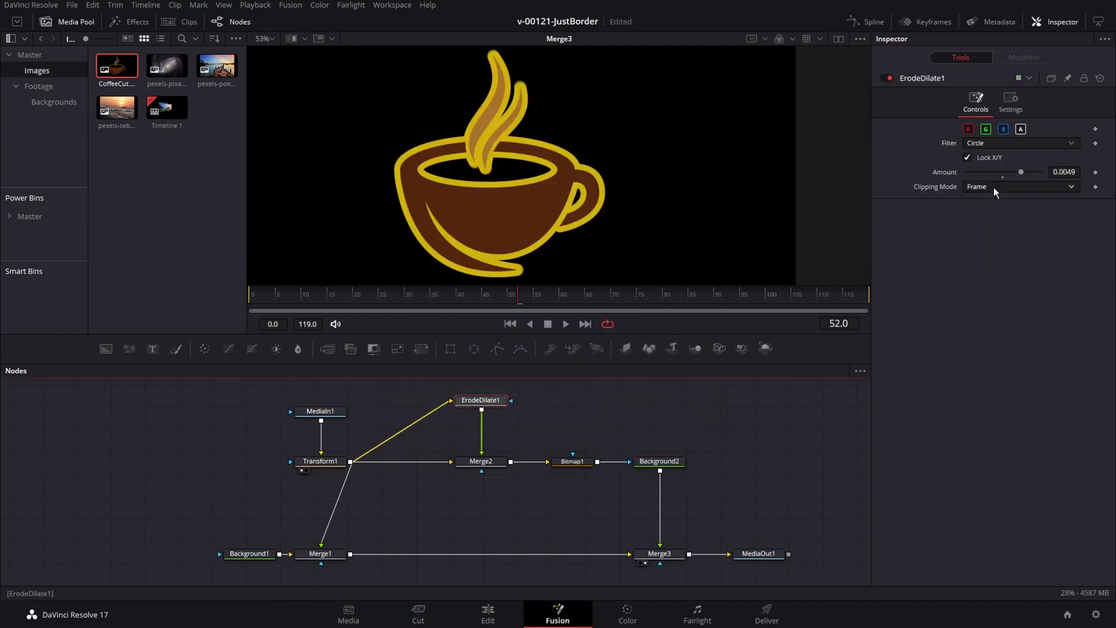
{"action": "left_click_drag", "start_coordinate": [1017, 172], "coordinate": [1009, 171]}
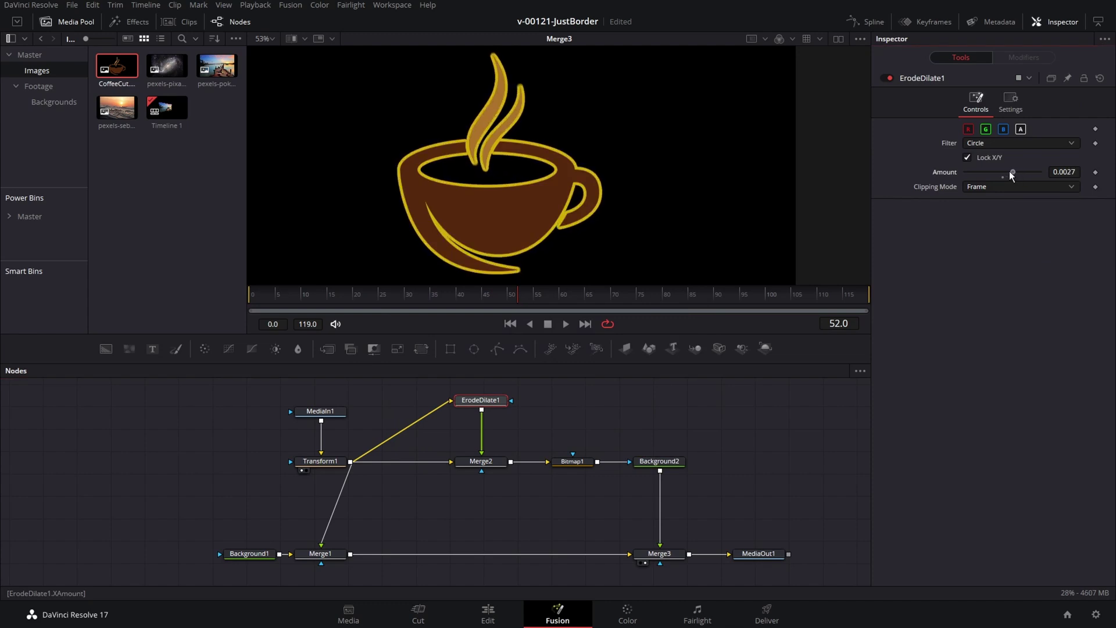